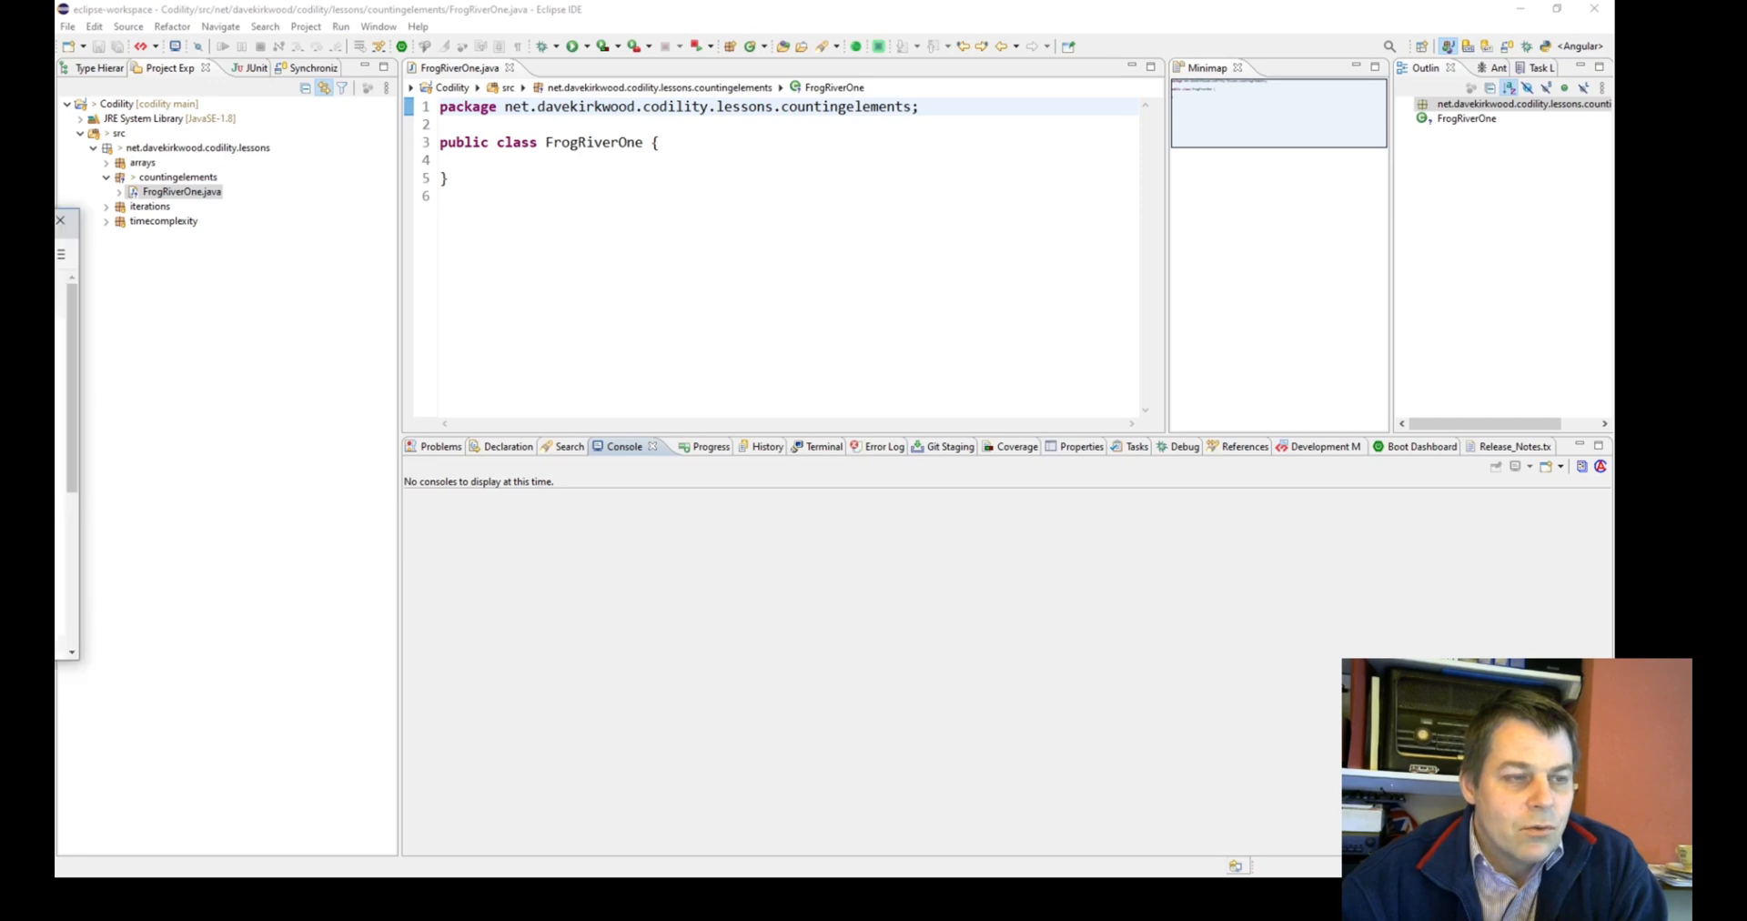
Bring the Chrome window with the Codility task over Eclipse and maximize it.
drag(54, 234, 883, 234)
double_click(883, 234)
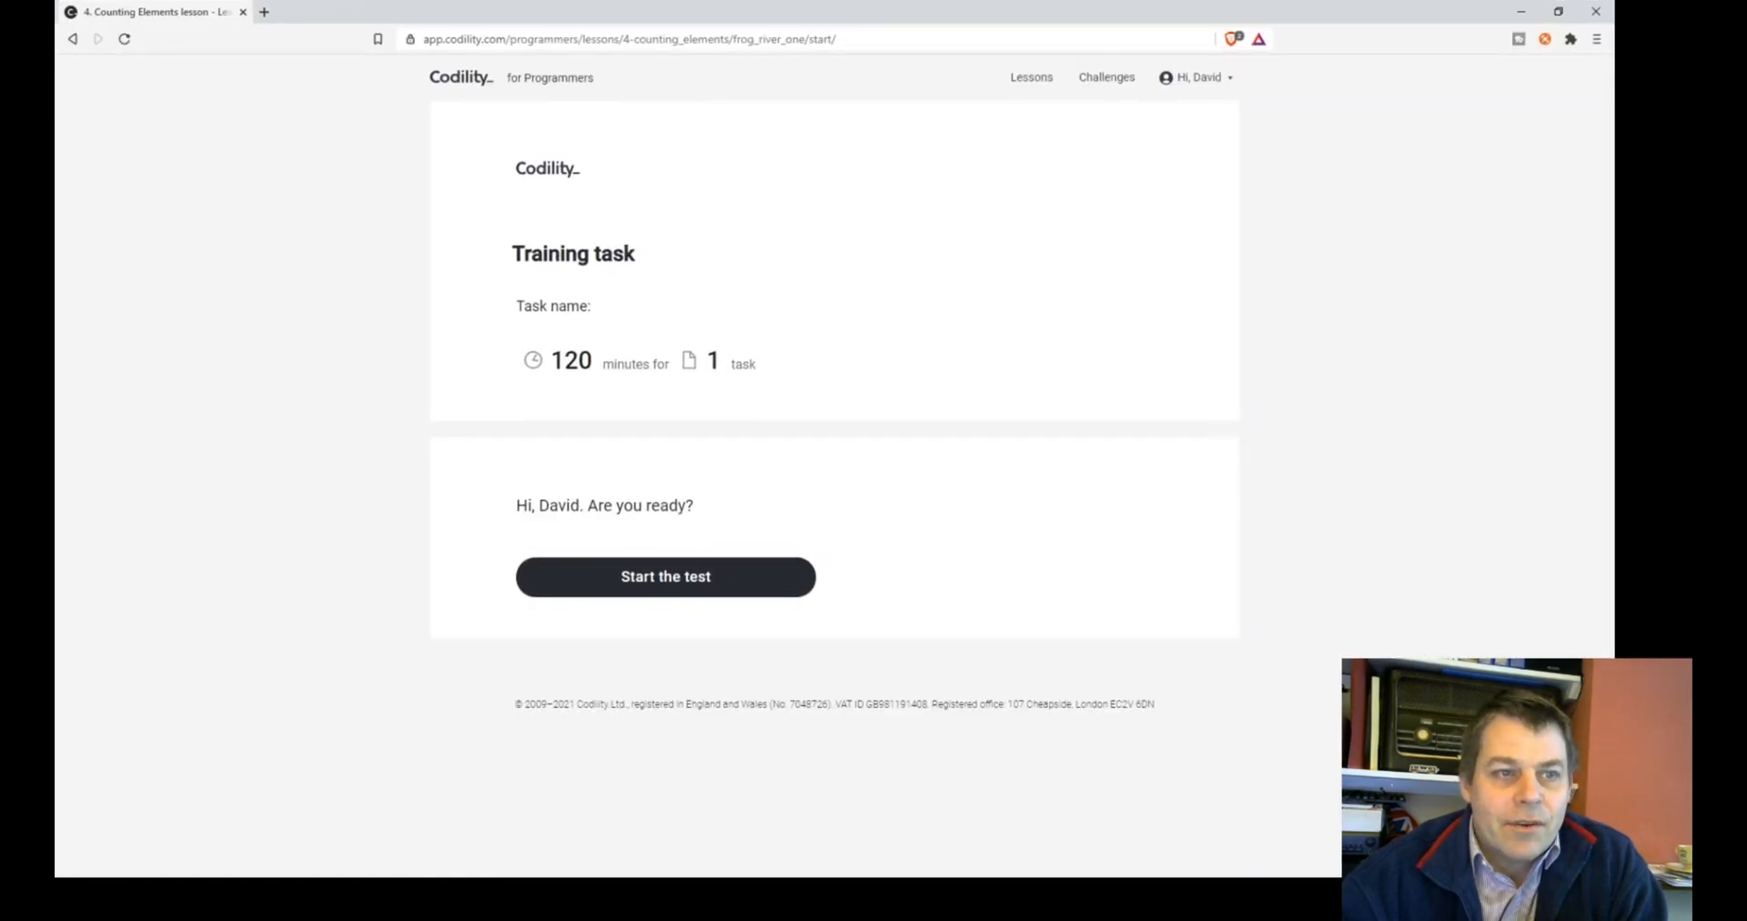
Start the FrogRiverOne training test so the statement and solution editor load.
click(654, 580)
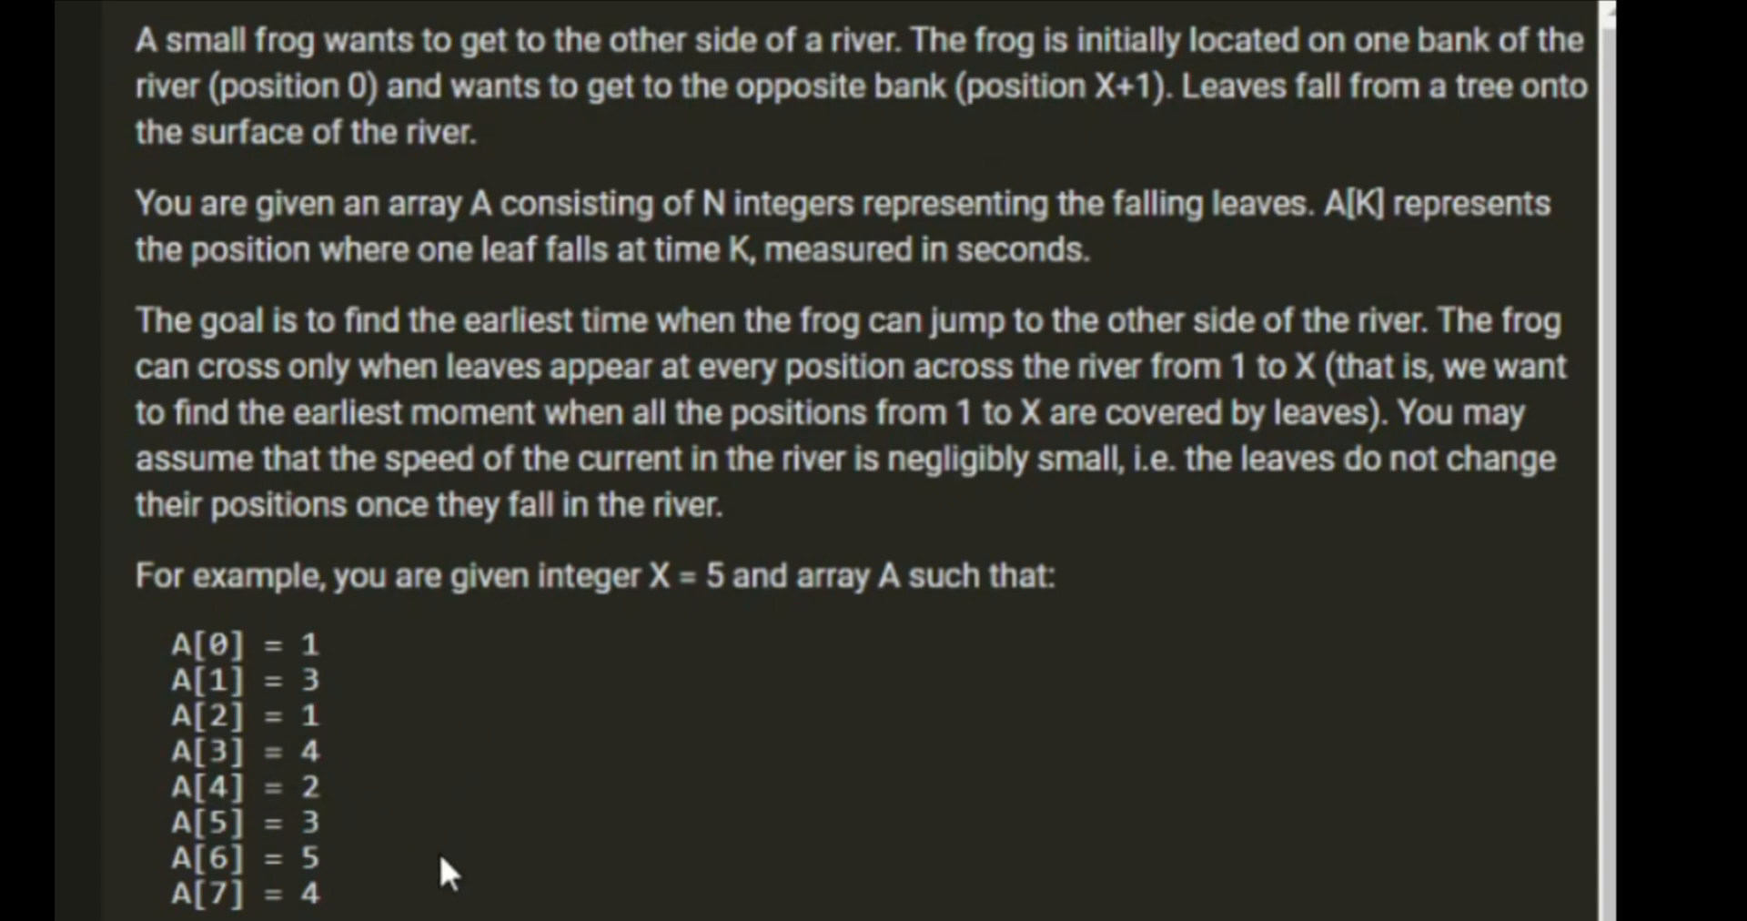
scroll(406, 153, down, 1)
scroll(406, 153, down, 3)
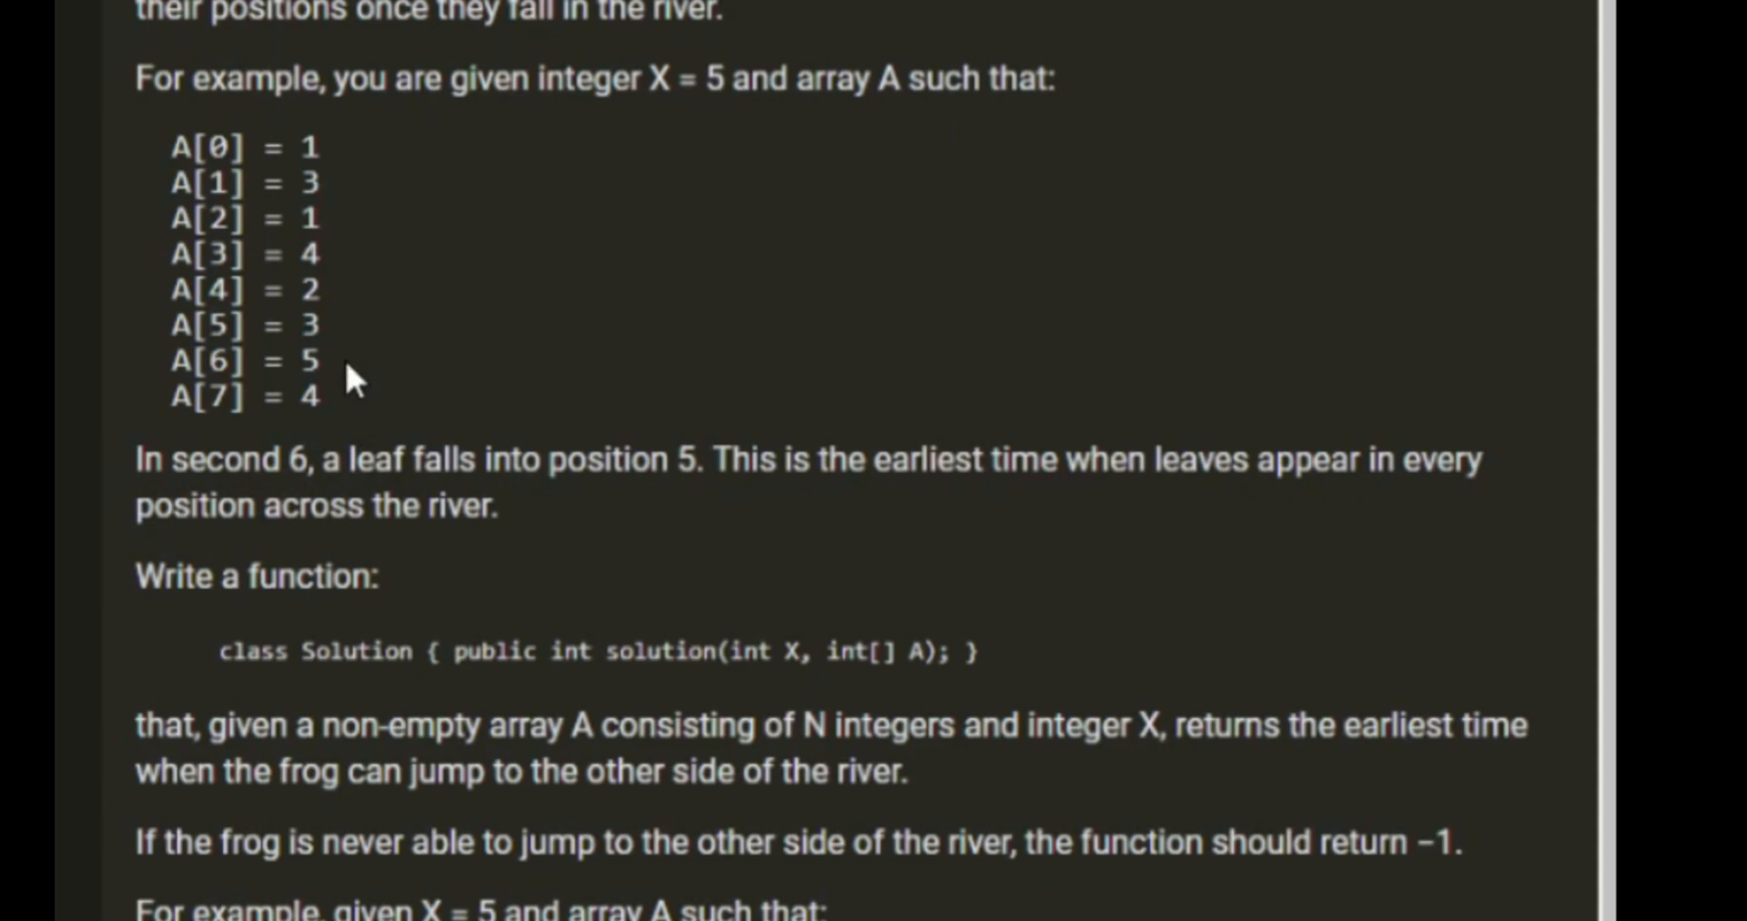
drag(332, 358, 161, 144)
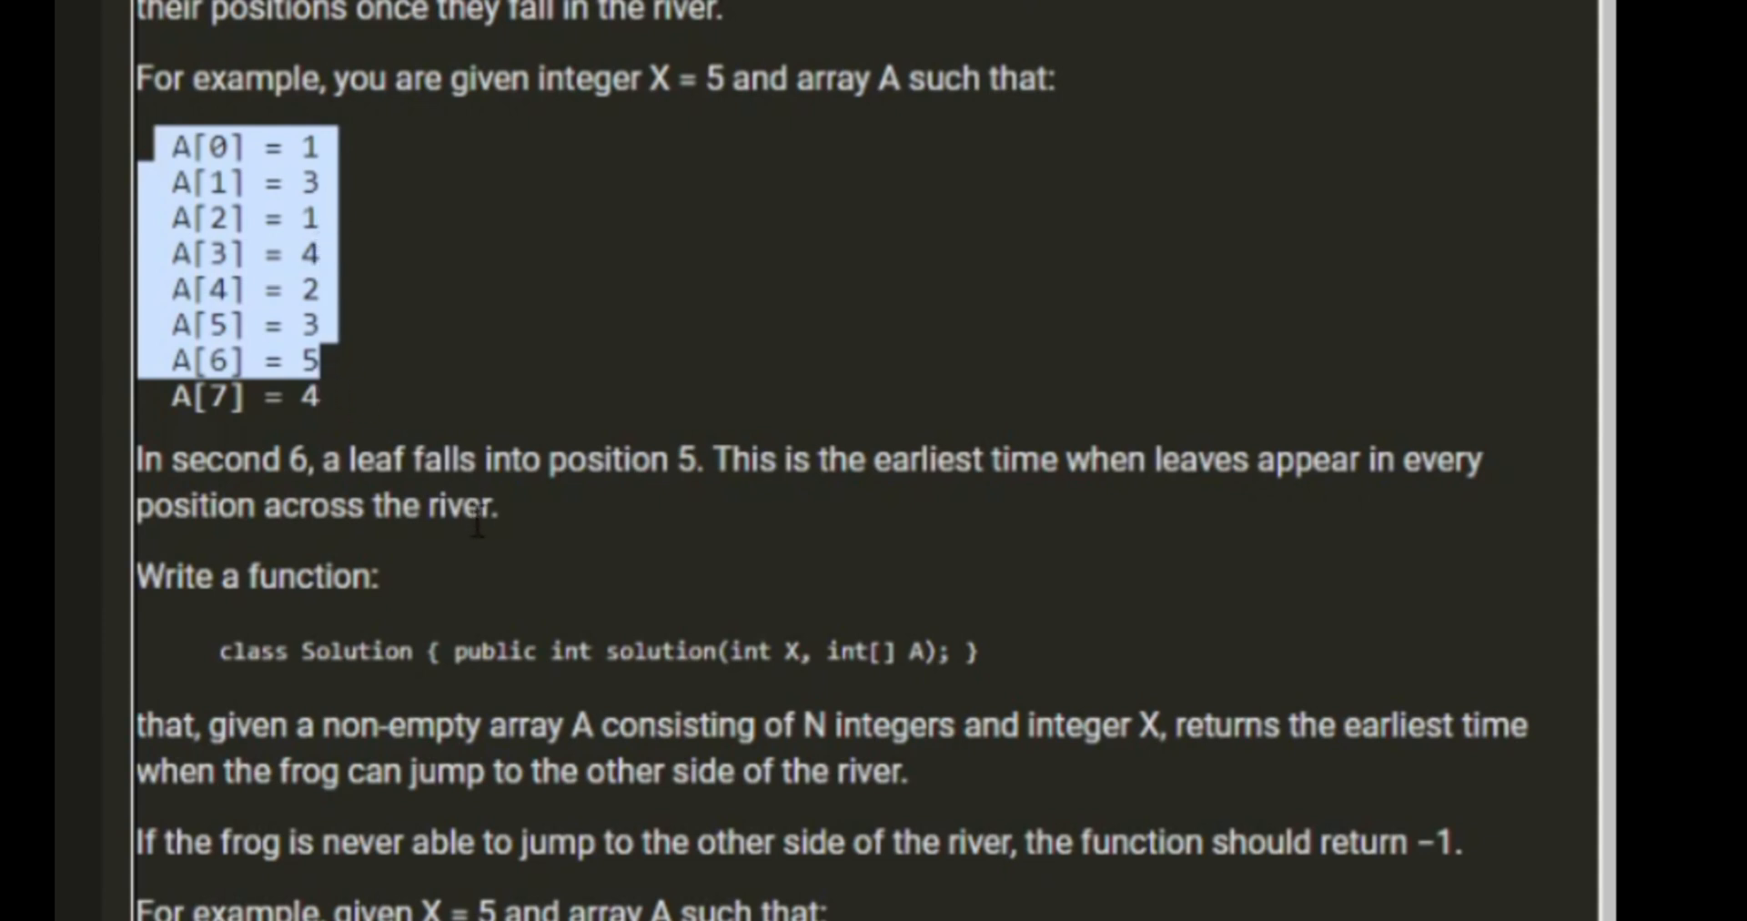
click(729, 384)
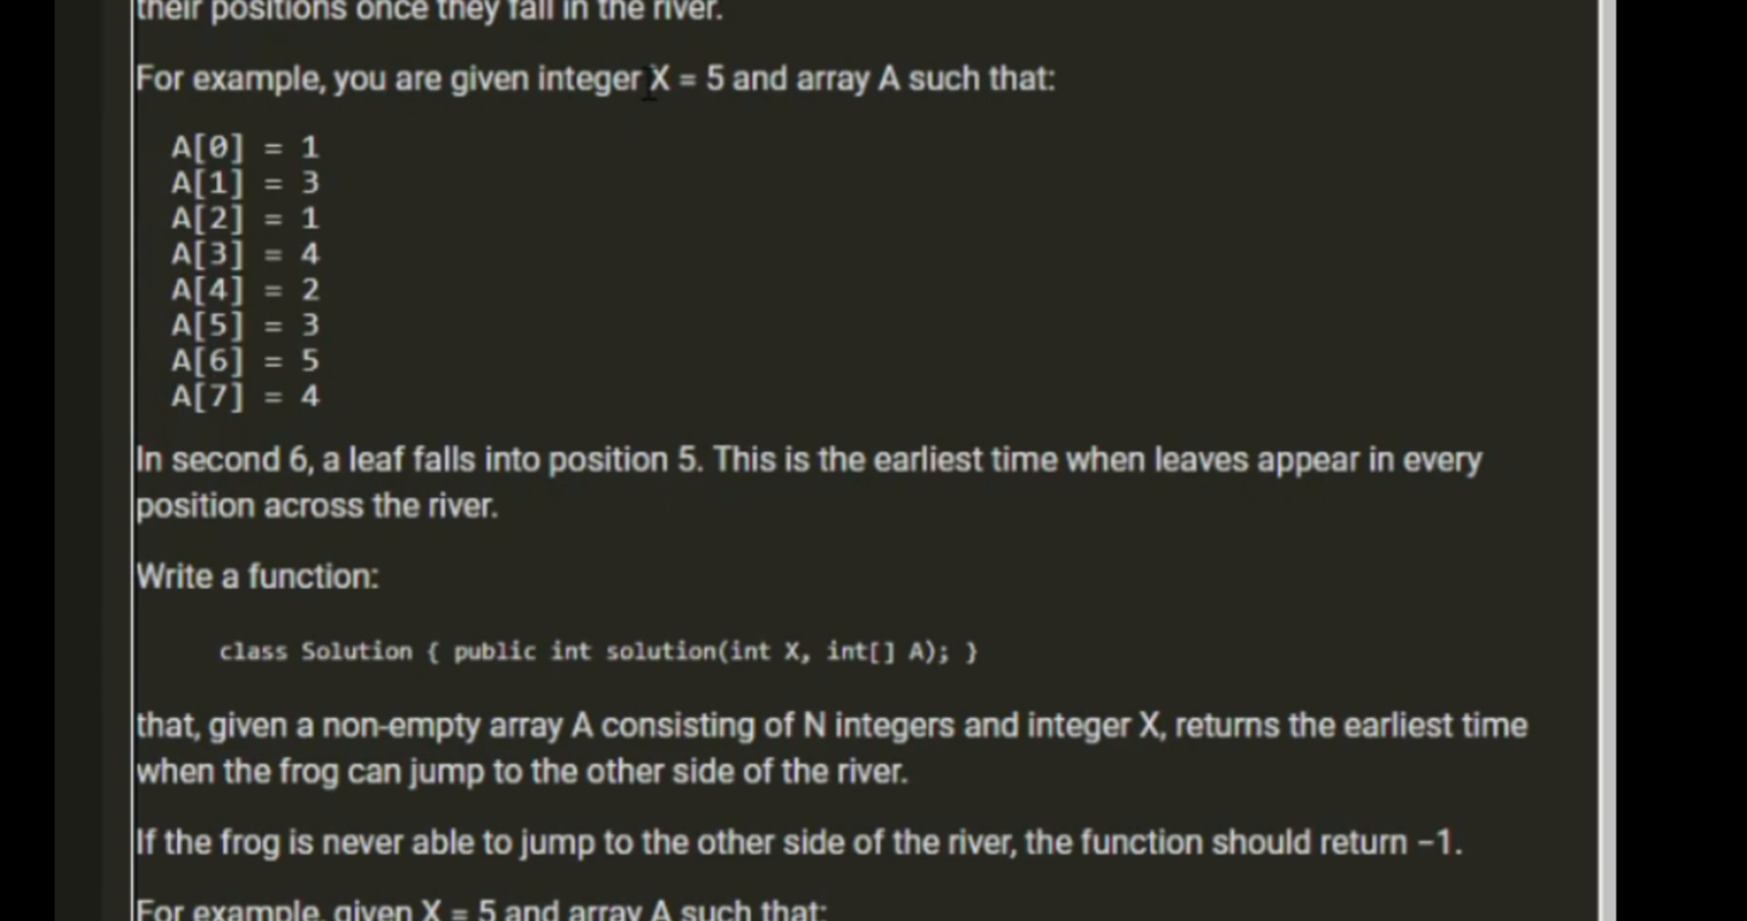
drag(650, 85, 726, 85)
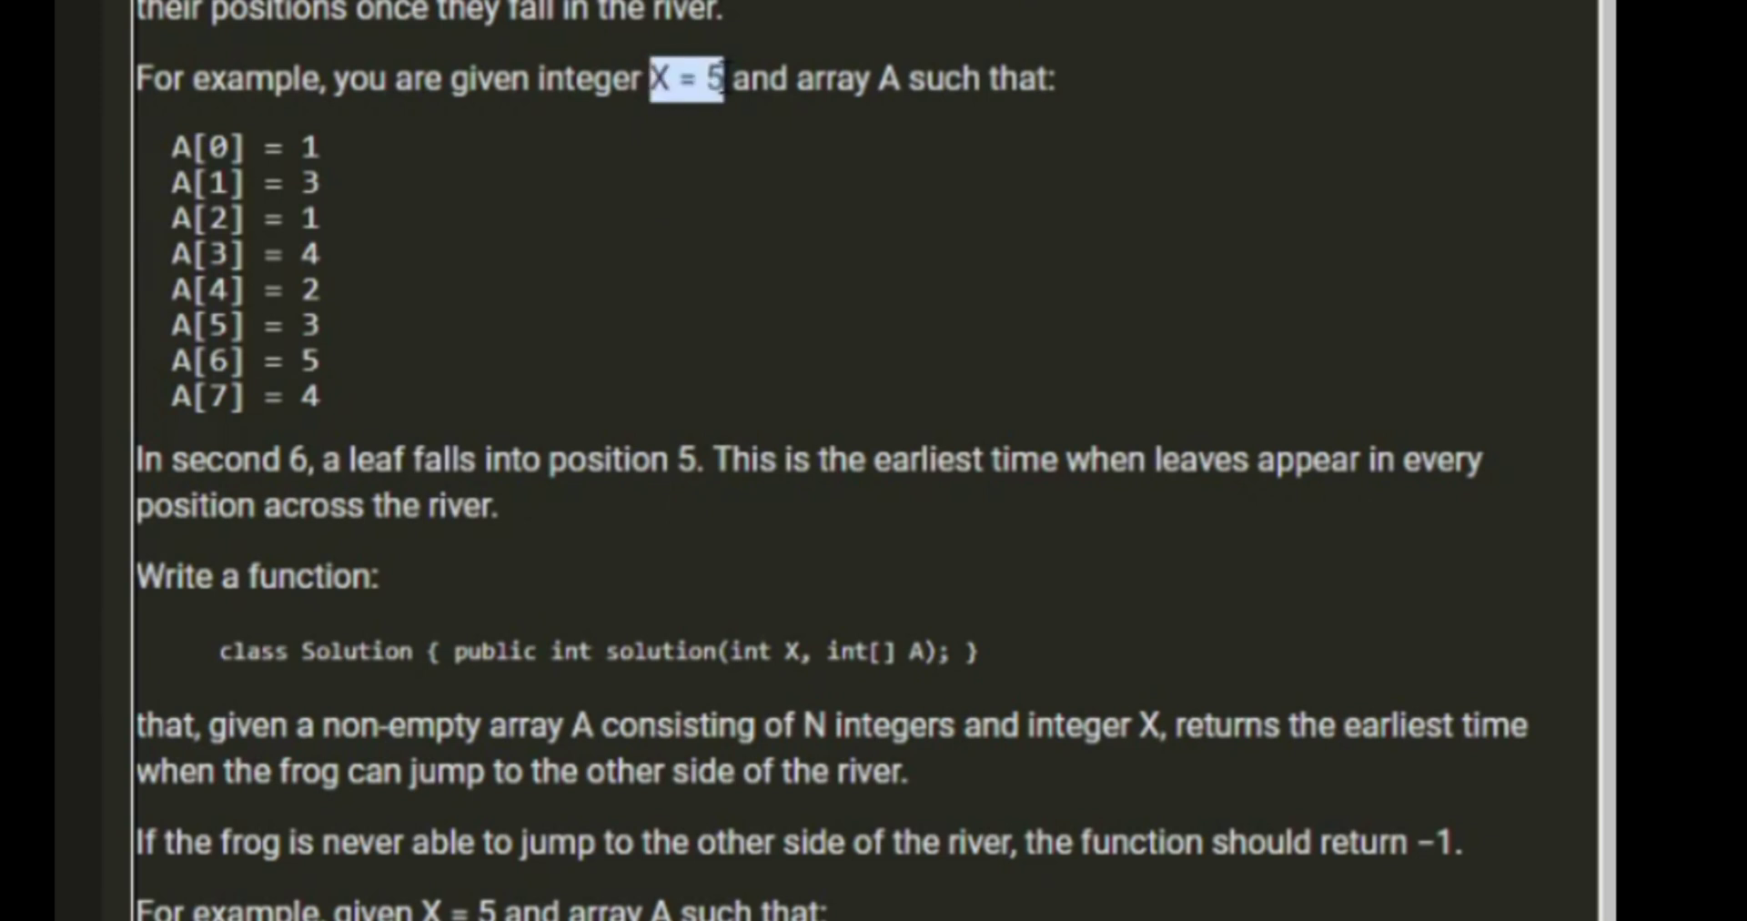
click(641, 213)
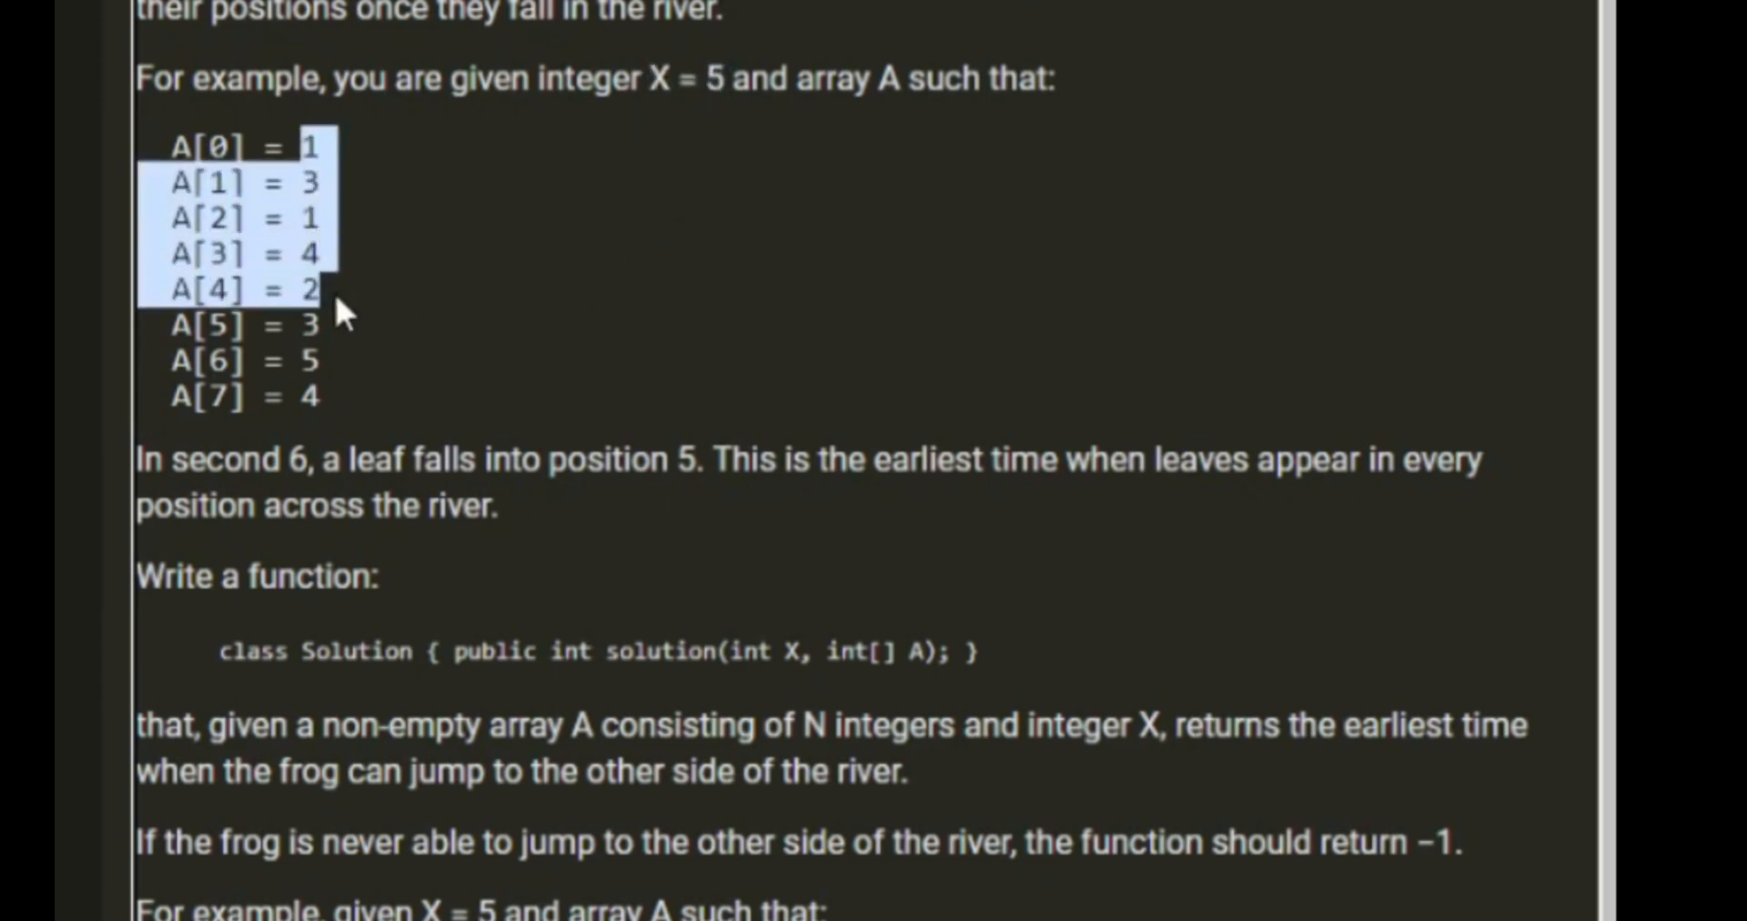
drag(304, 141, 342, 311)
double_click(218, 359)
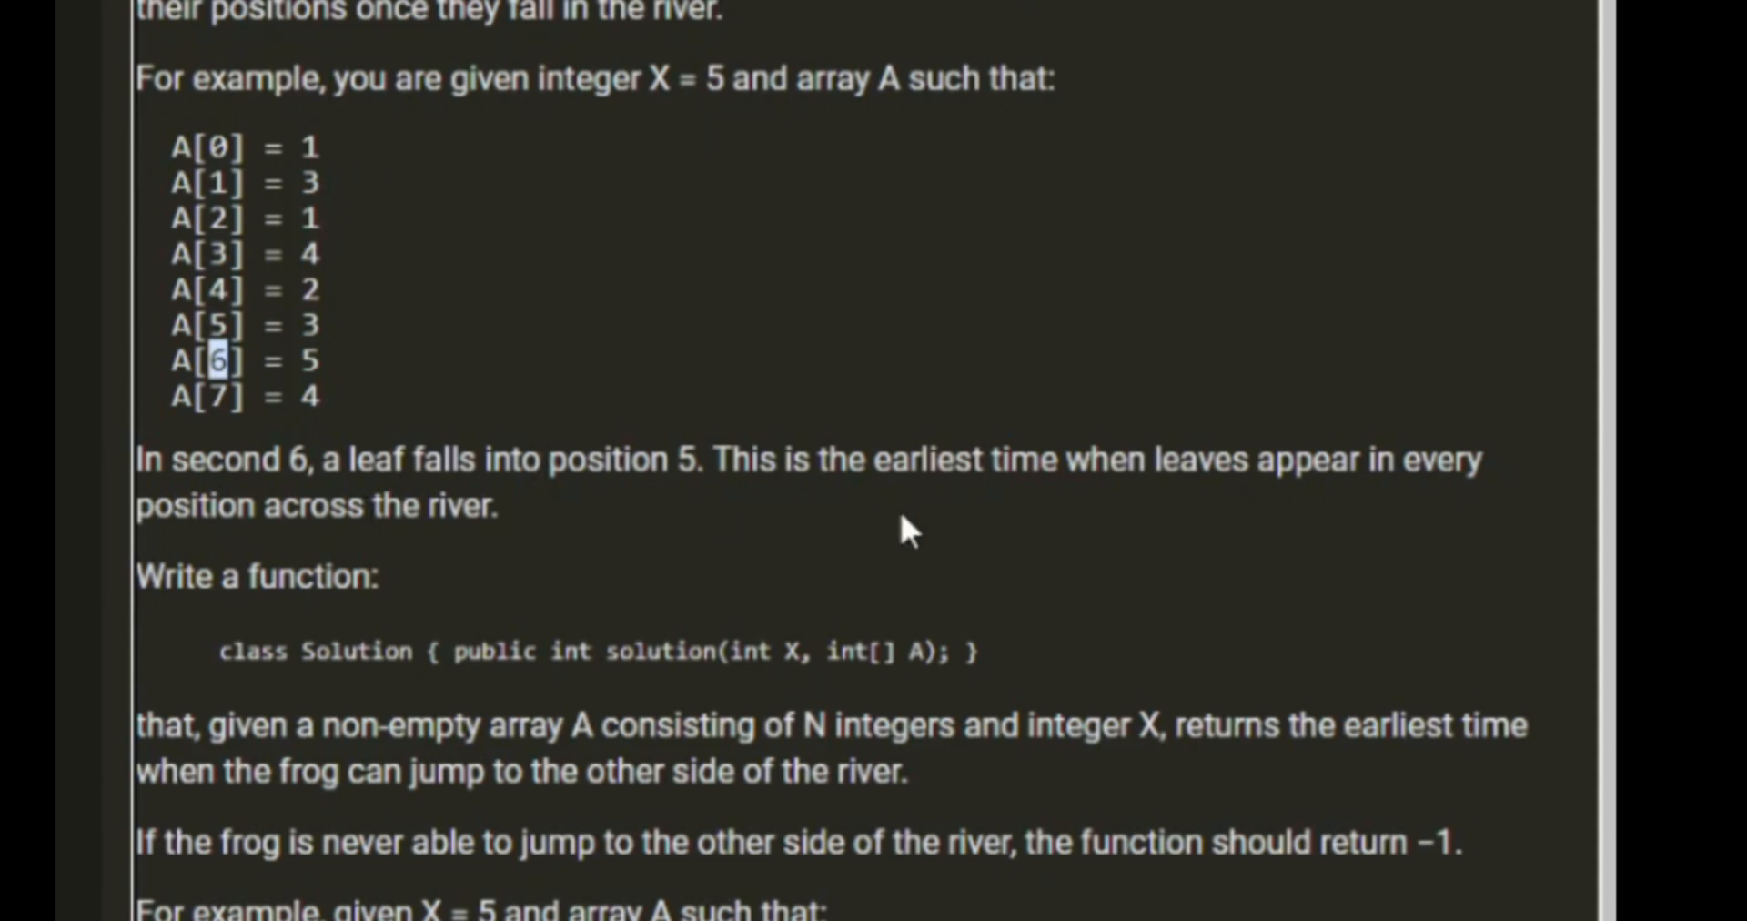
scroll(454, 575, down, 1)
scroll(409, 437, down, 2)
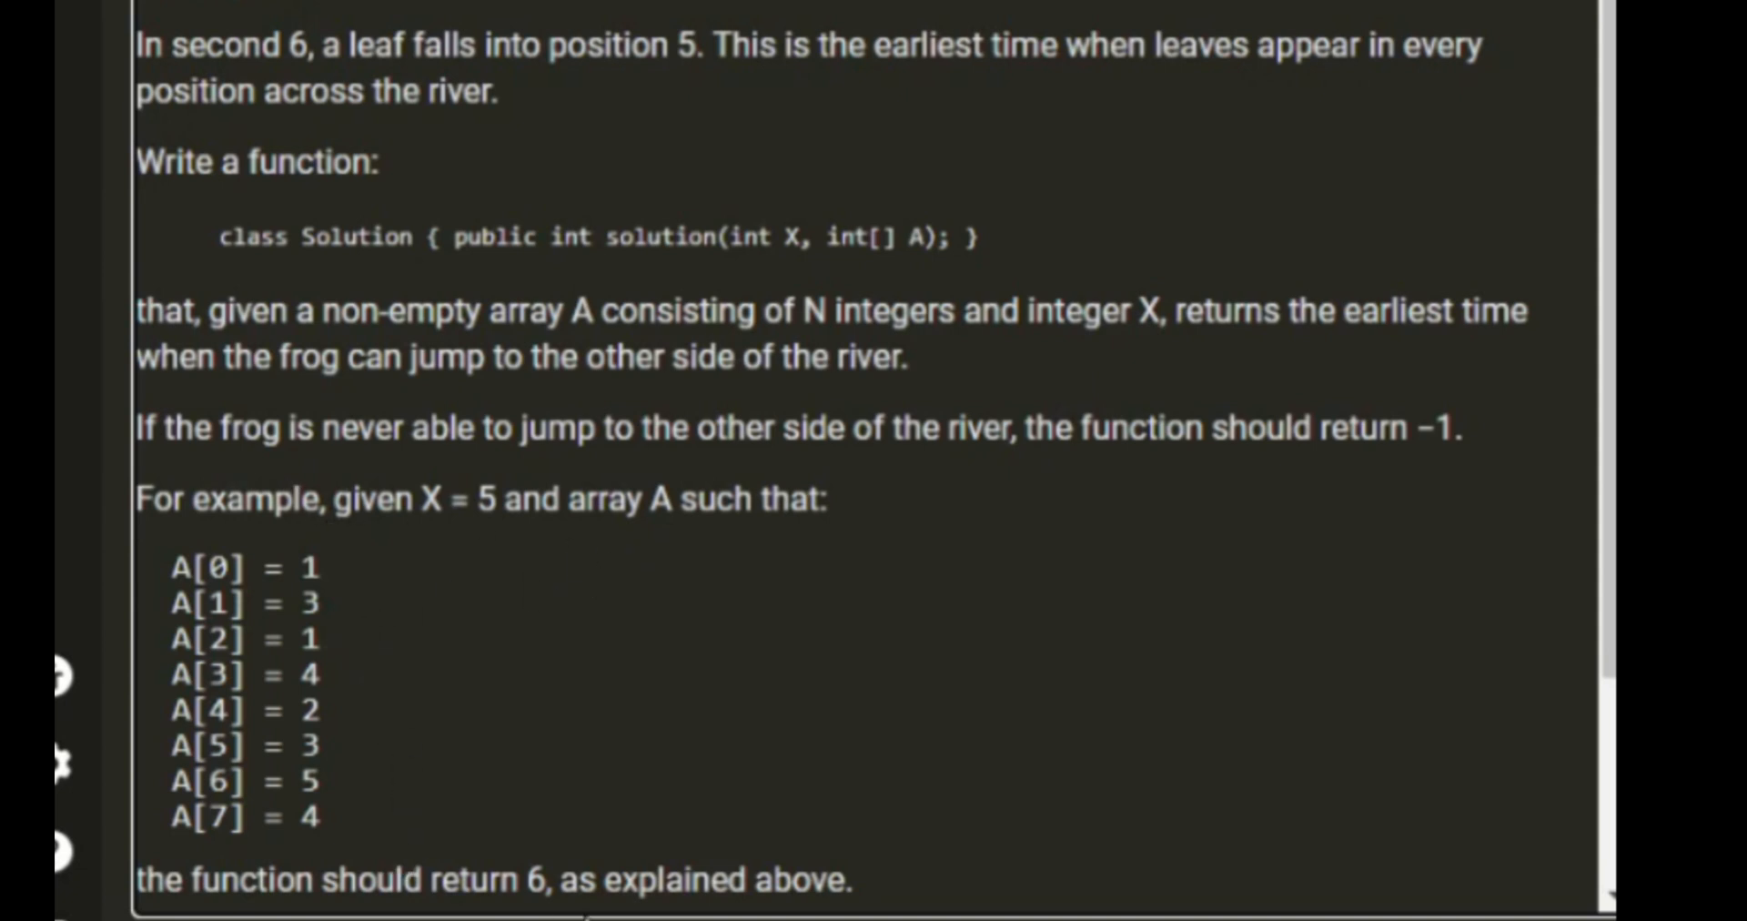
drag(434, 575, 137, 575)
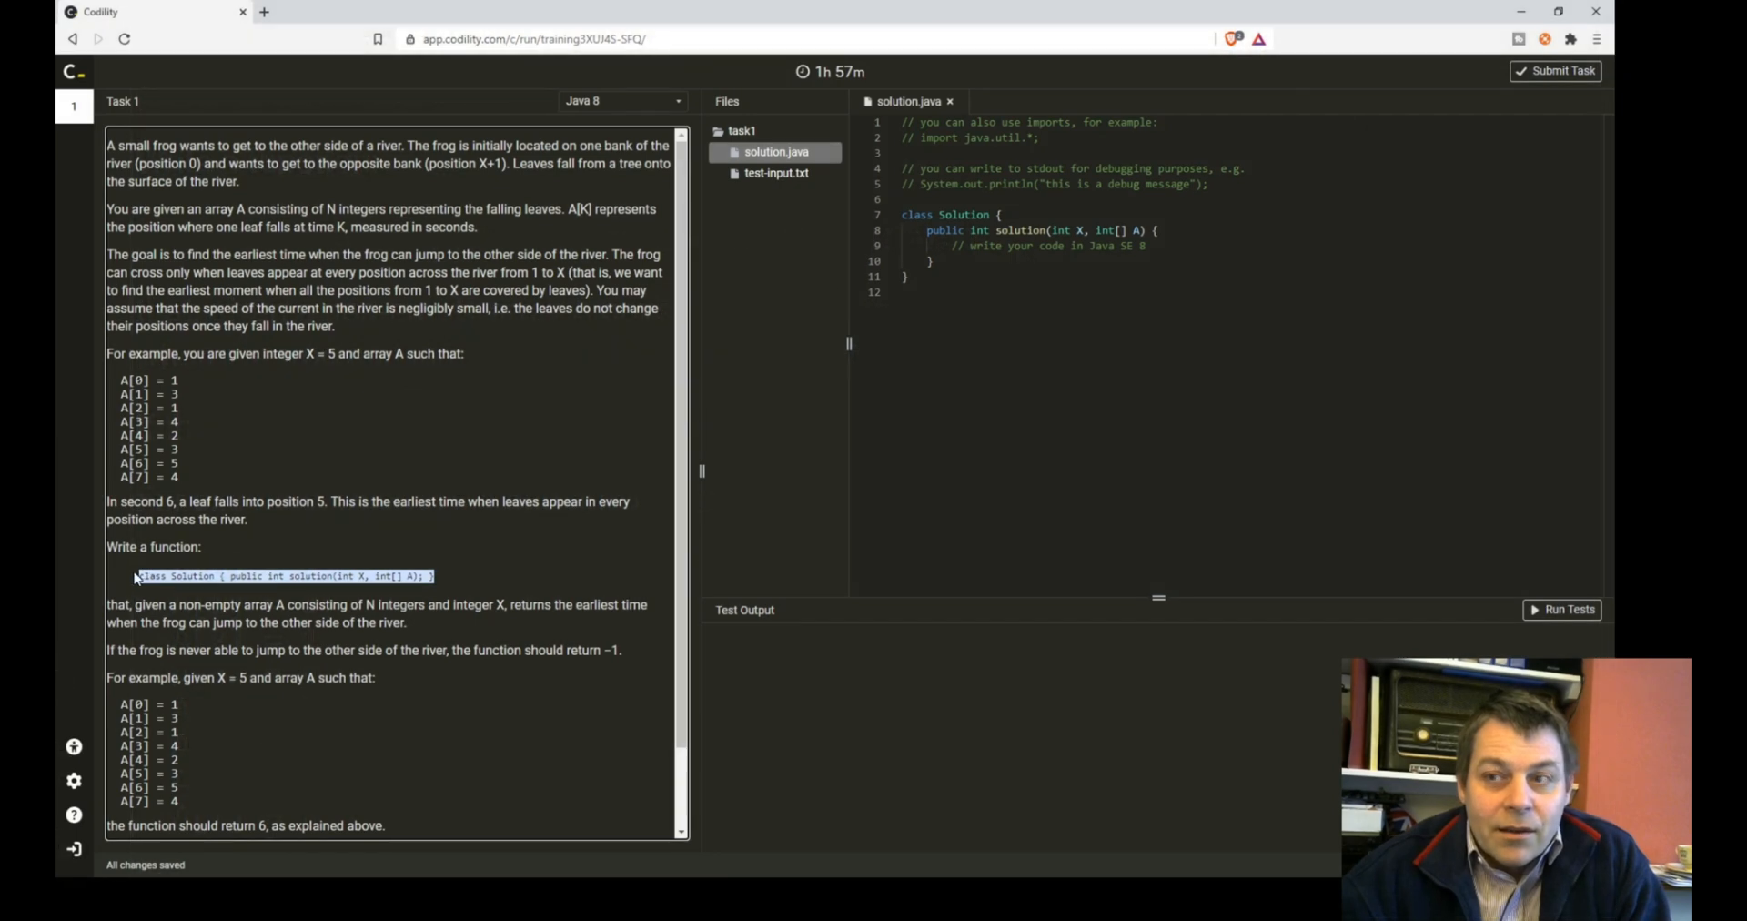
Select and copy the solution(int X, int[] A) stub lines 8–10 from solution.java.
click(928, 278)
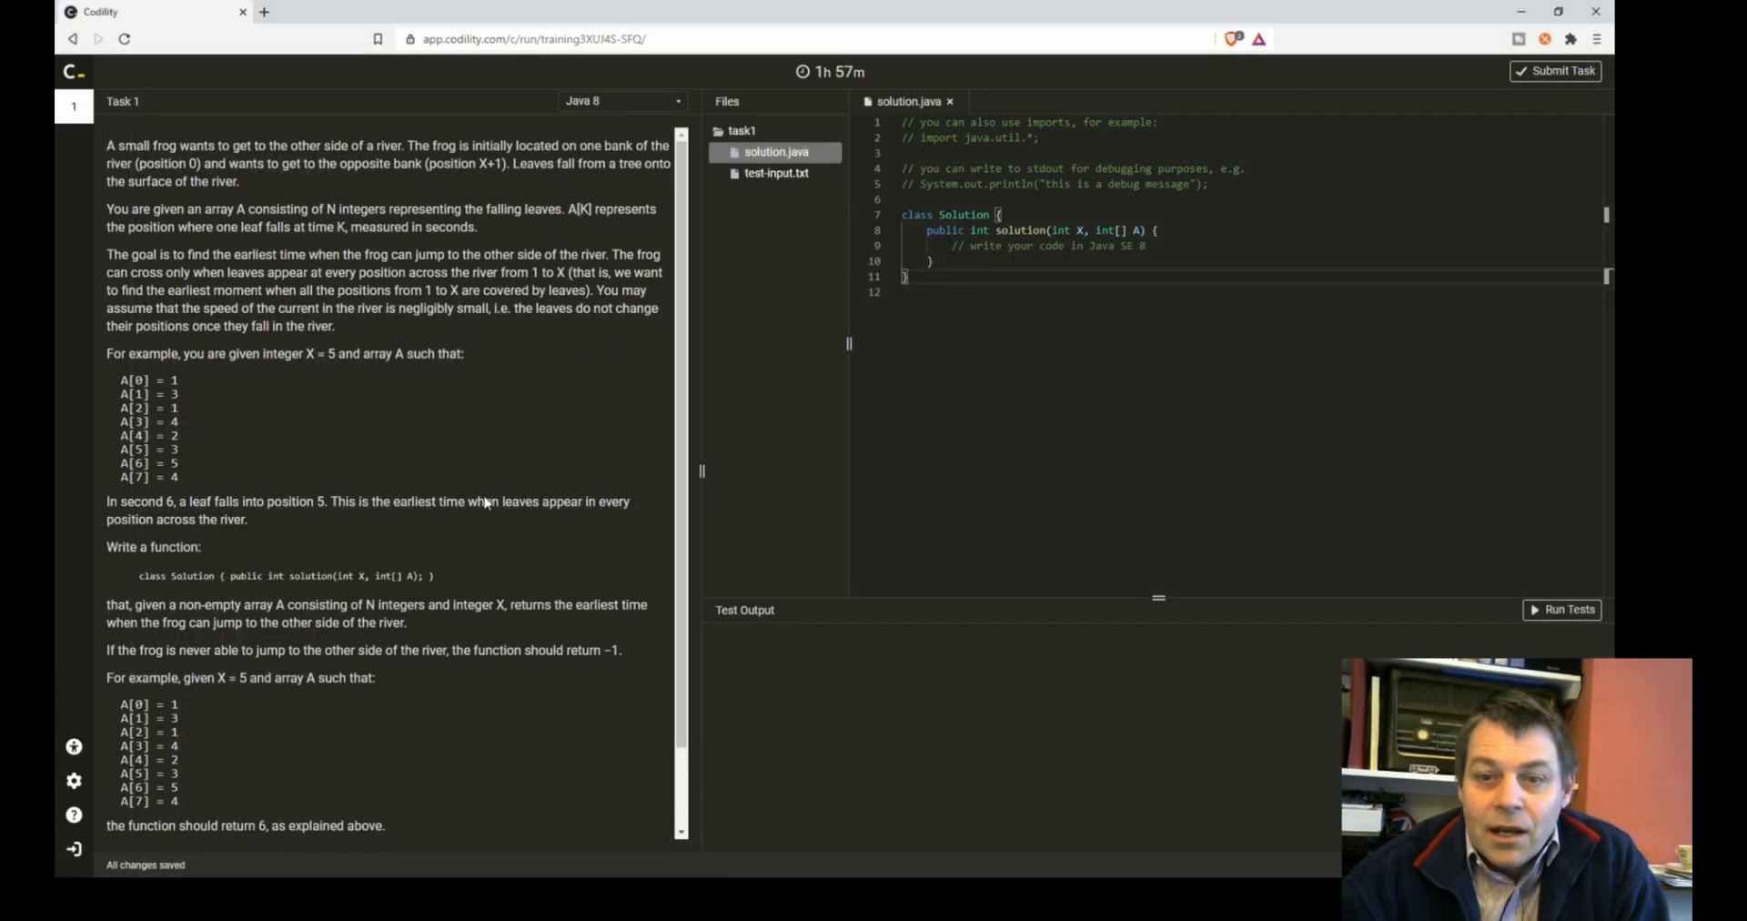
drag(933, 261, 888, 235)
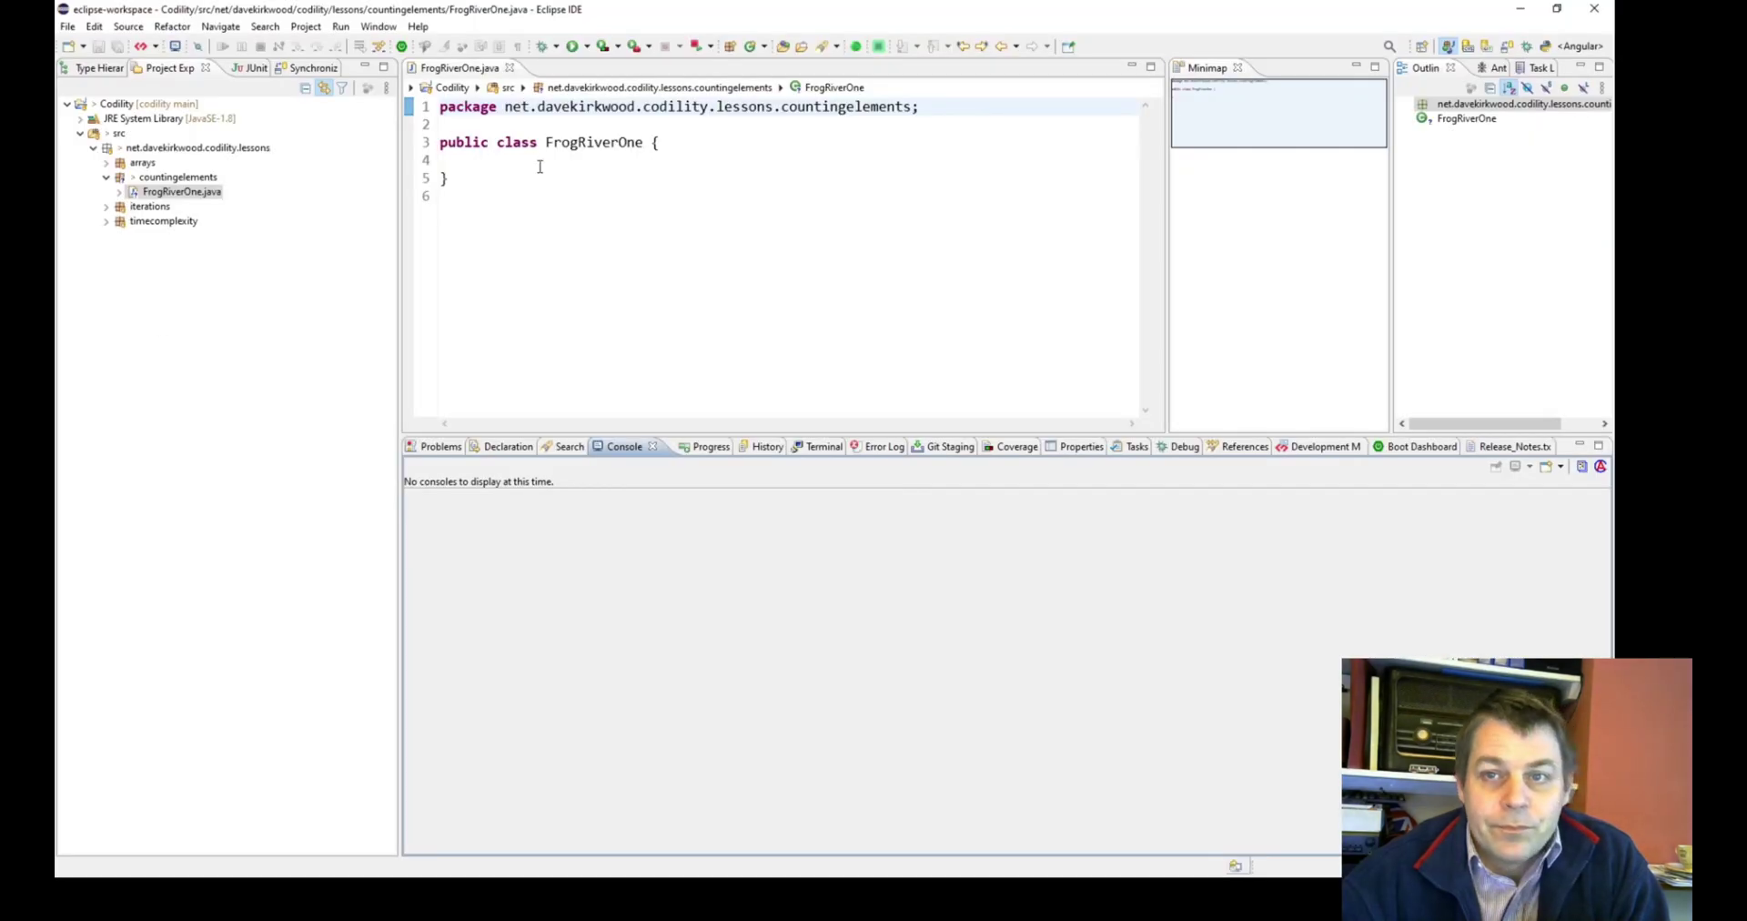
Paste the solution method stub inside the FrogRiverOne class and tidy the blank lines.
click(538, 165)
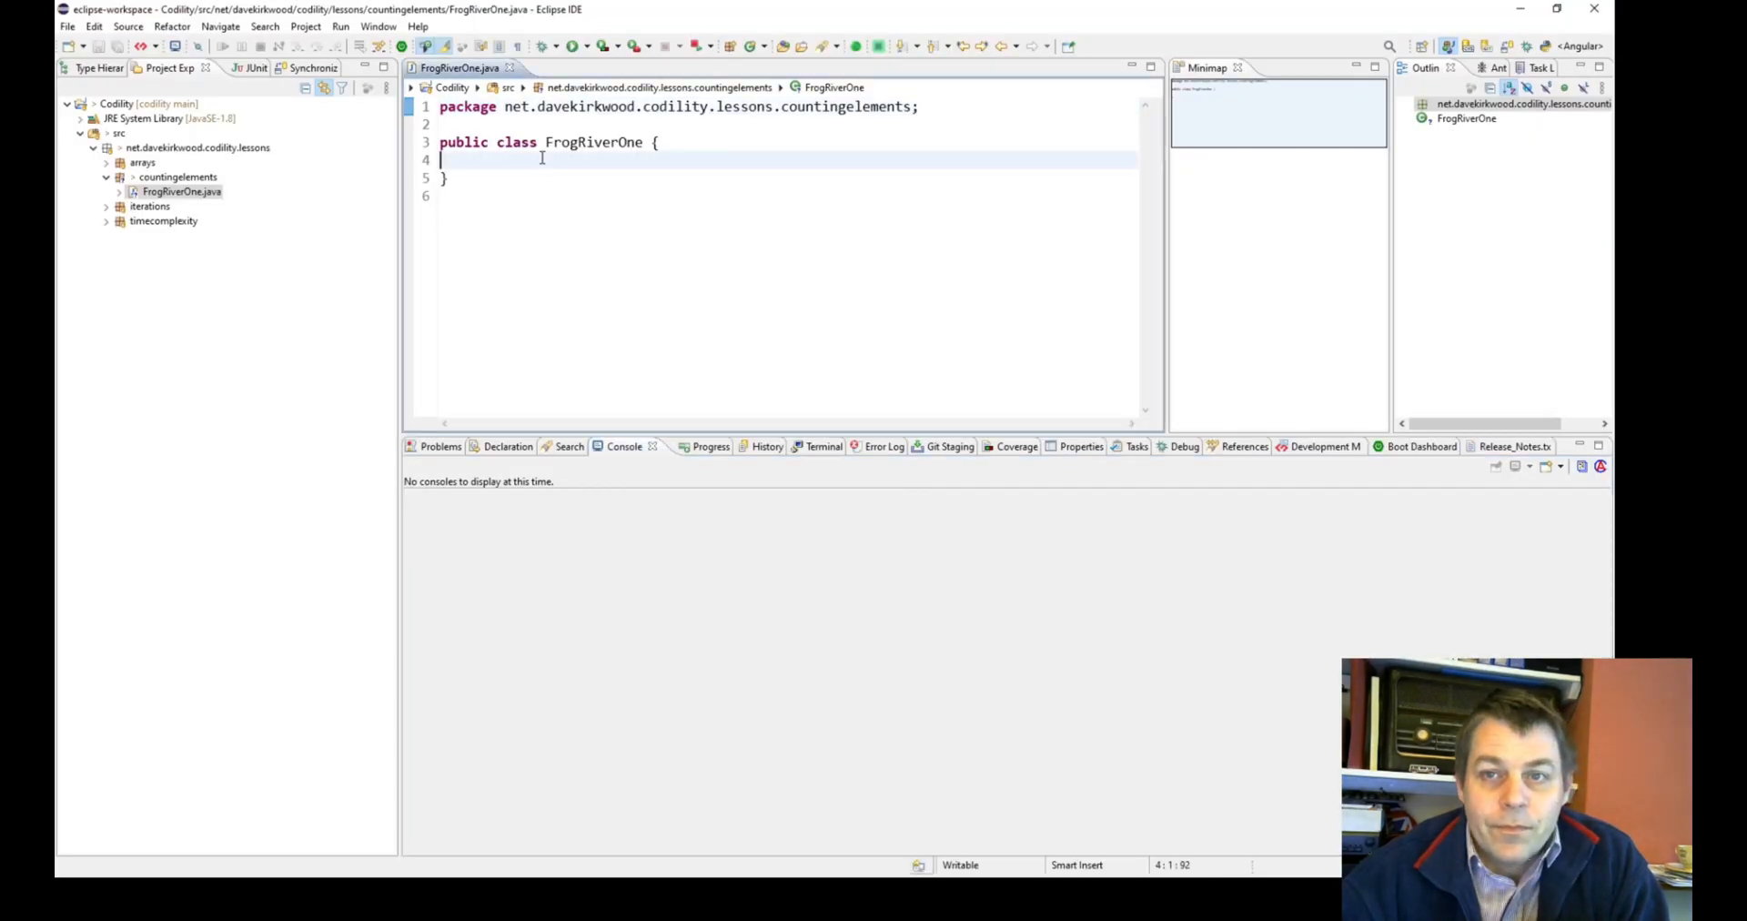
key(Return)
key(Return)
key(ctrl+v)
key(Up)
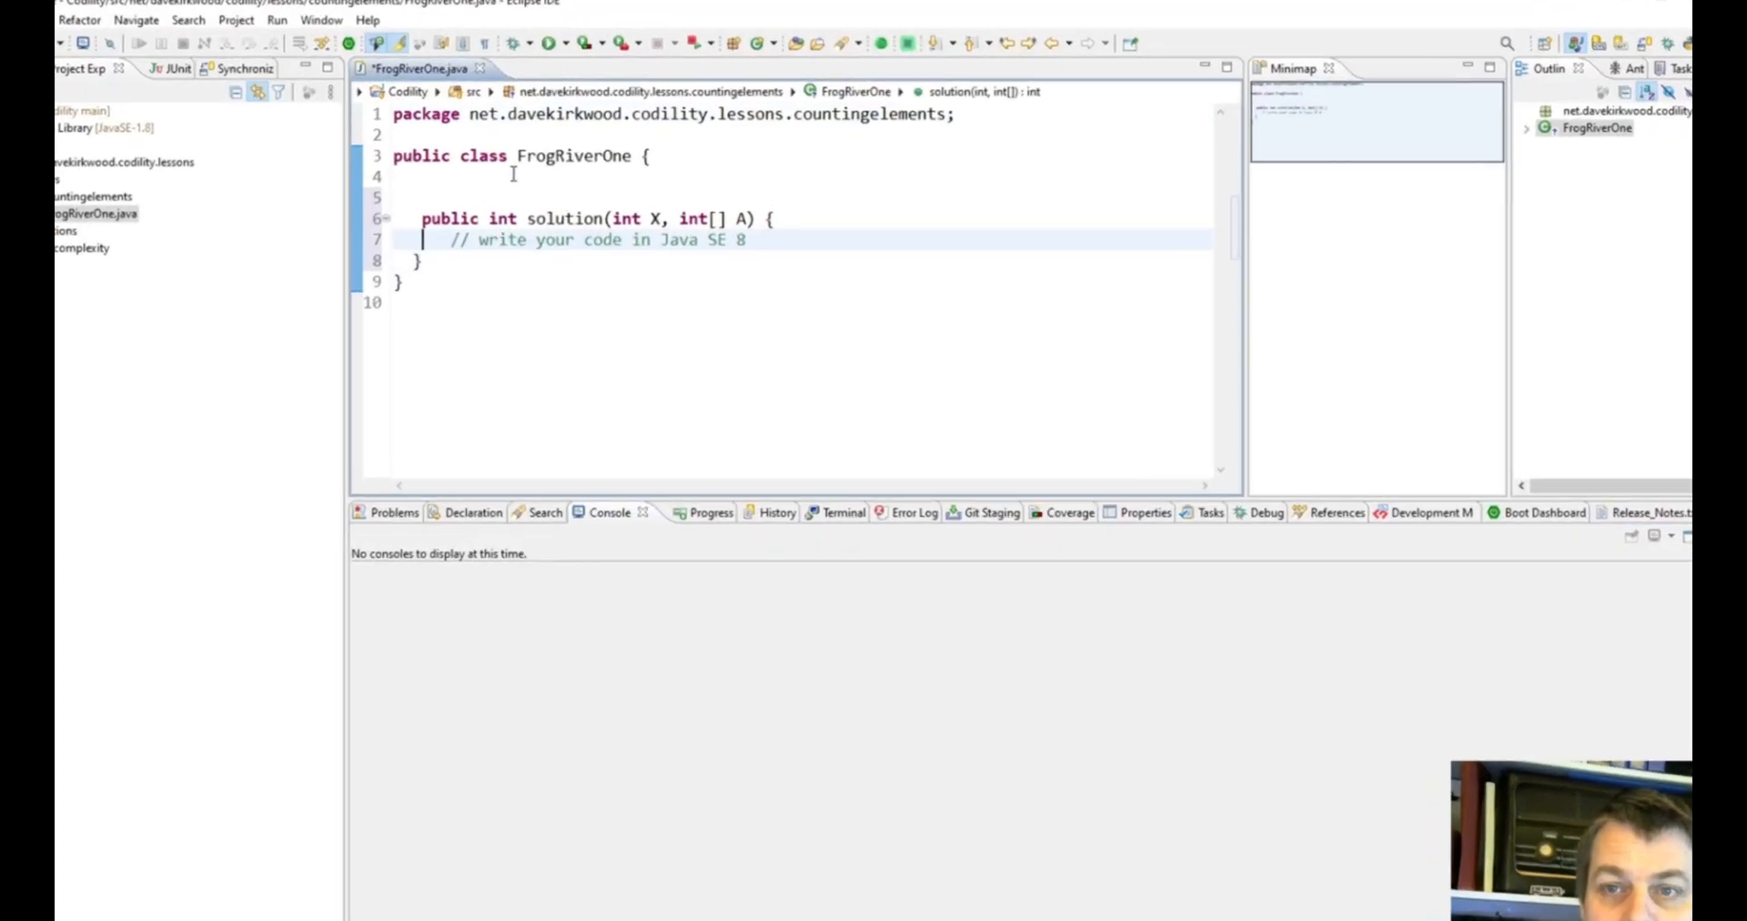
key(Up)
key(Up)
key(BackSpace)
key(Down)
key(Down)
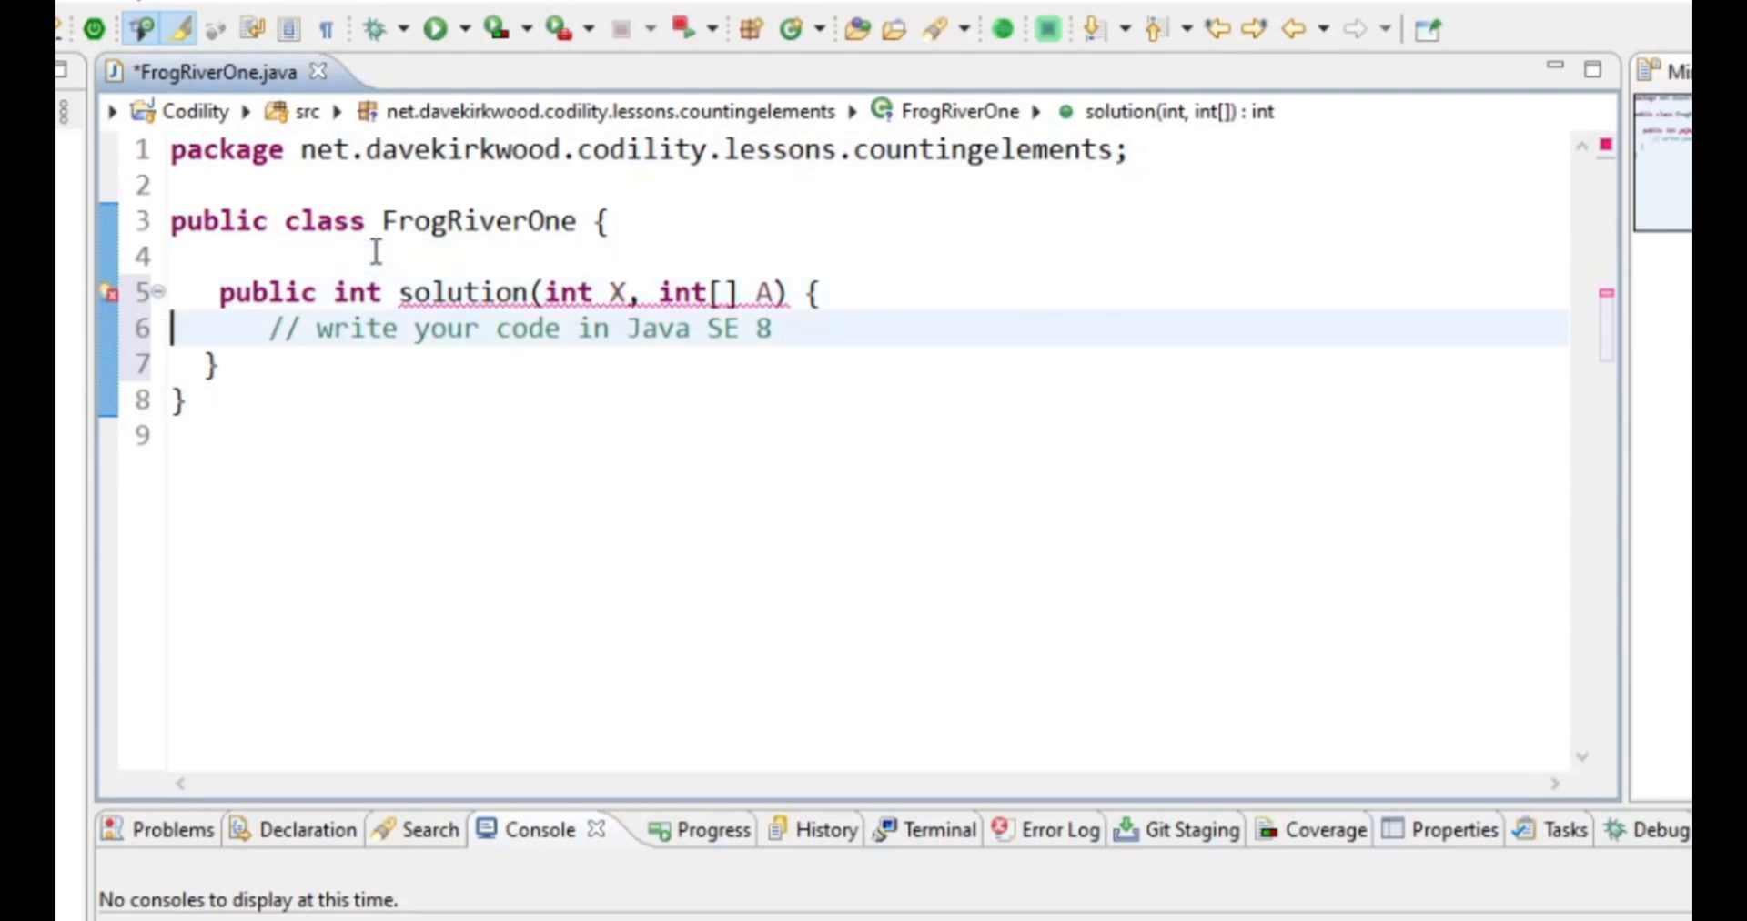
key(Up)
key(Right)
key(Right)
key(Right)
Add a main method below it containing 'FrogRiverOne fro = new FrogRiverOne();'.
key(Down)
key(Down)
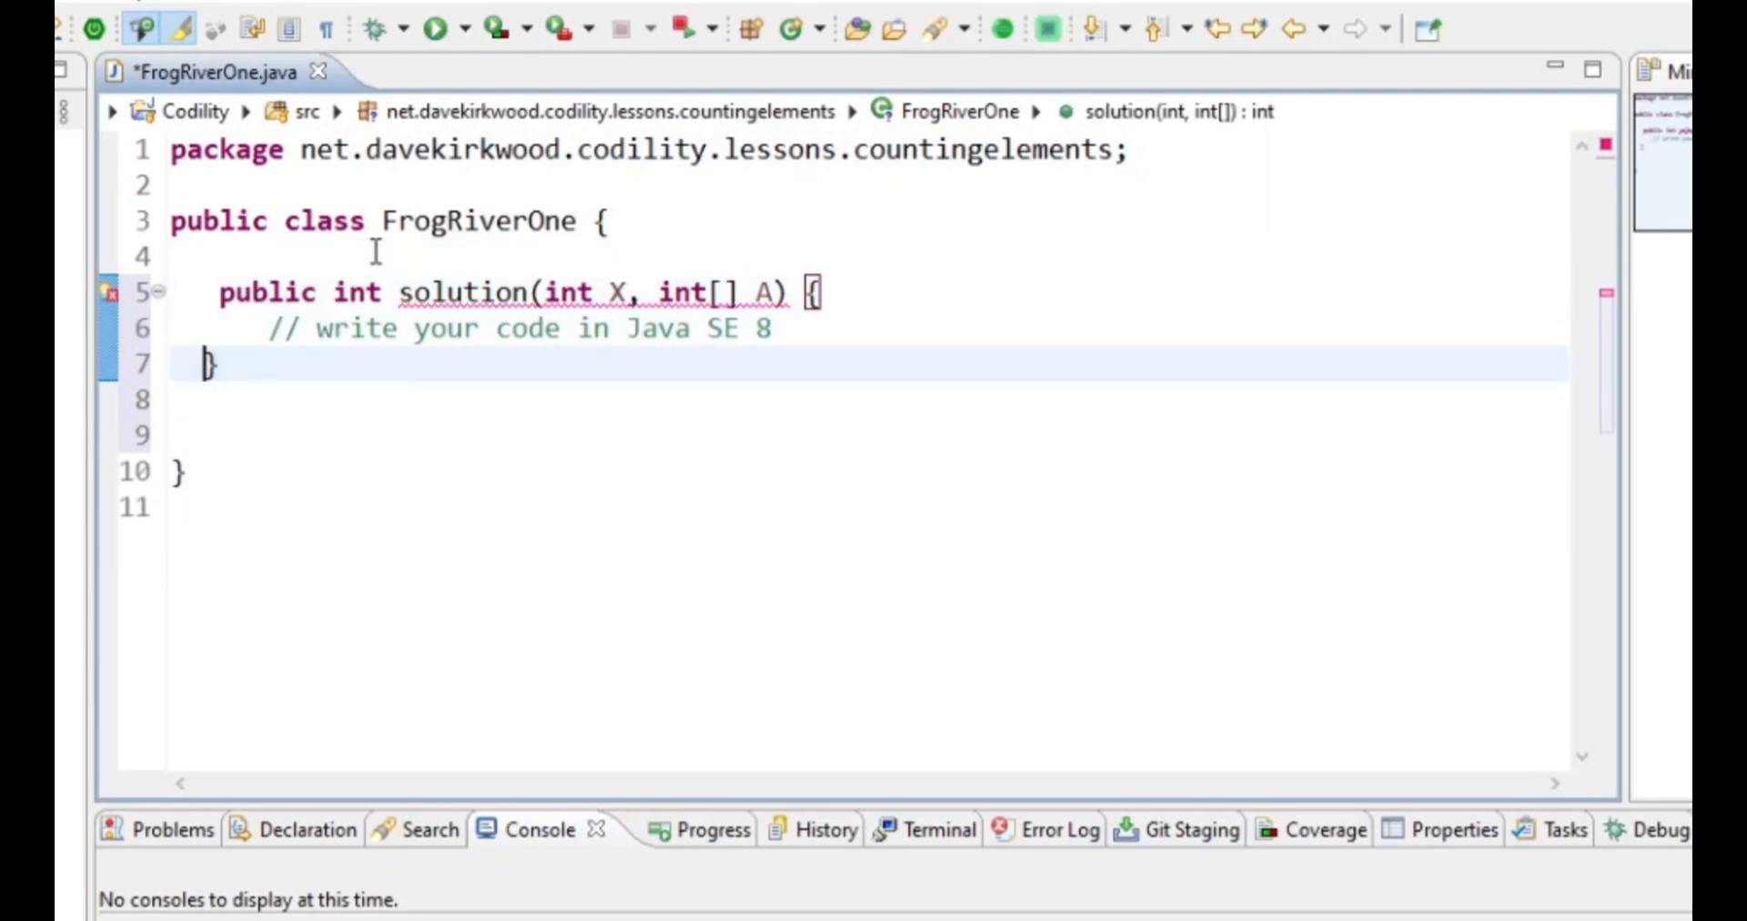
key(Down)
key(Return)
text(public static void main(String[] args) {)
key(Return)
key(Return)
text(FrogRiverOne fro = new FrogRiverOne();)
key(Return)
key(Return)
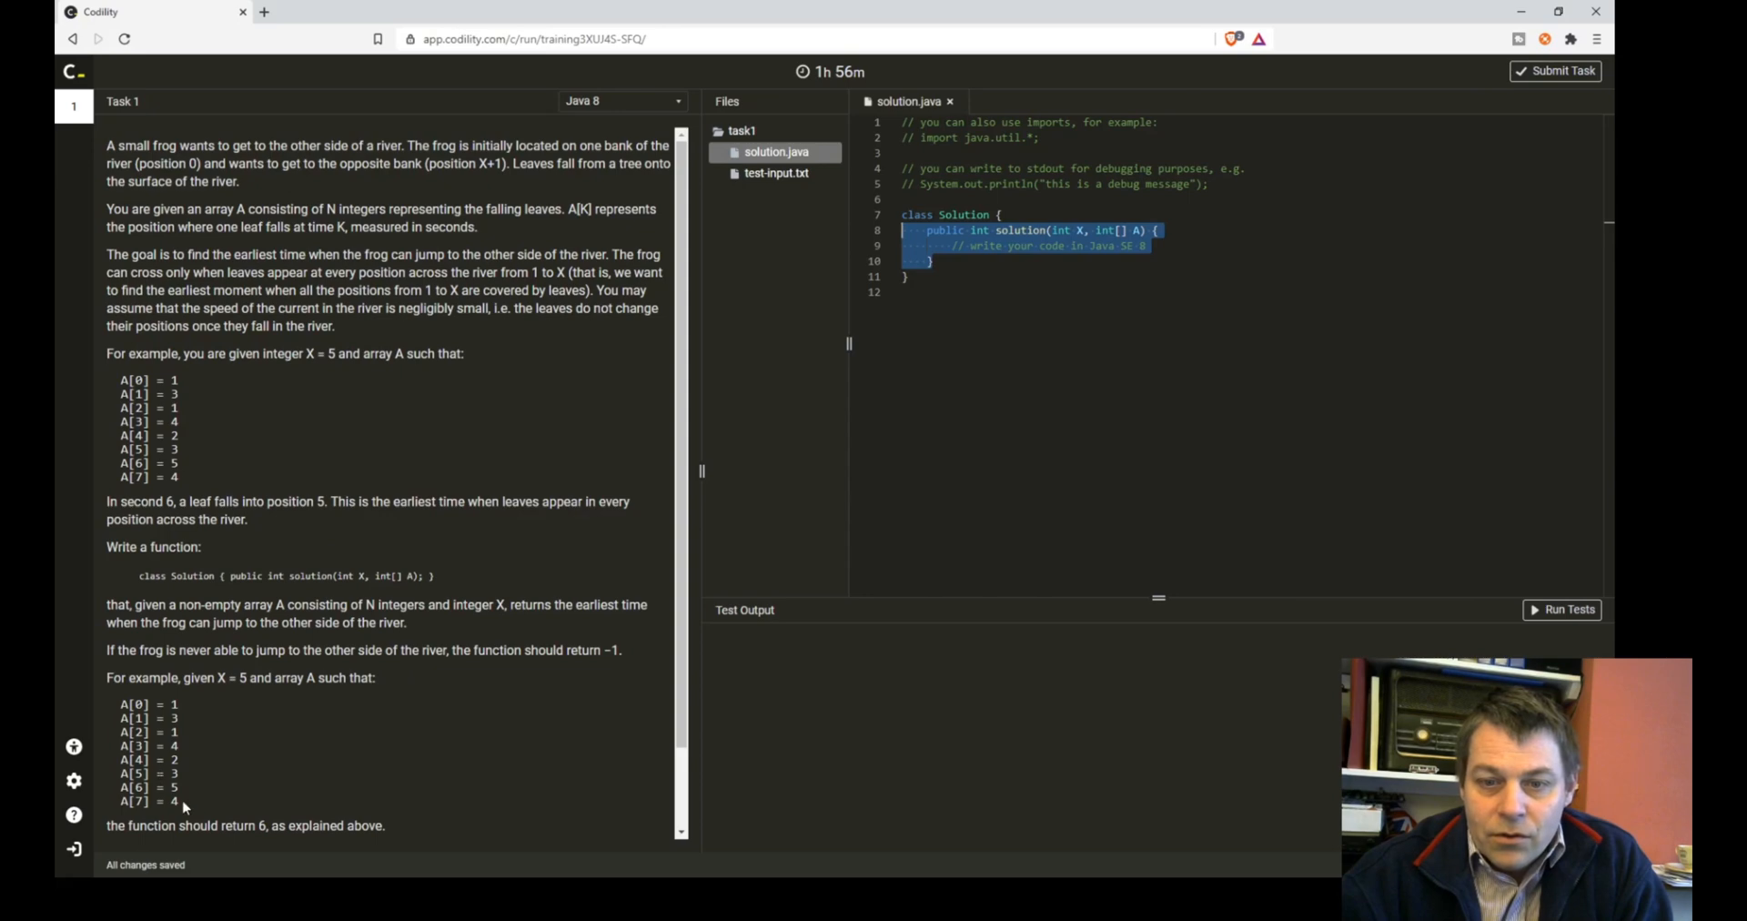
Copy the example array lines A[0]..A[7] from Codility and paste them into main.
drag(184, 806, 115, 700)
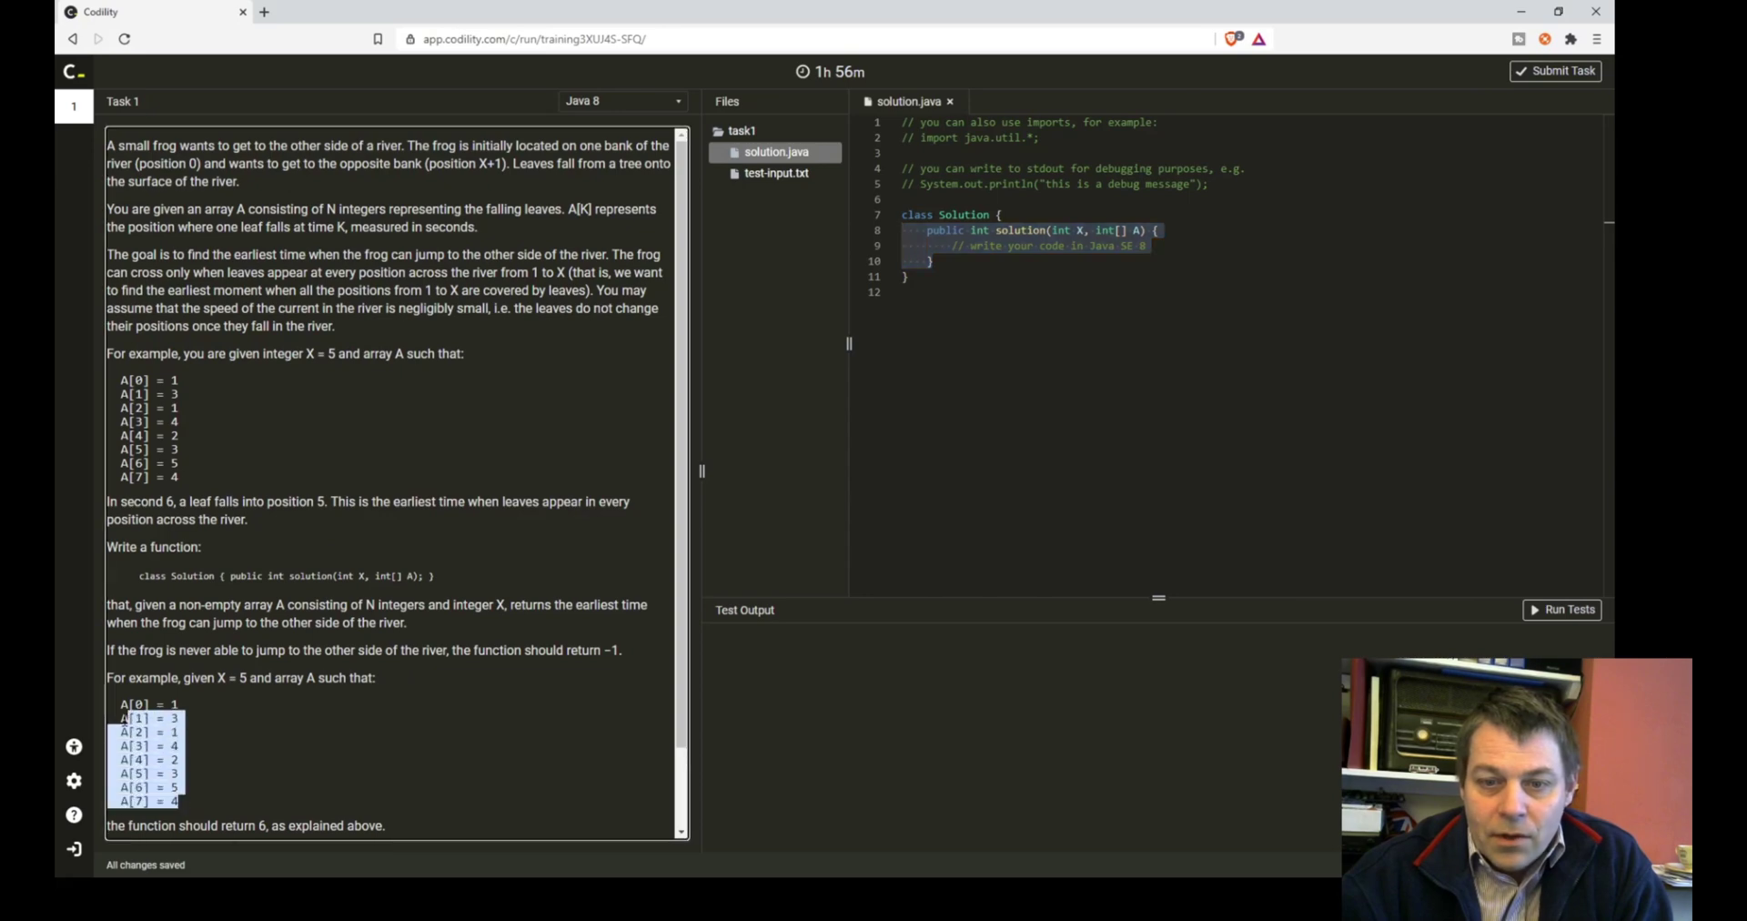
click(1522, 11)
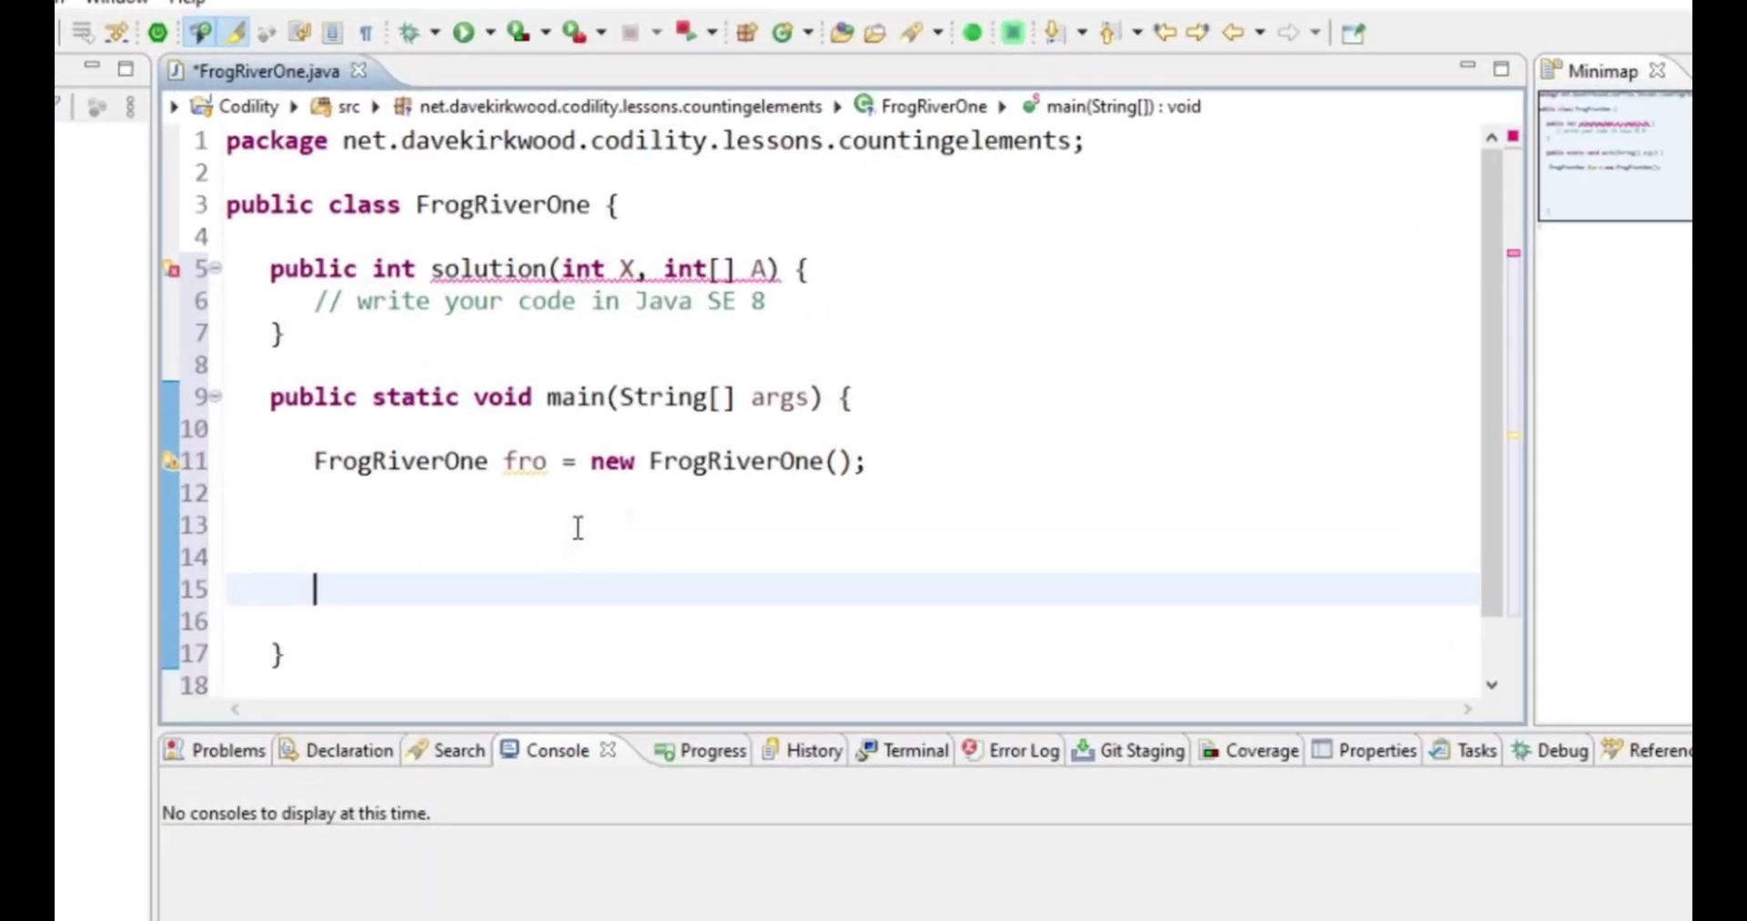
key(ctrl+v)
Join the pasted lines into one array literal 1,3,1,4,2,3,5,4, stripping the A[i] labels.
key(Up)
key(Up)
key(Up)
key(Up)
key(Up)
key(Up)
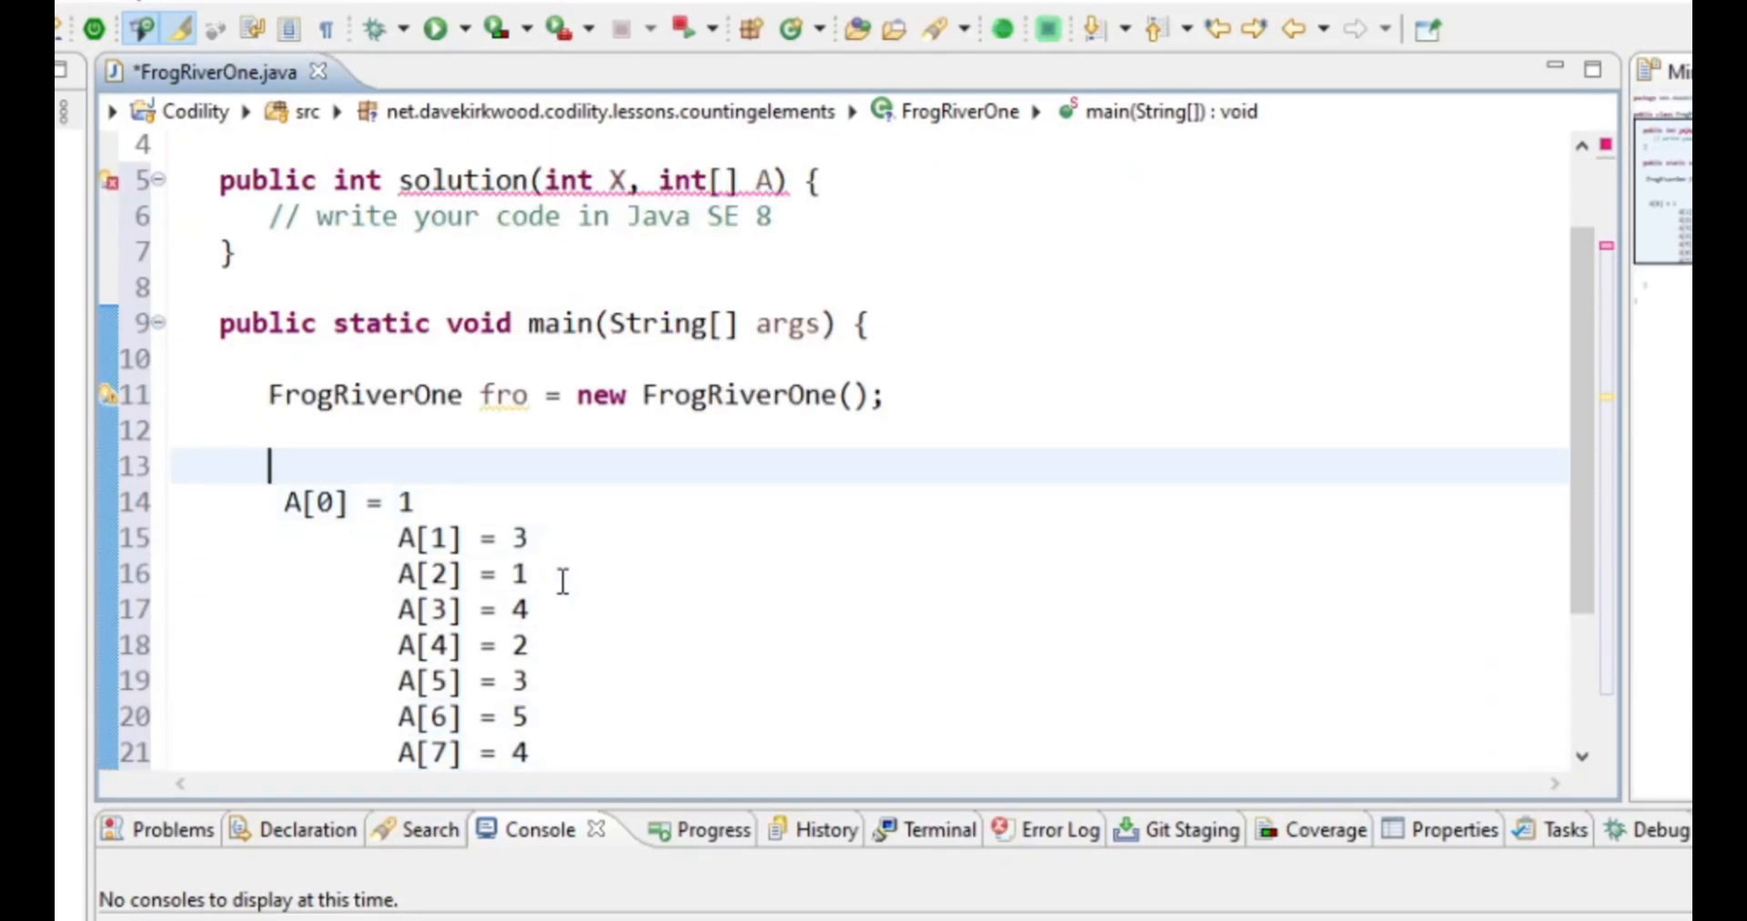
text(int[] a =)
key(Delete)
key(Delete)
key(Delete)
text({)
key(End)
text(,)
key(Delete)
key(Delete)
key(Delete)
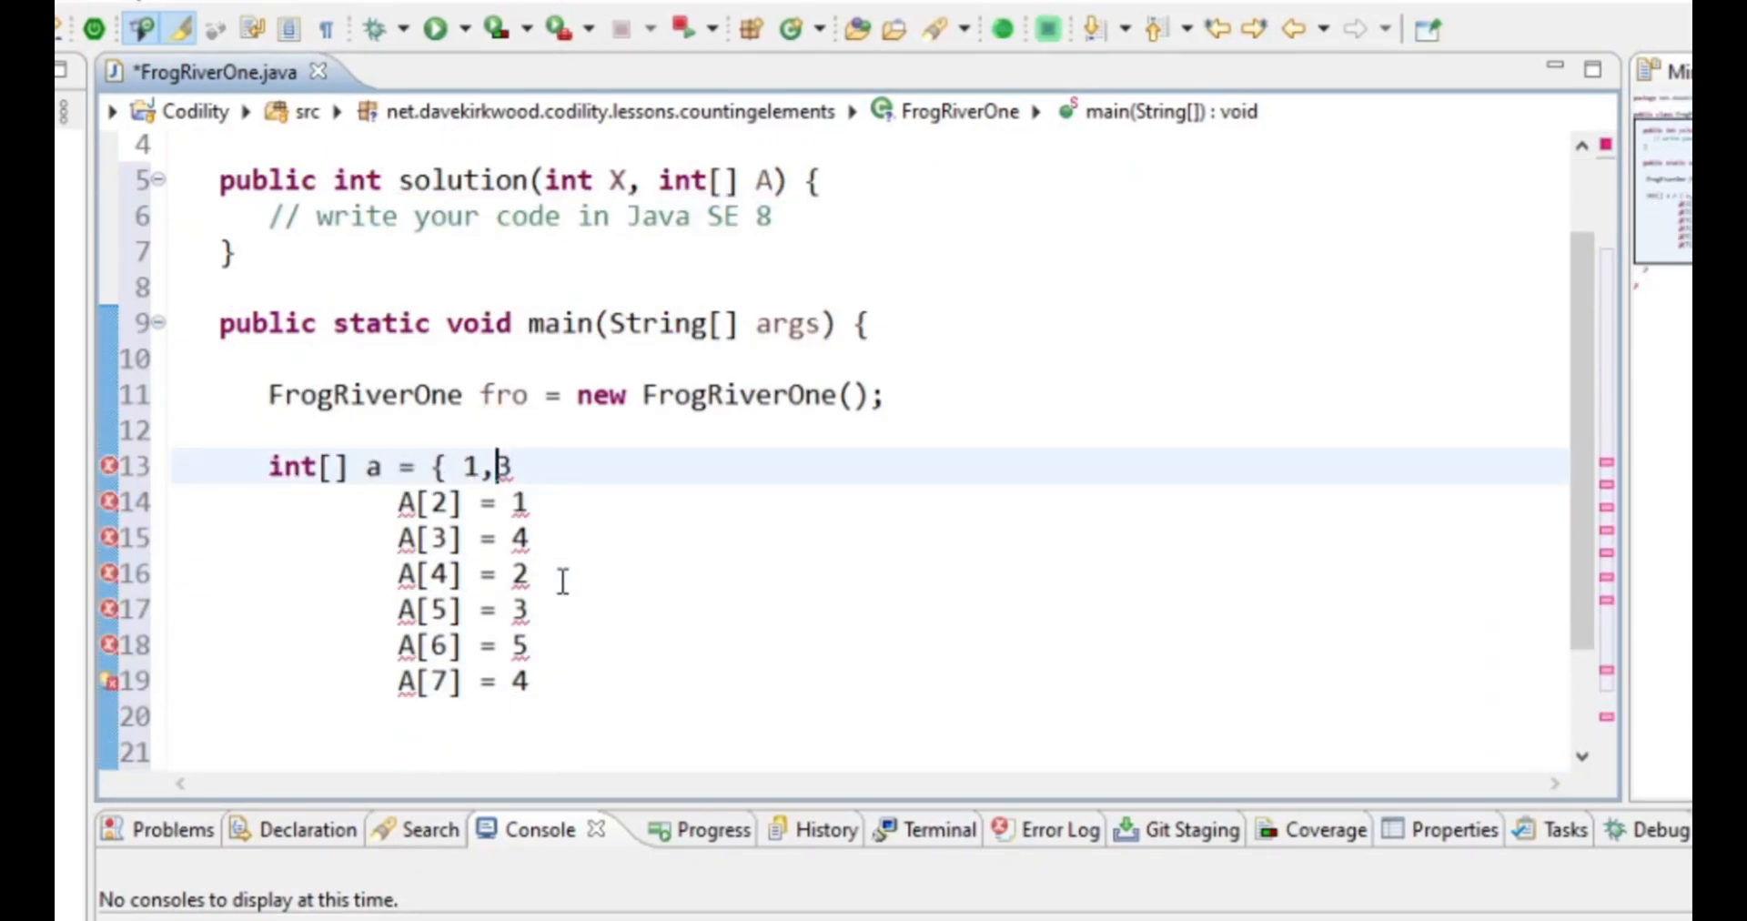
text(,)
key(Delete)
key(End)
text(,)
key(Delete)
key(End)
text(,)
key(Delete)
key(End)
key(comma)
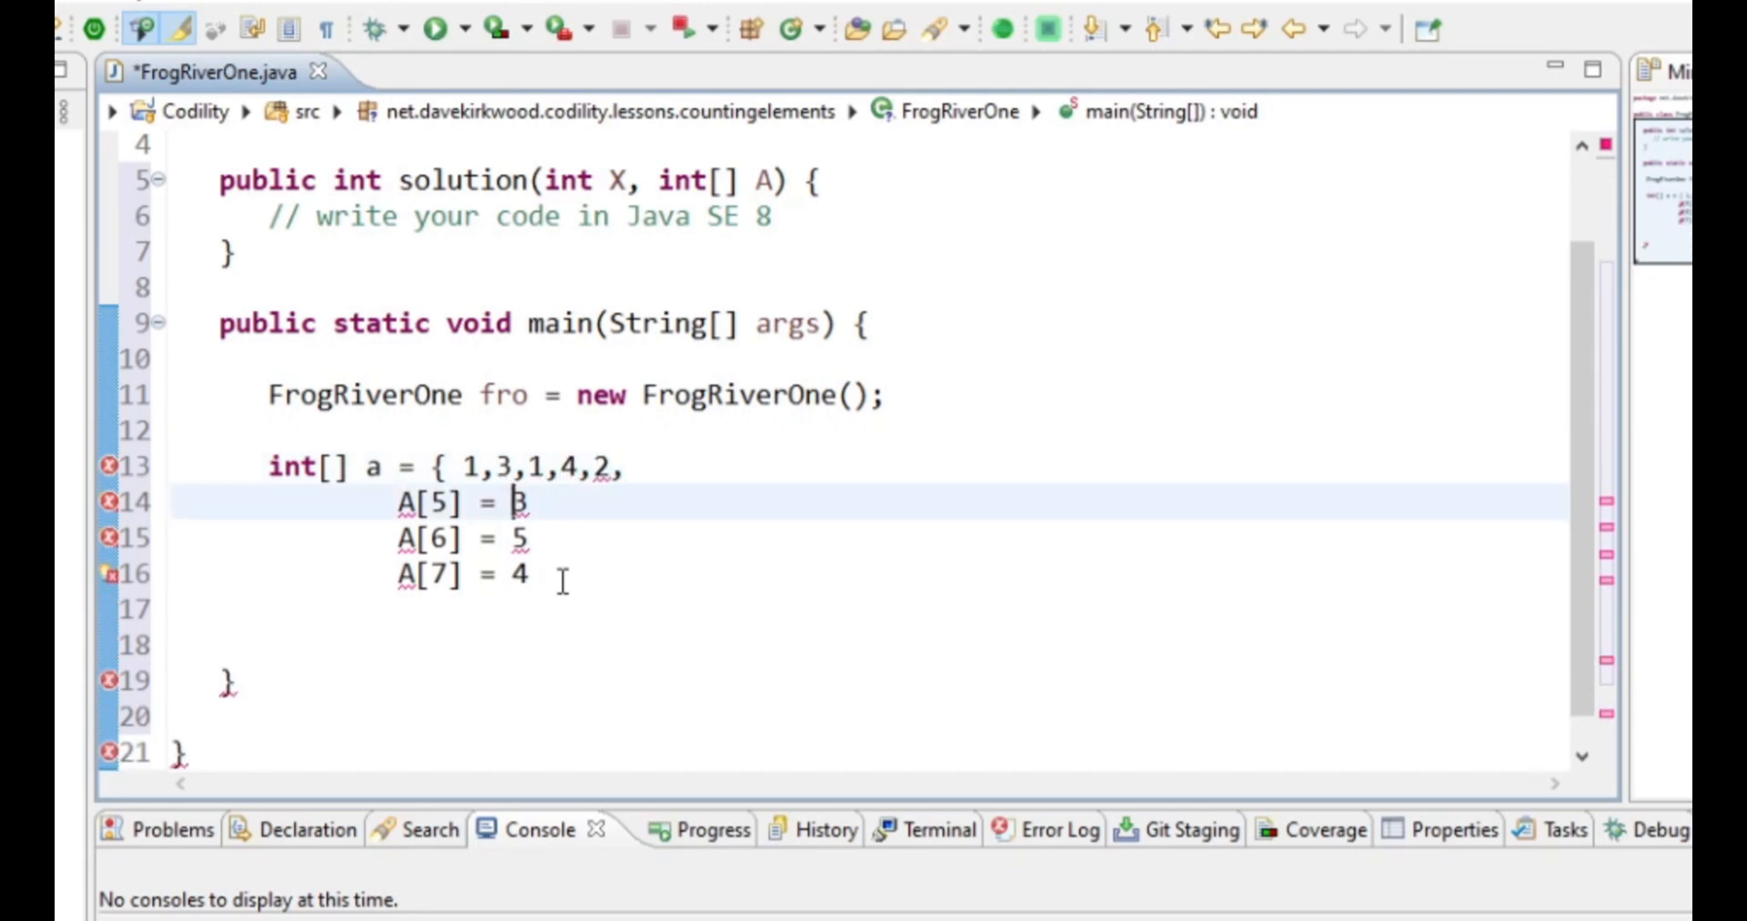
key(shift+Down)
key(Delete)
key(End)
text(,)
key(shift+Down)
key(Delete)
key(End)
text(,)
key(shift+Down)
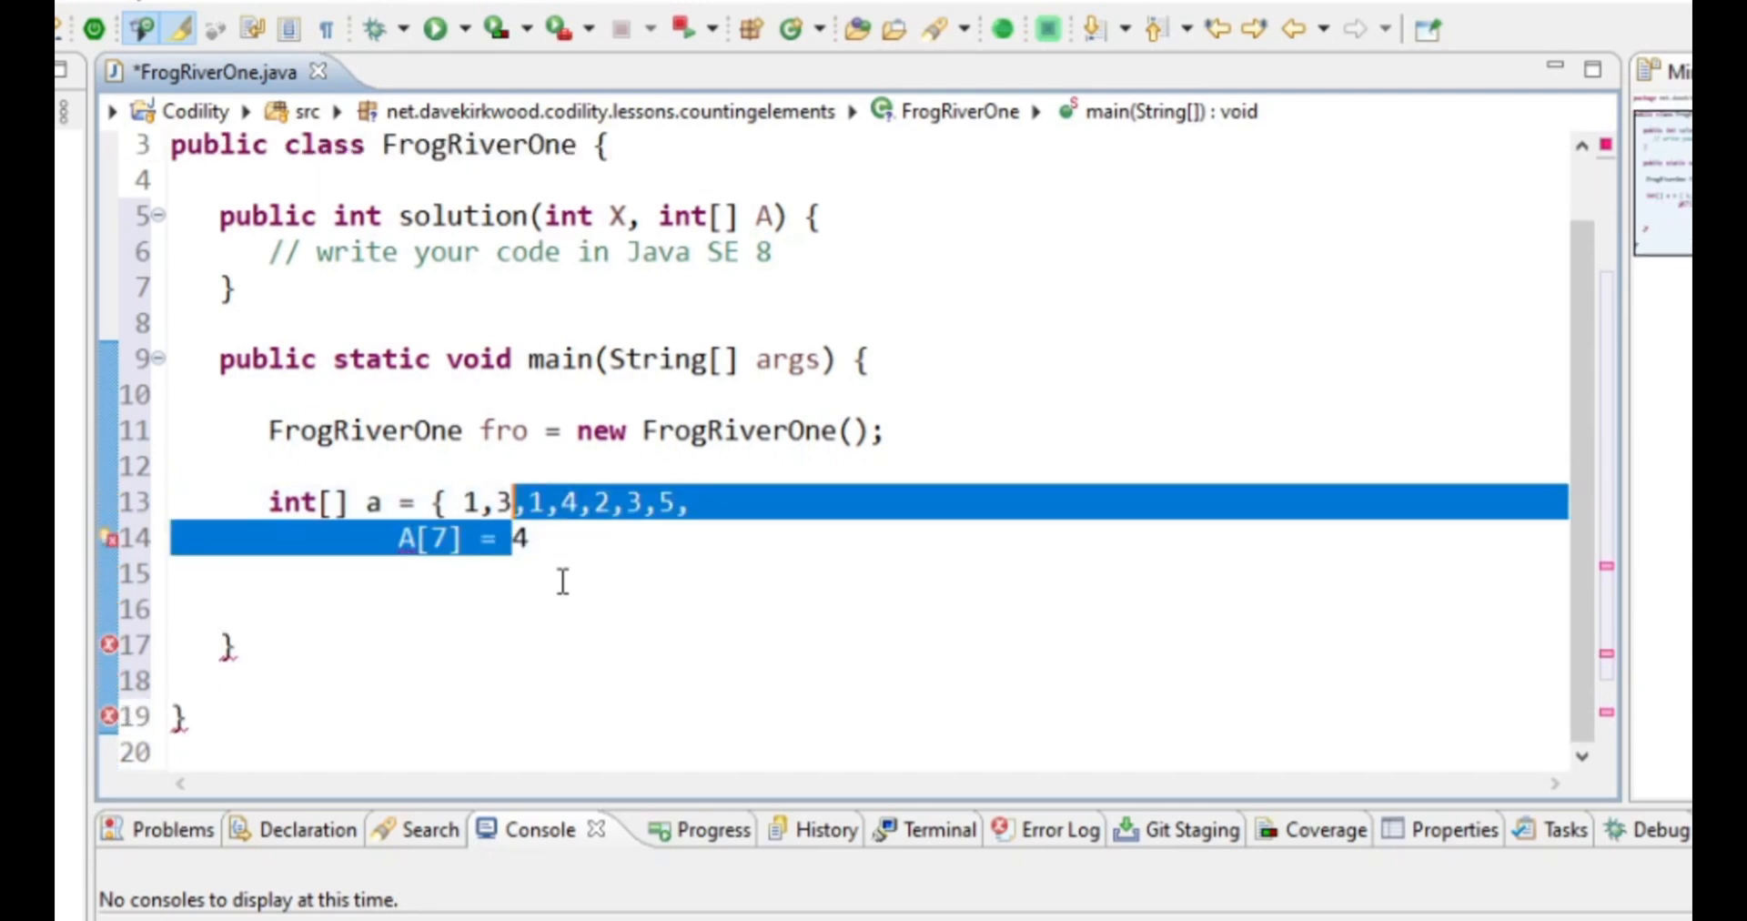
key(Delete)
key(End)
text(};)
Add a println of fro.solution(...) above the array via content assist, clearing the placeholder argument.
key(Home)
key(Return)
key(Return)
key(Up)
key(Up)
text(System.out.println(fro.so)
key(Return)
text(5)
key(Tab)
key(BackSpace)
key(Down)
Move the array literal into the call as solution(5, new int[]{1,3,1,4,2,3,5,4}) and remove leftover lines.
key(Down)
key(End)
key(Left)
key(shift+ctrl+Left)
key(ctrl+x)
key(Up)
key(Up)
key(End)
key(Left)
key(Left)
key(Left)
key(ctrl+v)
key(Down)
key(Home)
key(shift+Down)
key(shift+Down)
key(Delete)
key(Up)
key(End)
text(;)
key(Down)
Save FrogRiverOne.java and return the caret to the solution method body.
click(835, 537)
text(new int[])
key(Down)
key(ctrl+s)
click(533, 395)
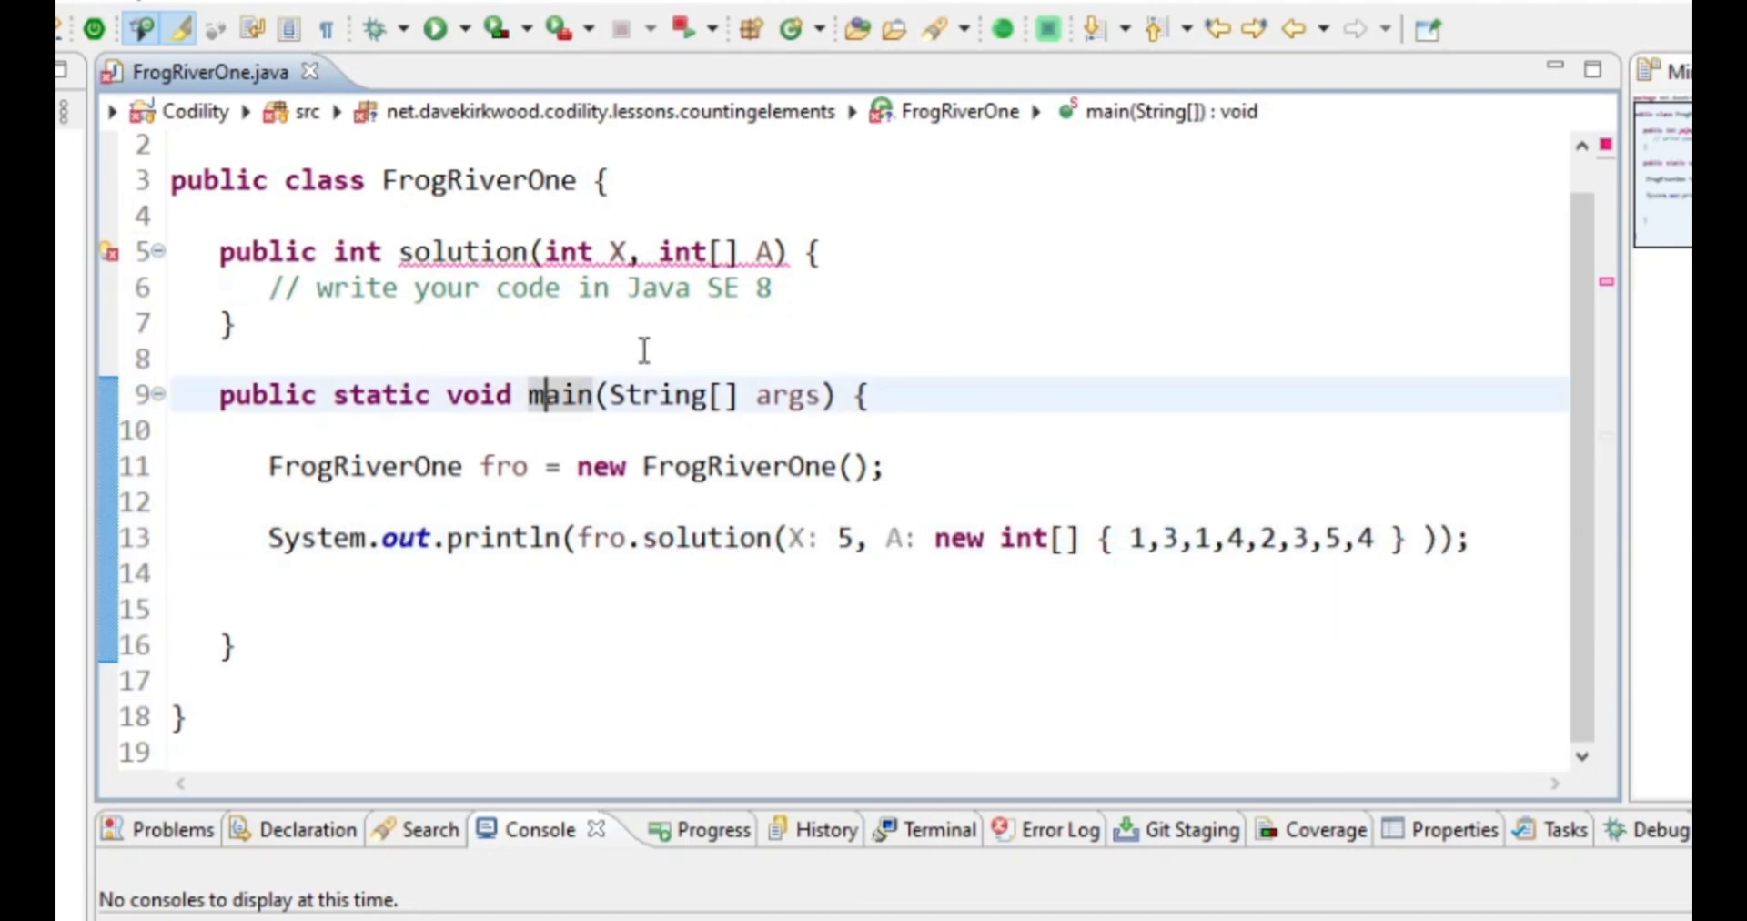
click(642, 351)
click(867, 278)
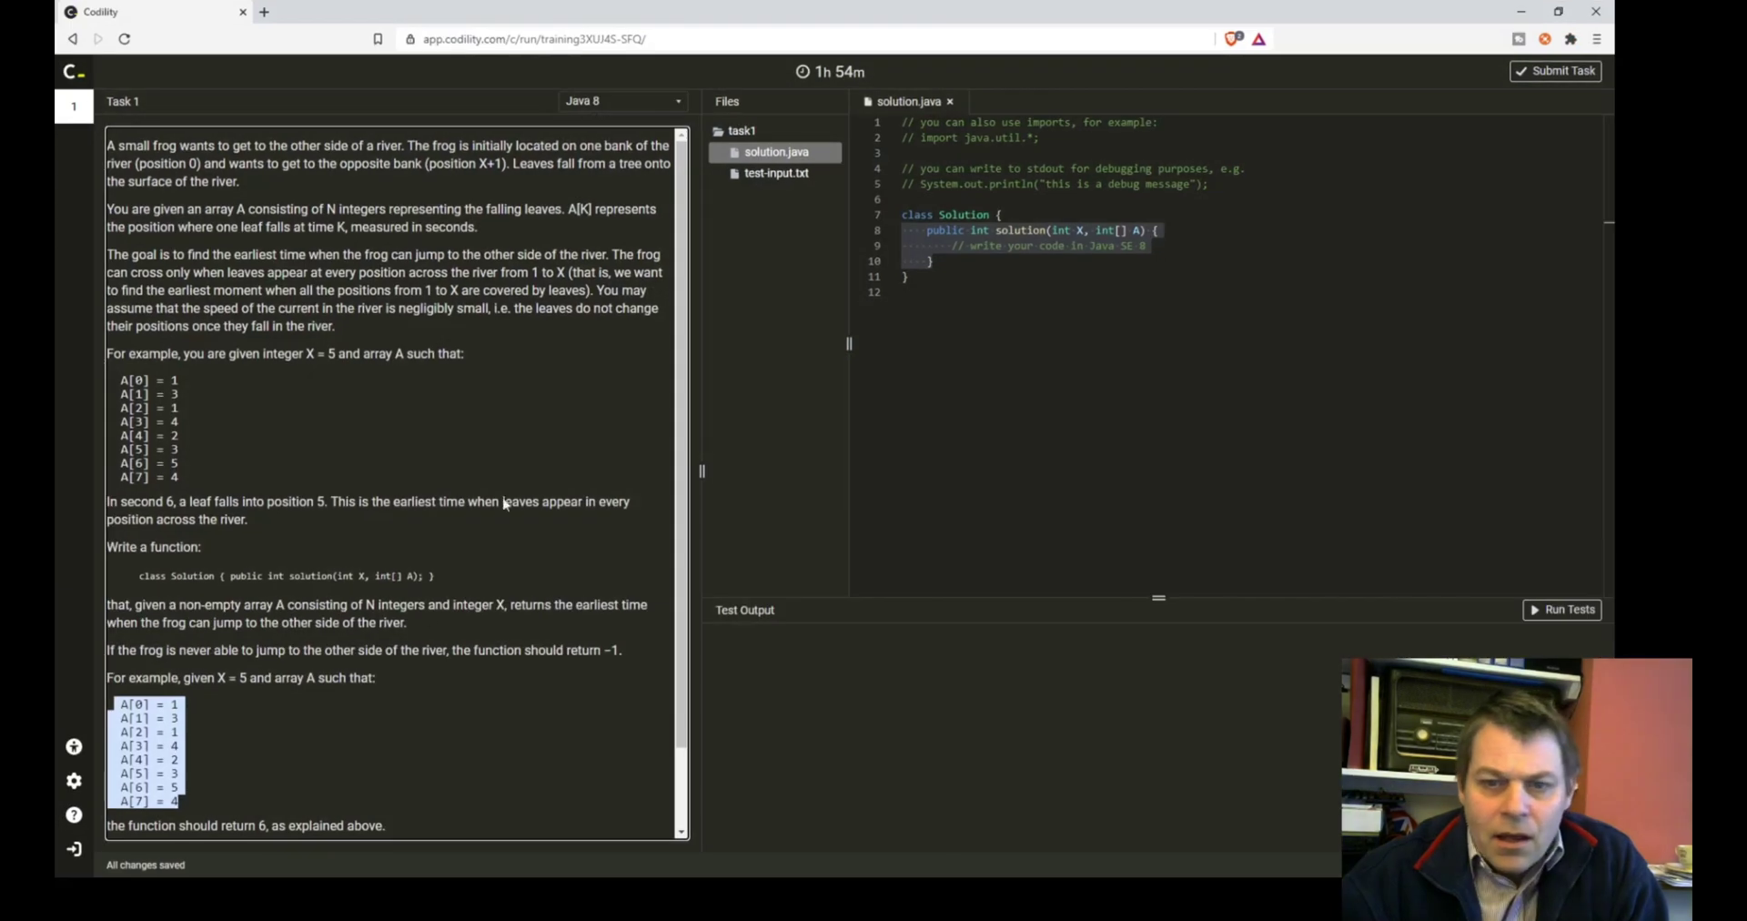
click(370, 714)
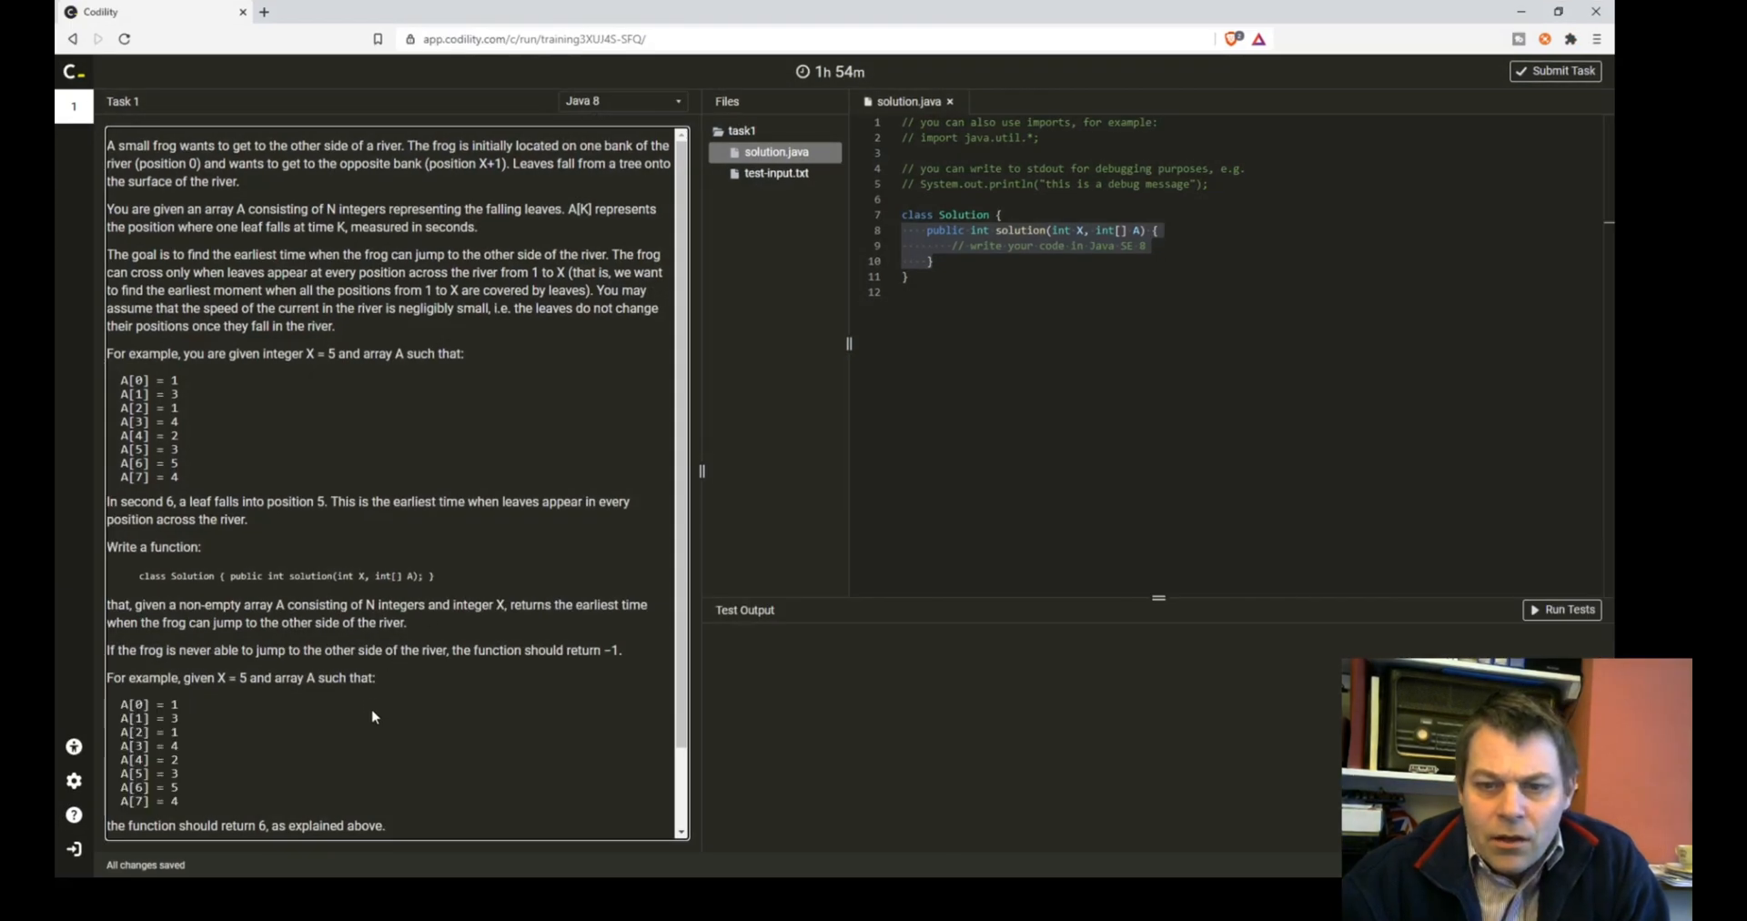
scroll(369, 714, down, 1)
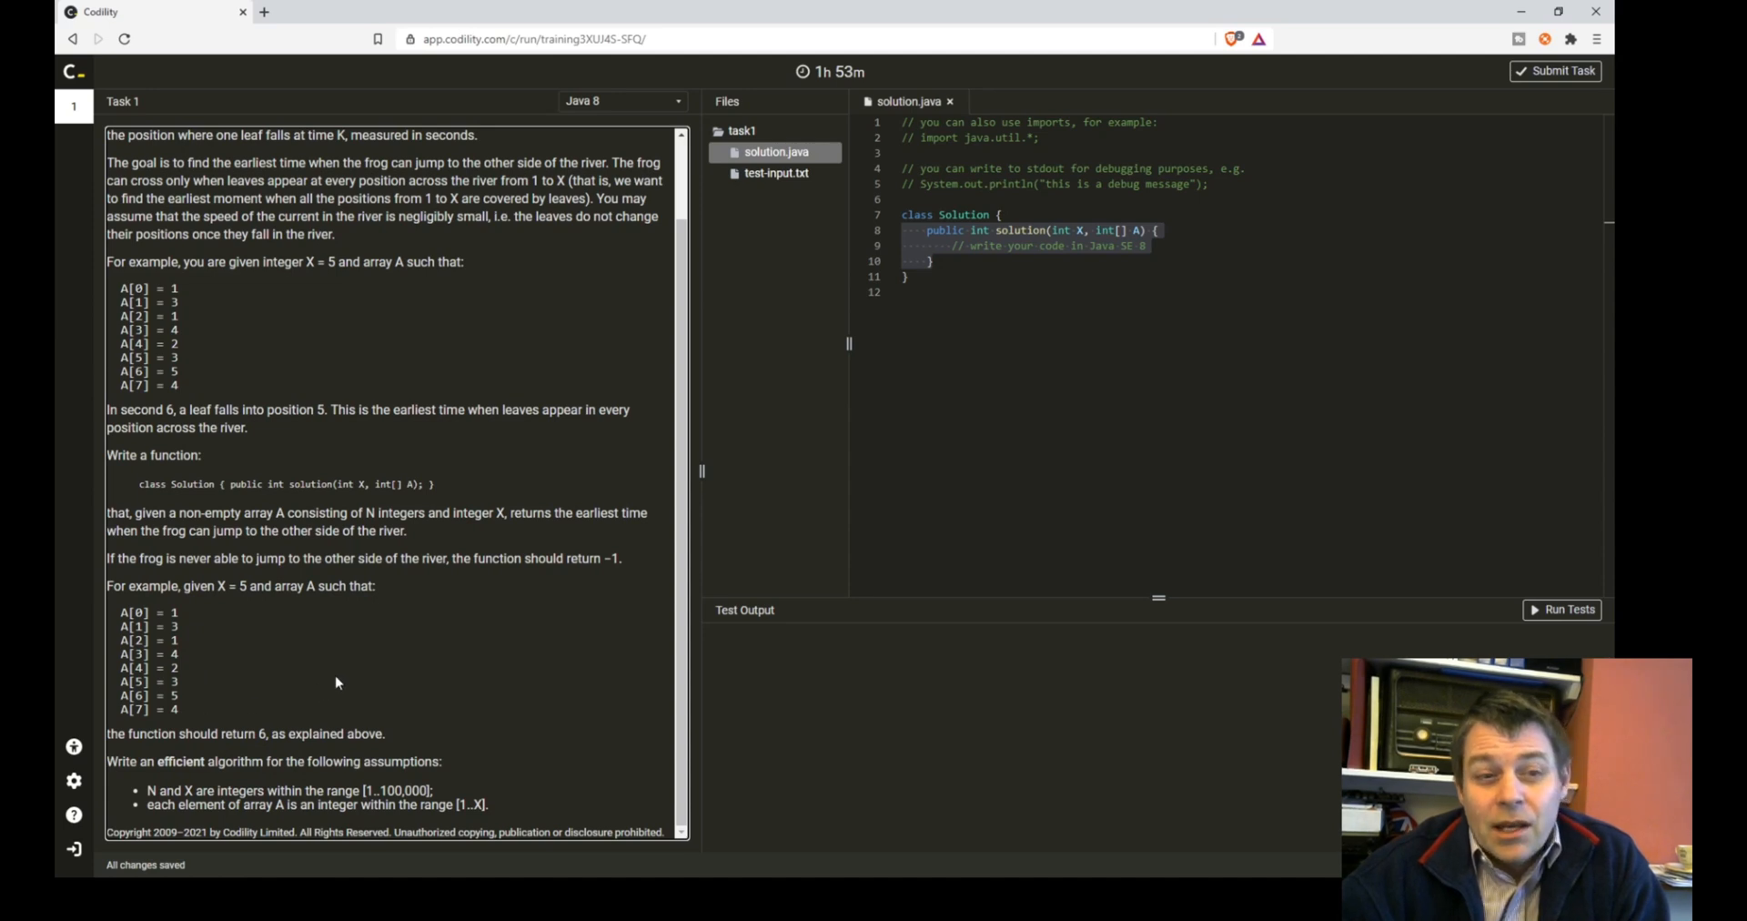
Return to FrogRiverOne.java and delete the placeholder comment in solution().
click(1521, 19)
click(384, 497)
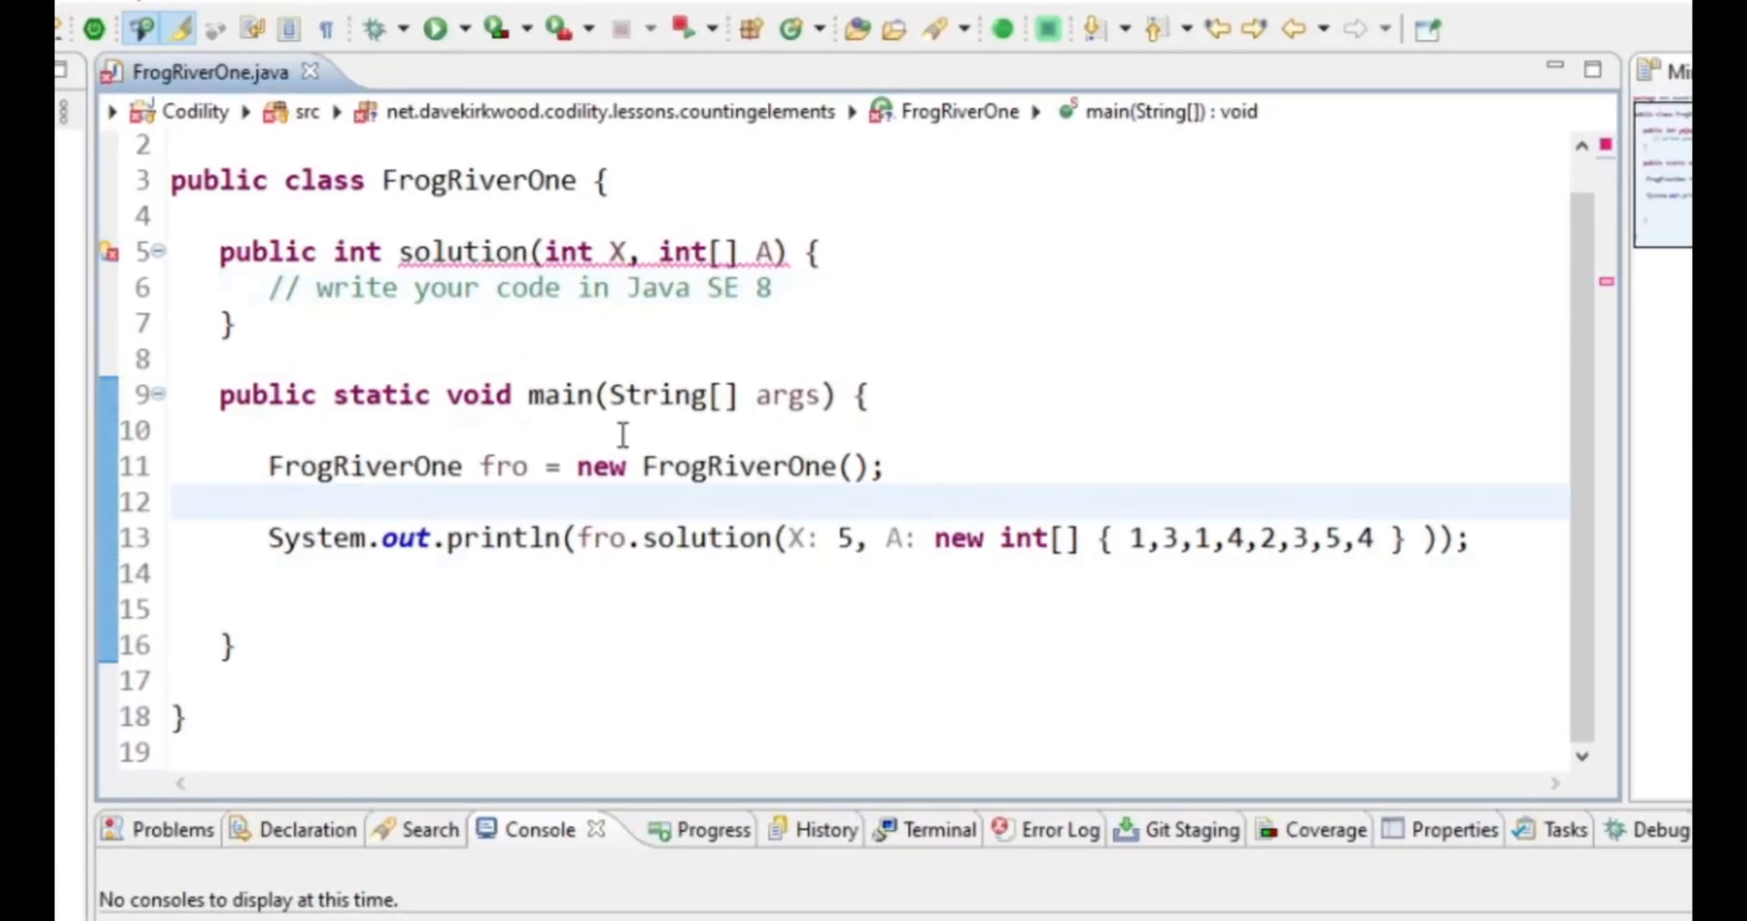
key(Up)
key(Up)
key(Up)
key(Up)
key(Down)
key(Down)
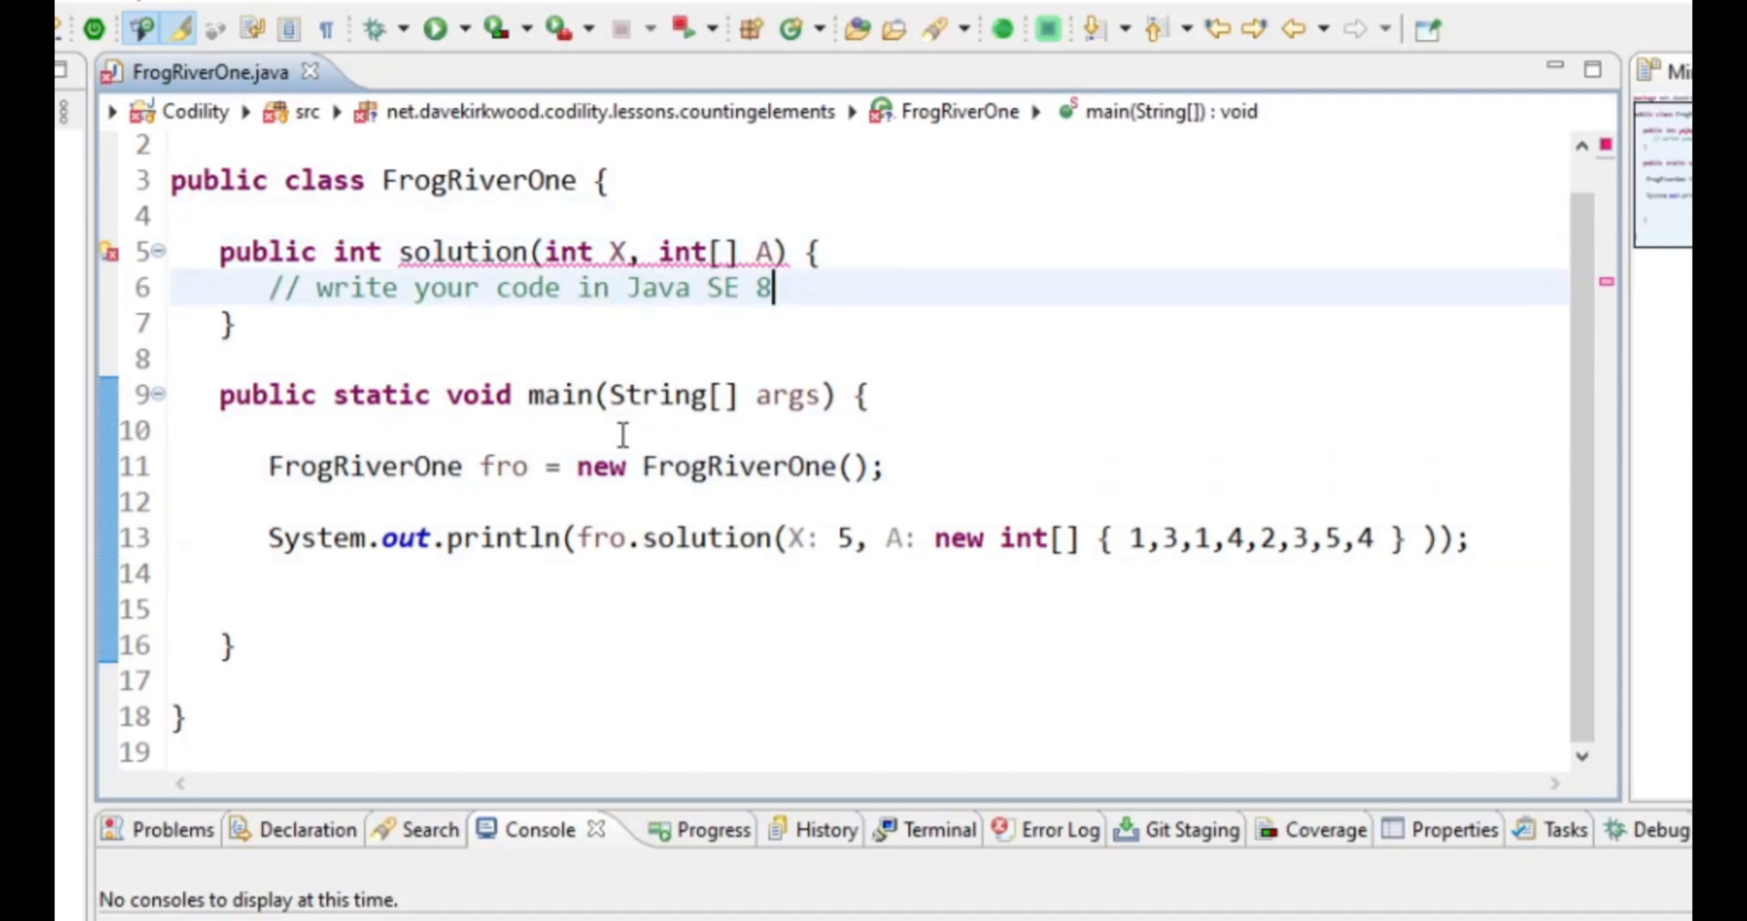
key(Right)
key(Right)
key(Right)
key(shift+End)
key(BackSpace)
key(BackSpace)
key(BackSpace)
key(BackSpace)
text(Ha)
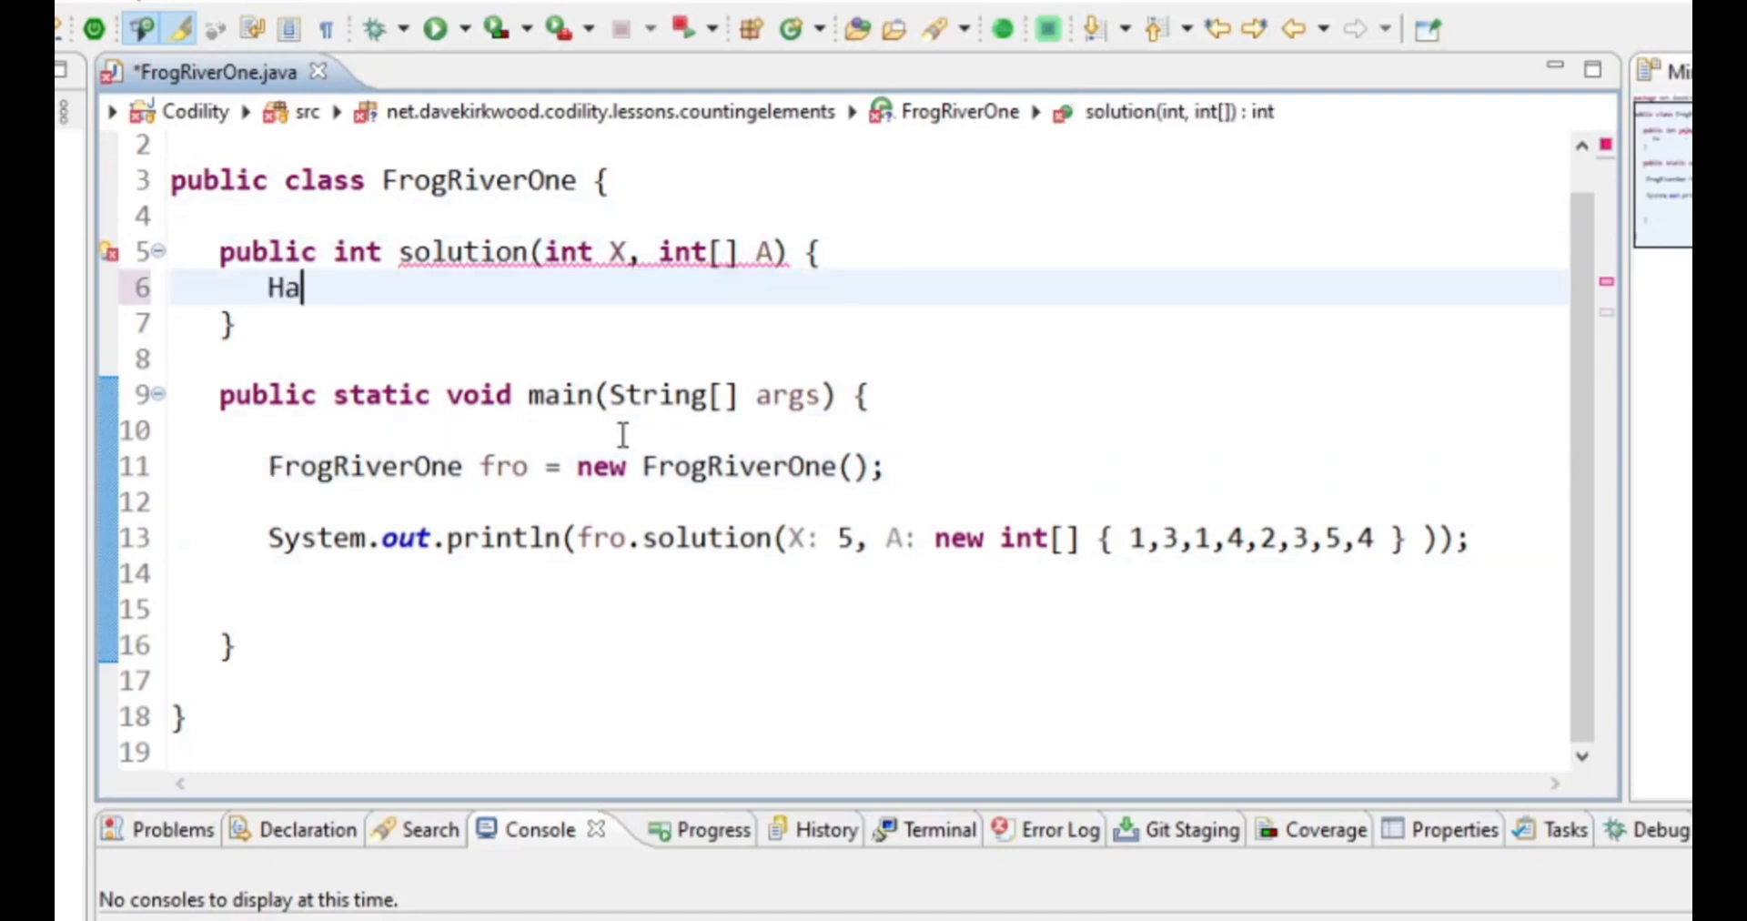
text(shs)
Declare HashSet<Integer> hs via content assist, importing java.util.HashSet.
key(ctrl+space)
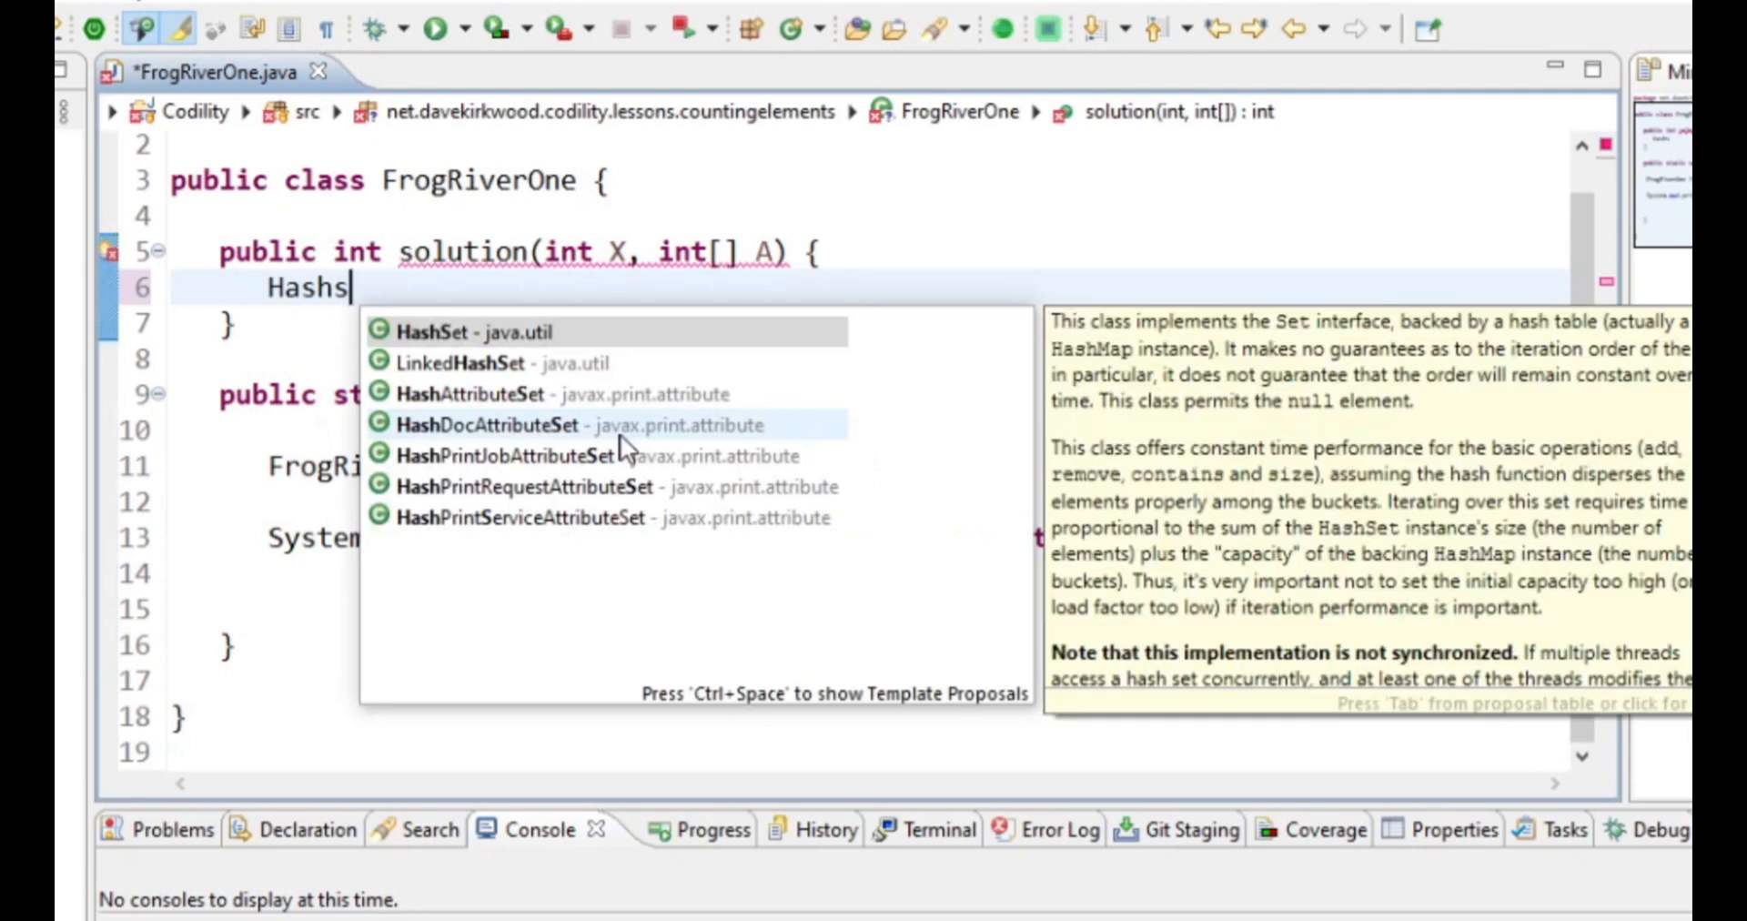
key(Return)
key(BackSpace)
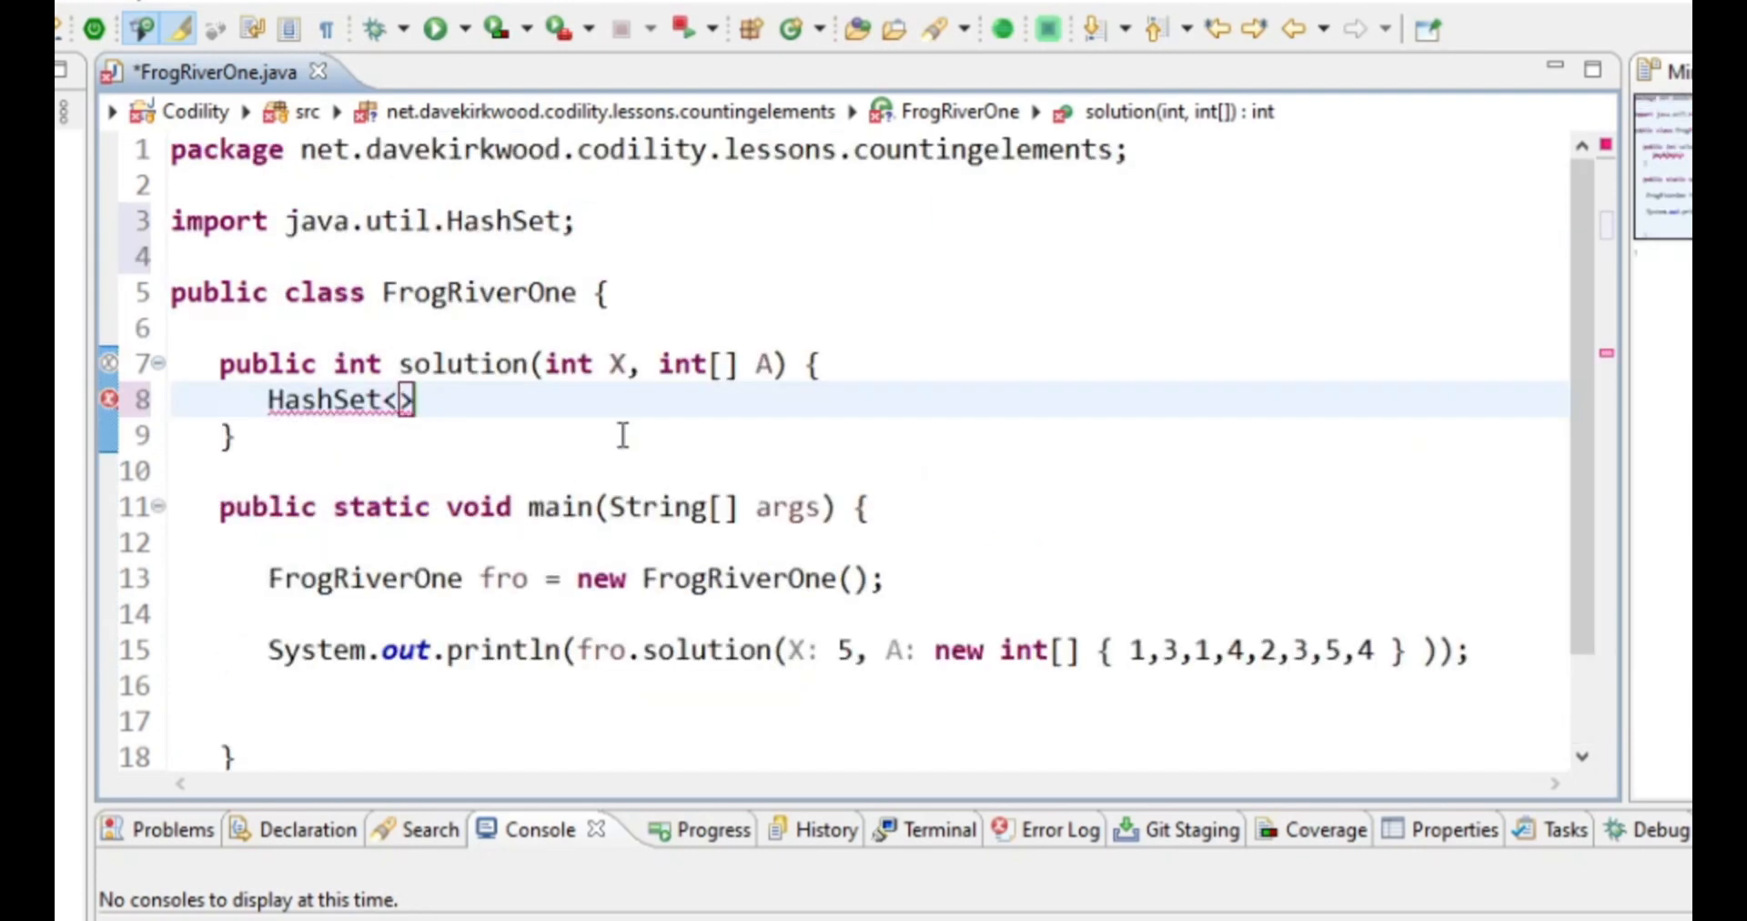
text(Integer> )
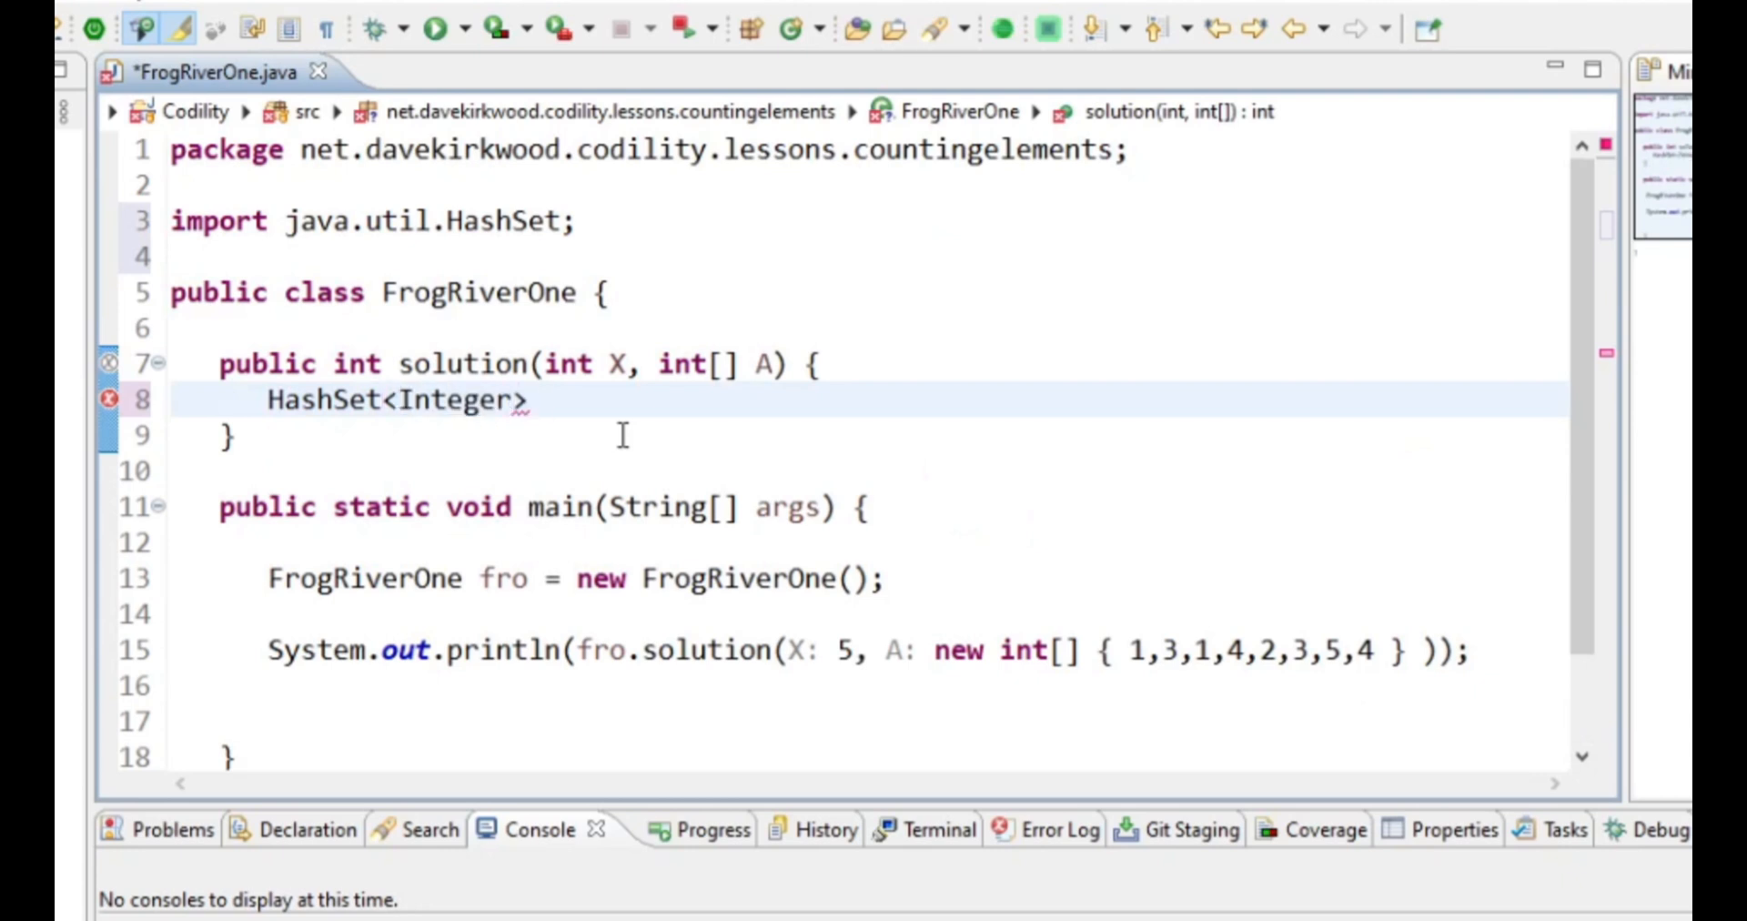
text(hs = new HJas)
key(BackSpace)
key(BackSpace)
key(BackSpace)
text(ash)
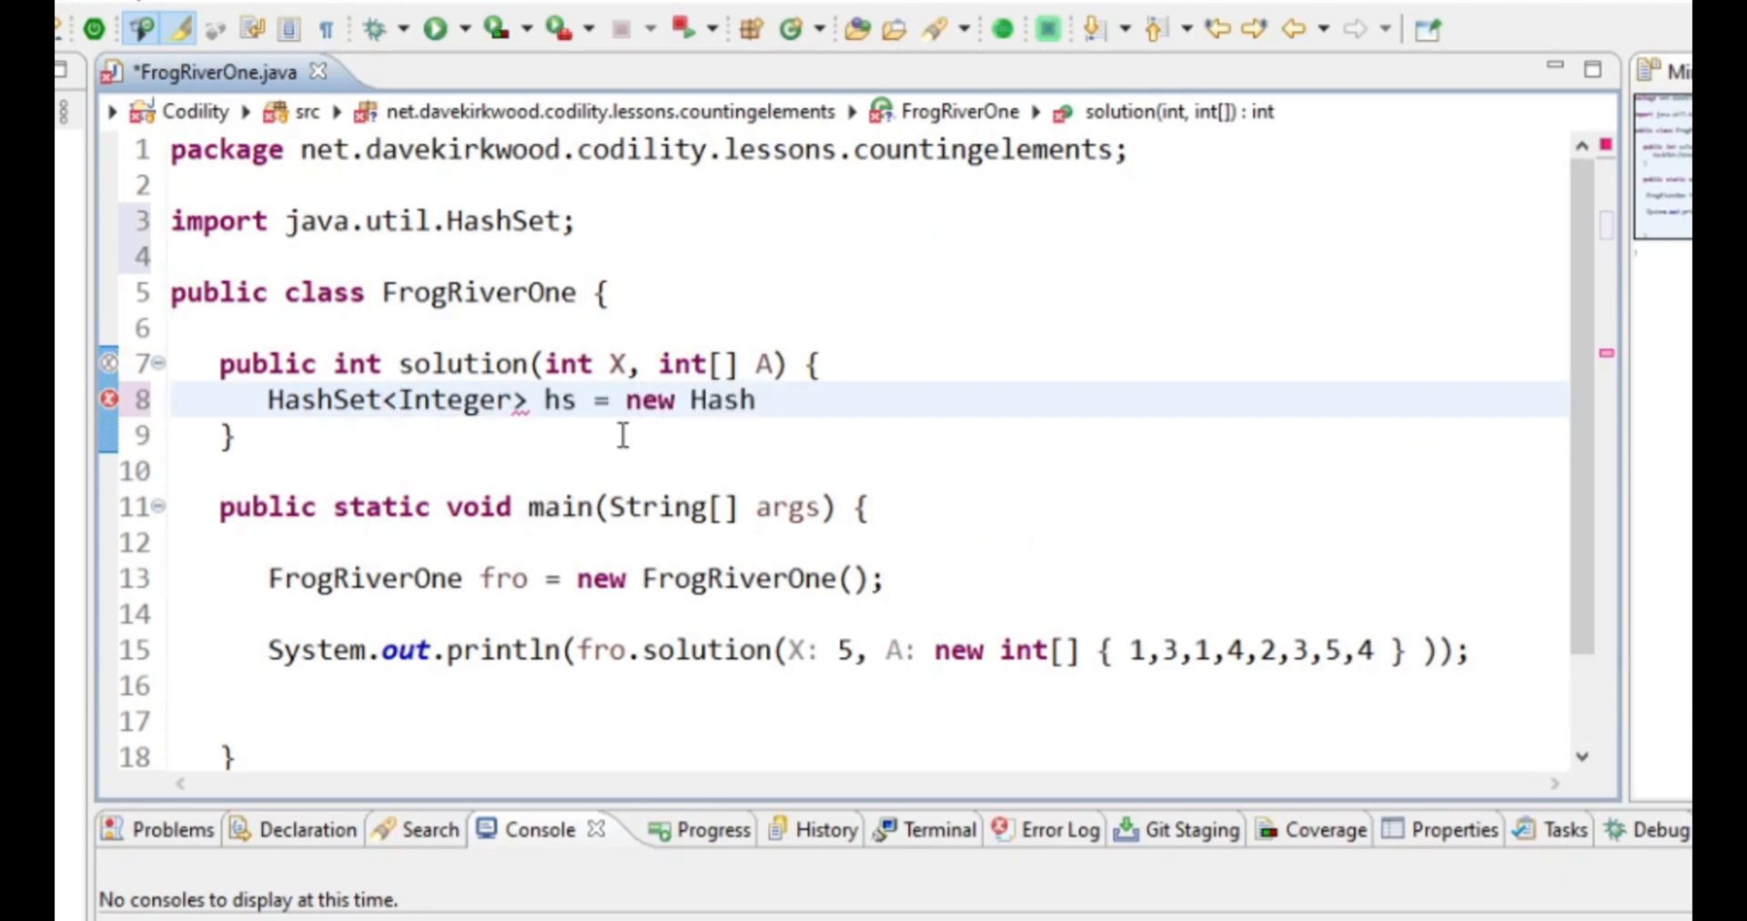
text(Set<>();)
key(Return)
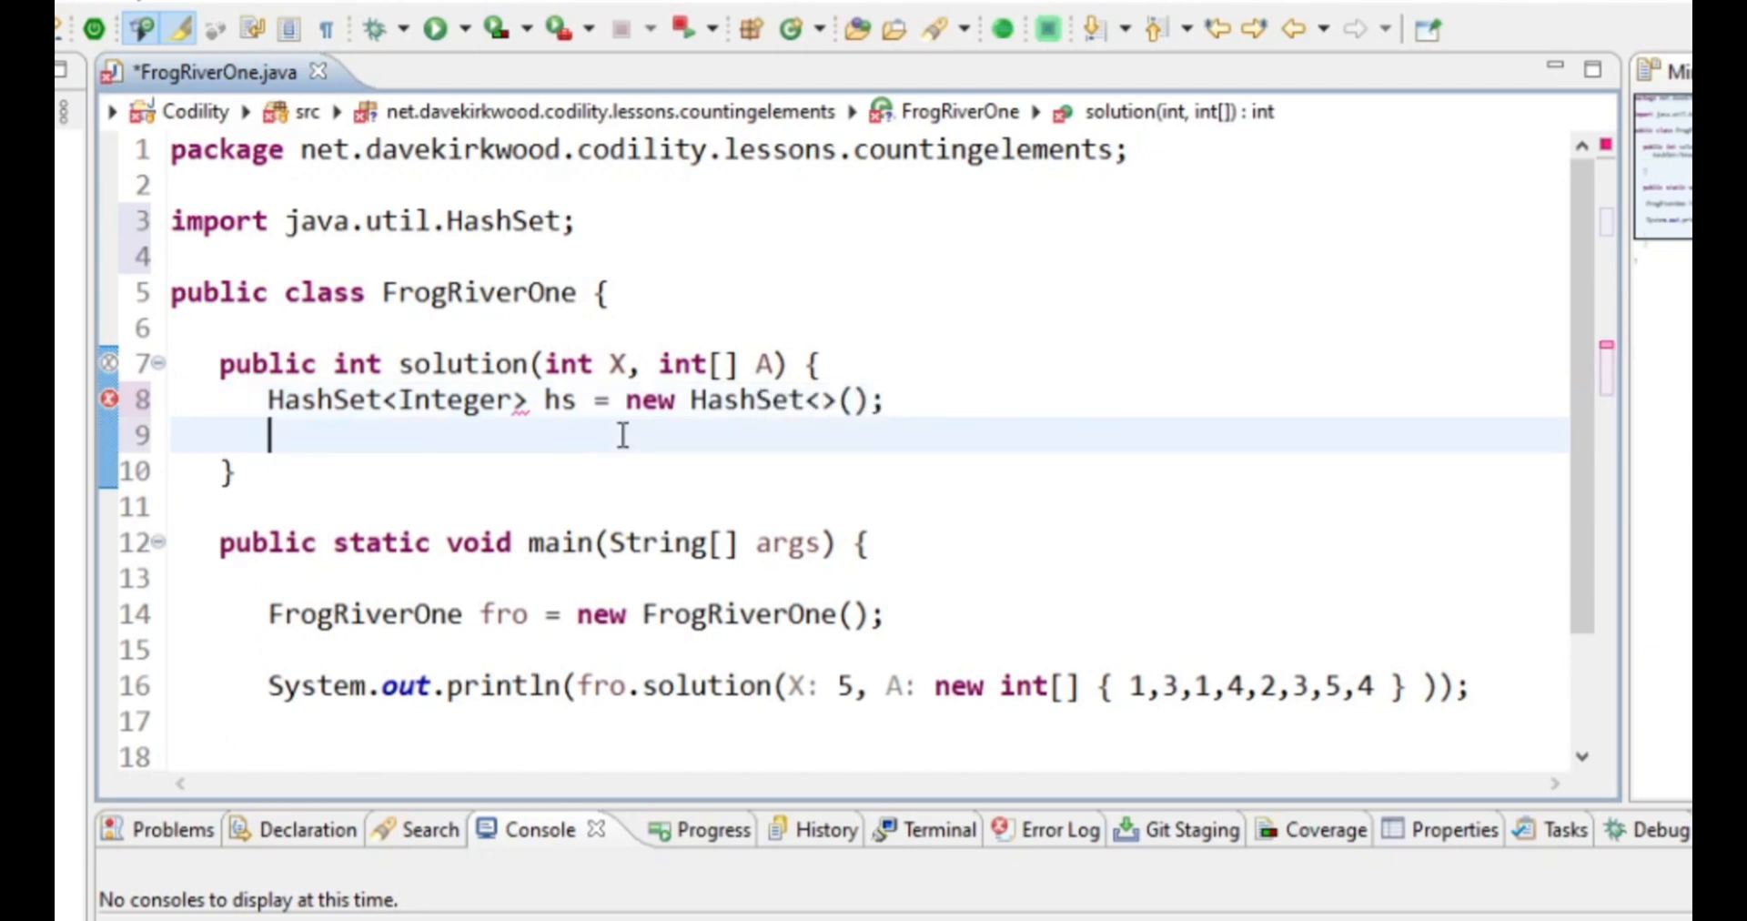
text(for(int i=1; i<=X; i++) {)
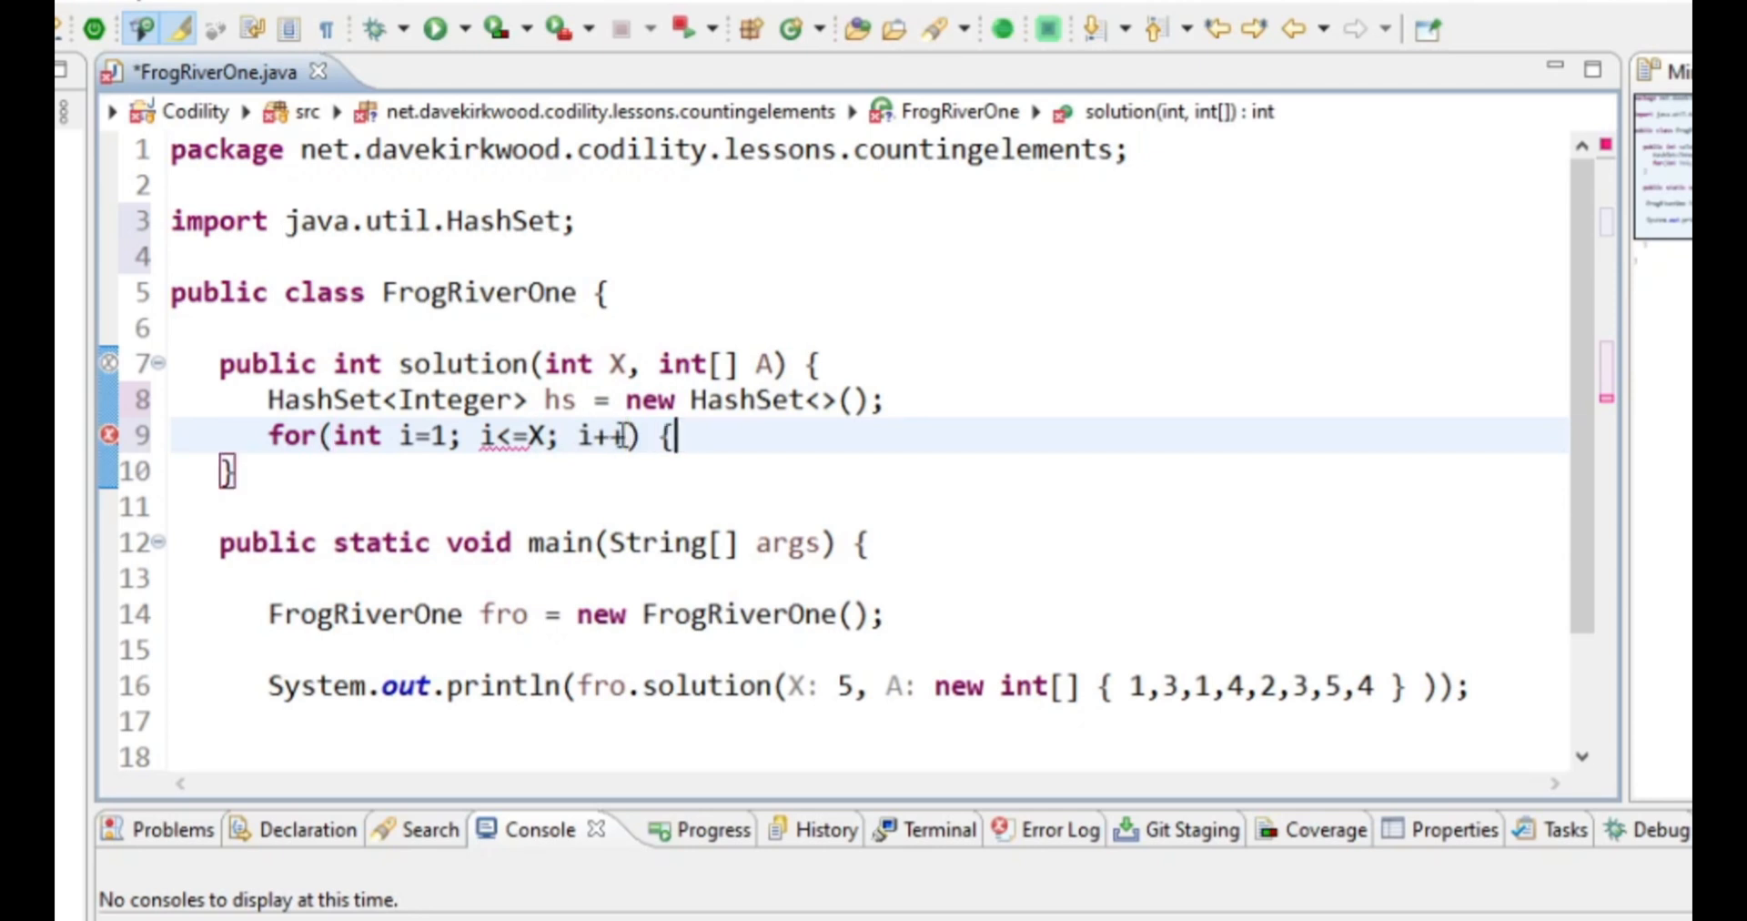
Add a for loop calling hs.add(i) for 1 through X, with blank lines around it.
key(Return)
text(hs.ad)
key(Return)
text(i))
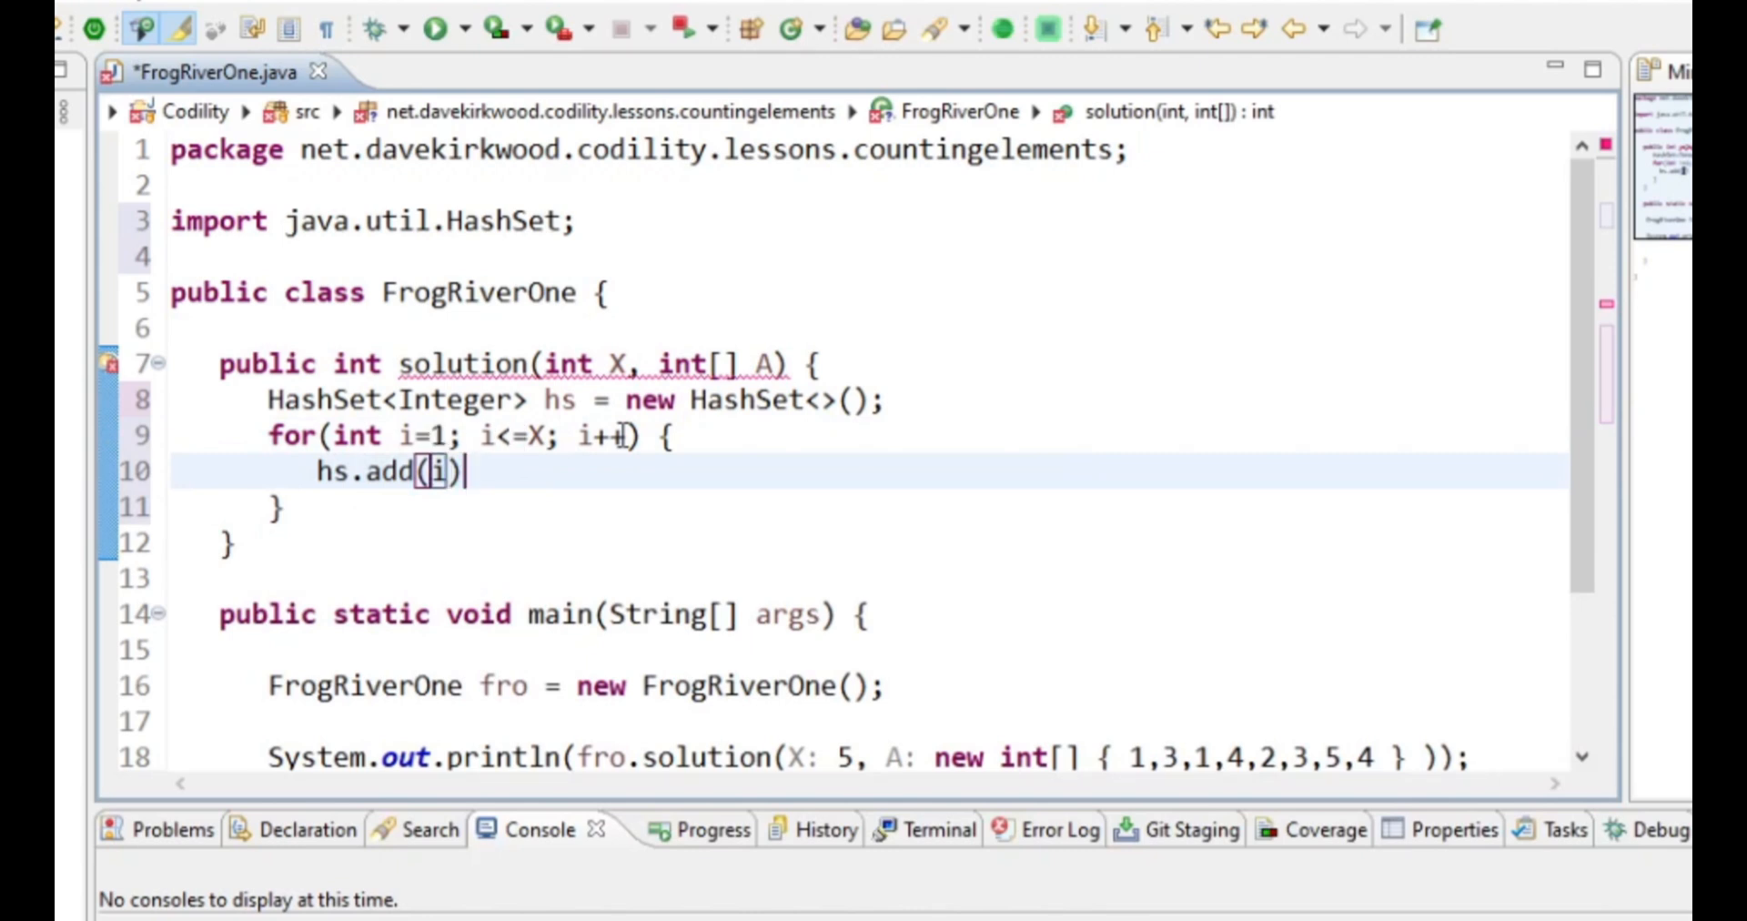
text(;)
key(Down)
key(Return)
key(Return)
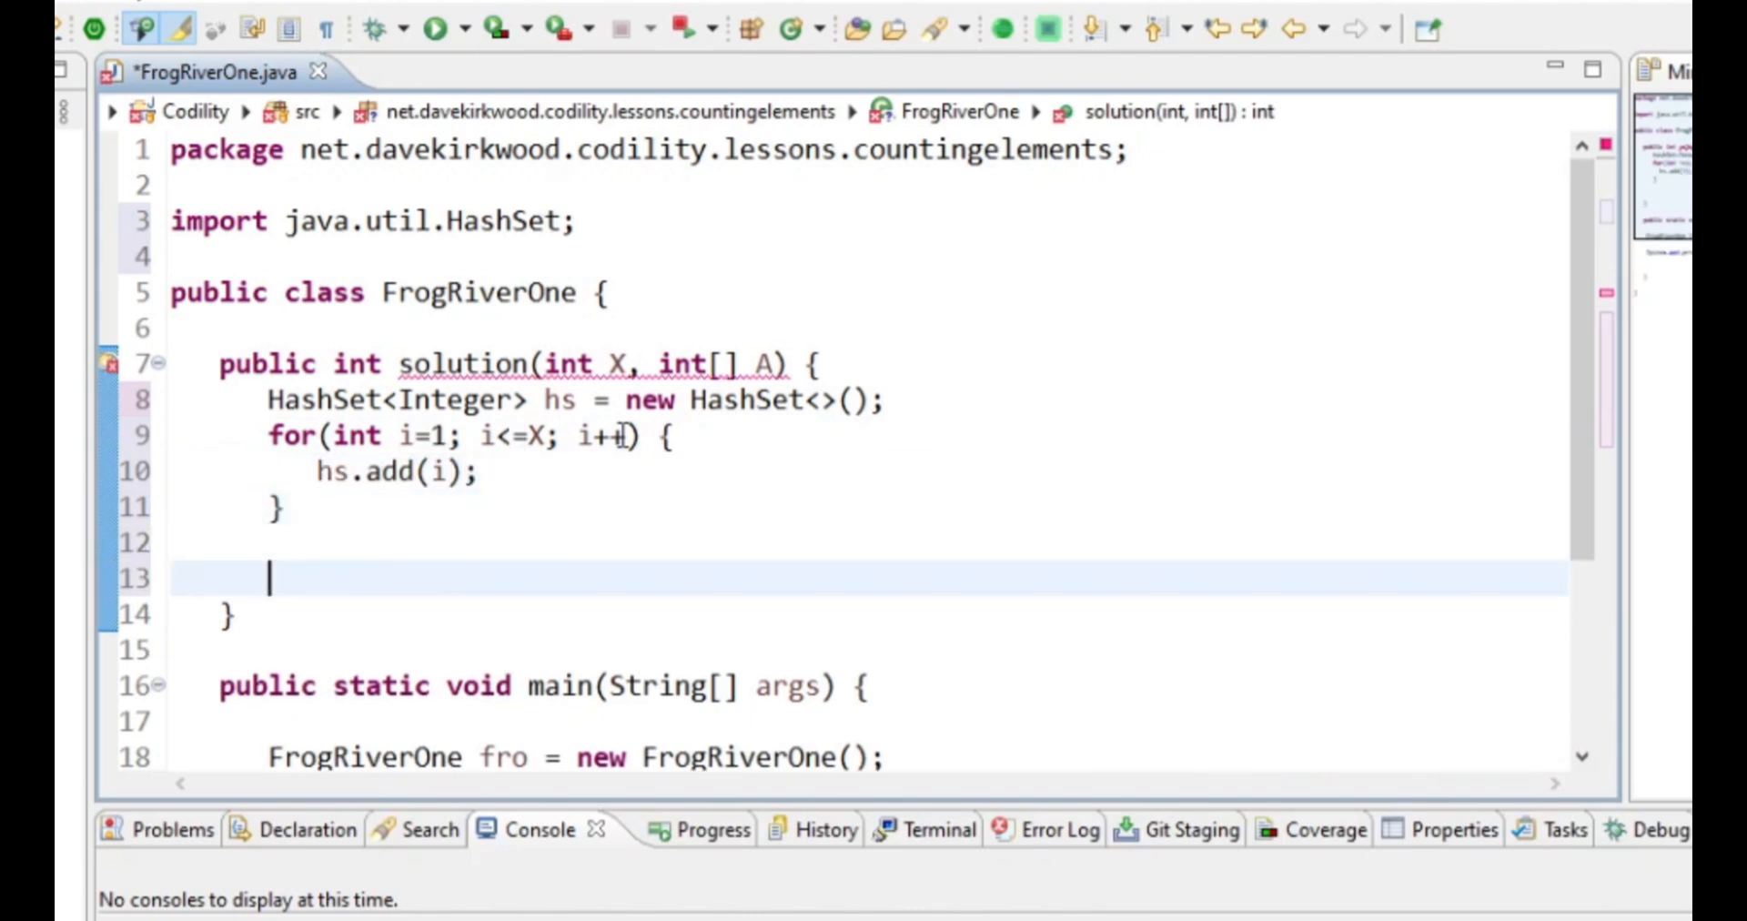
key(Up)
key(Up)
key(Up)
key(Up)
key(Return)
key(Down)
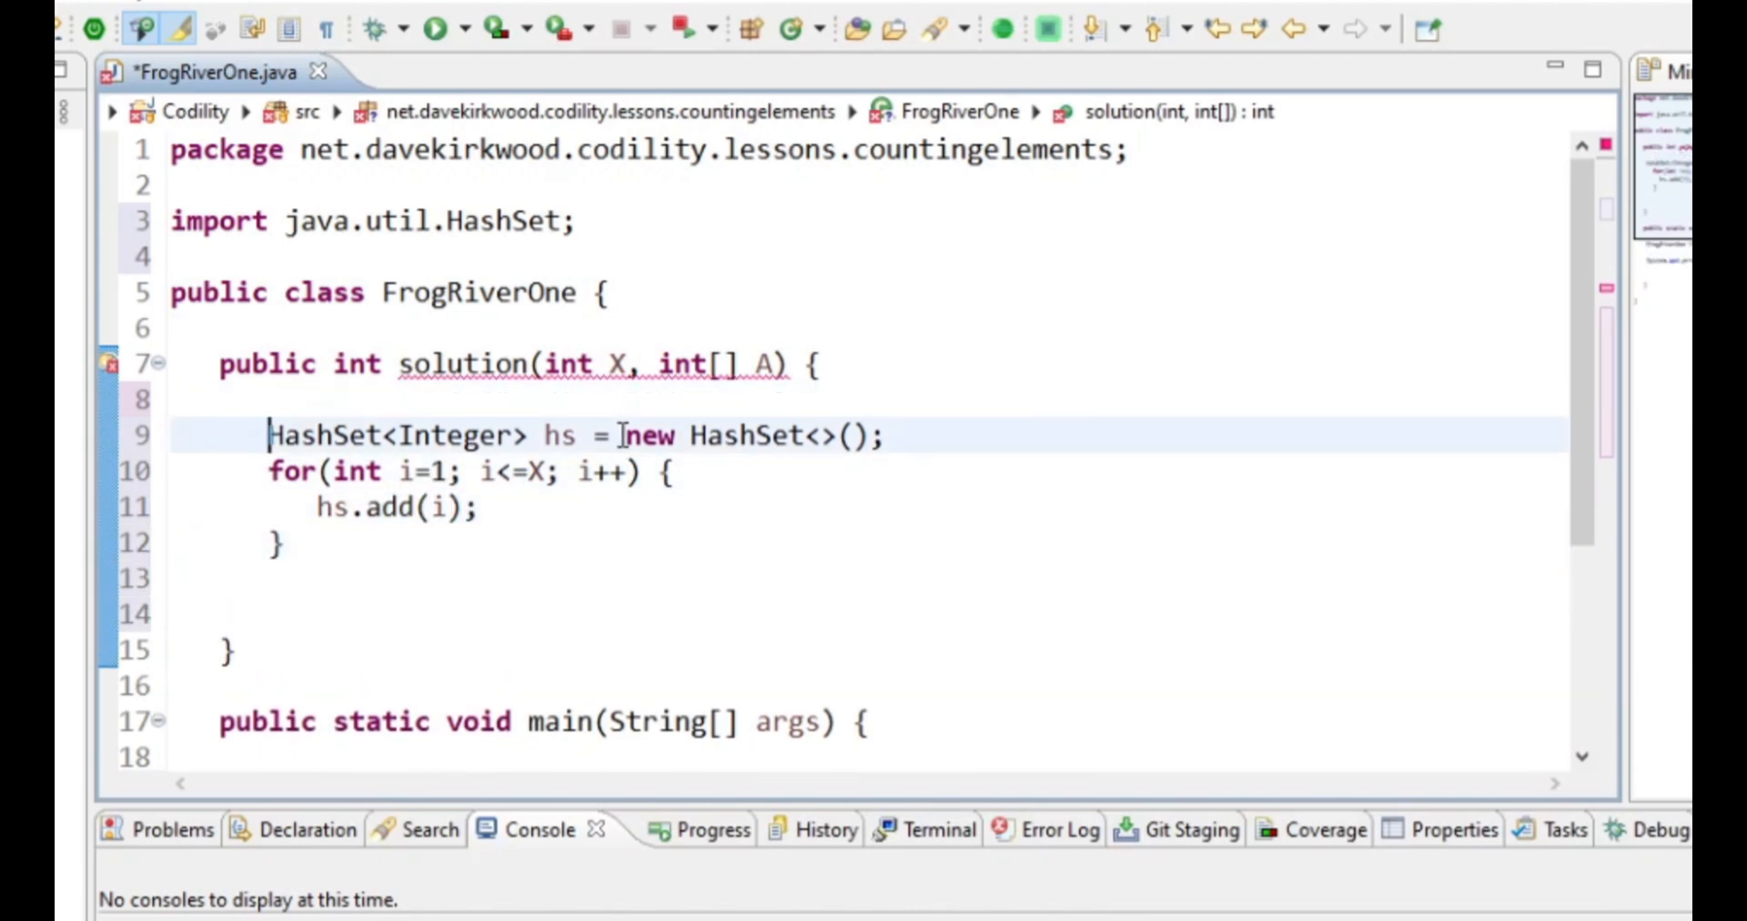
key(Down)
key(Down)
key(Down)
key(Down)
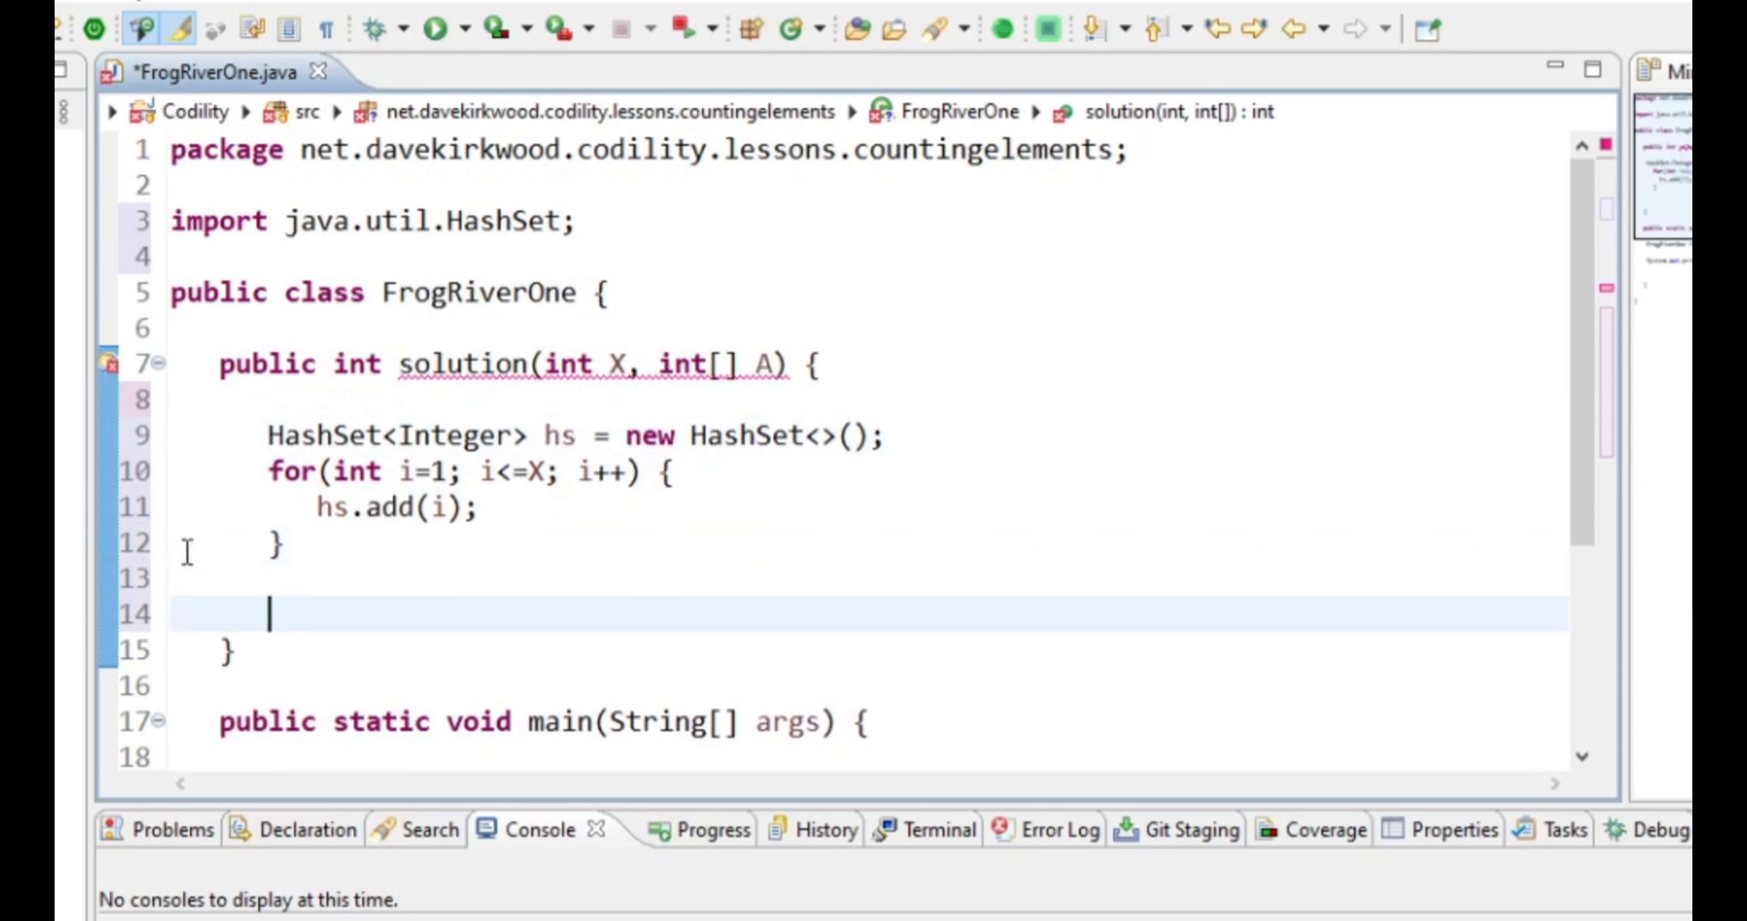
scroll(433, 481, down, 3)
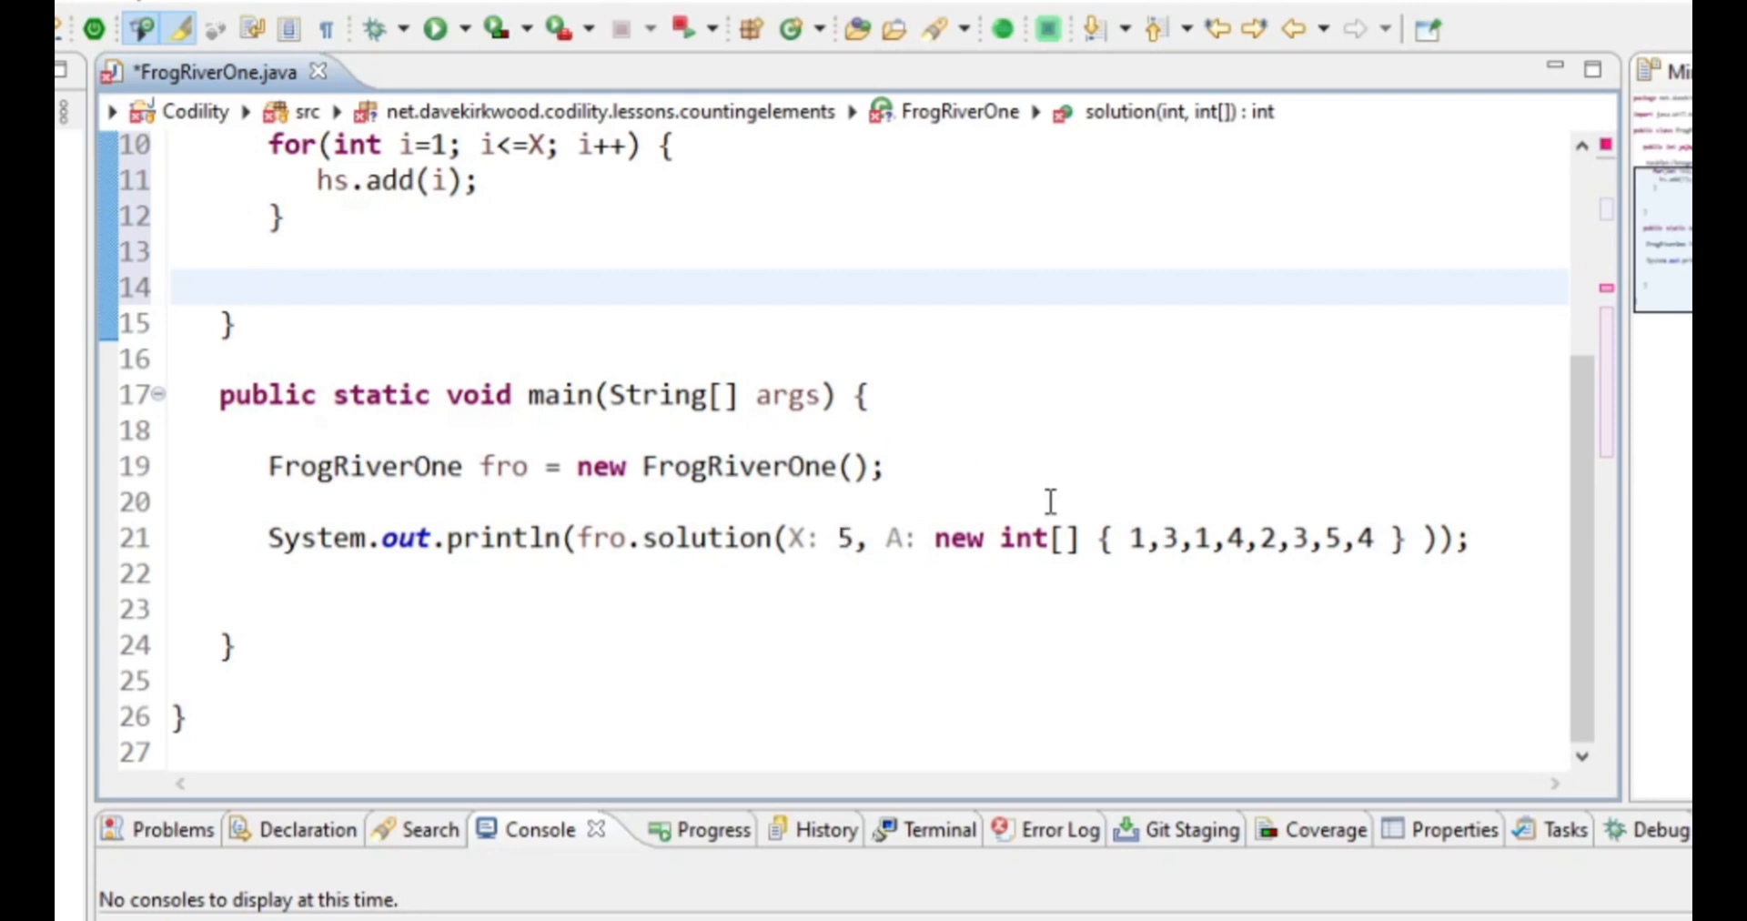
scroll(494, 273, up, 1)
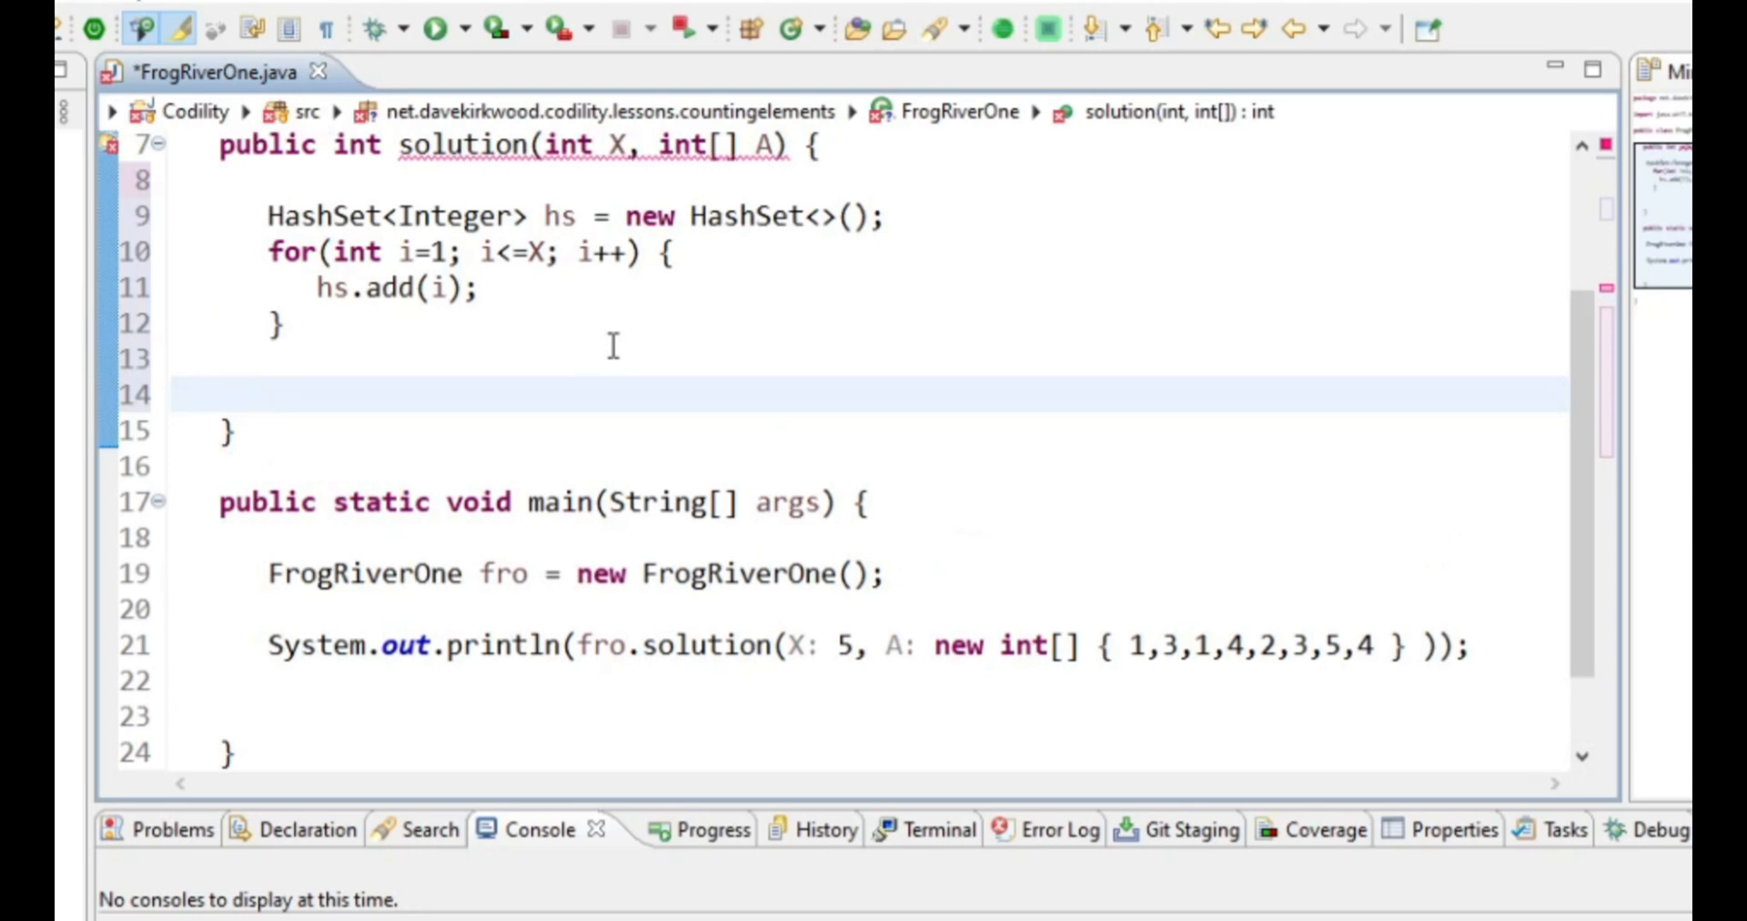
text(for(int i=0; i)
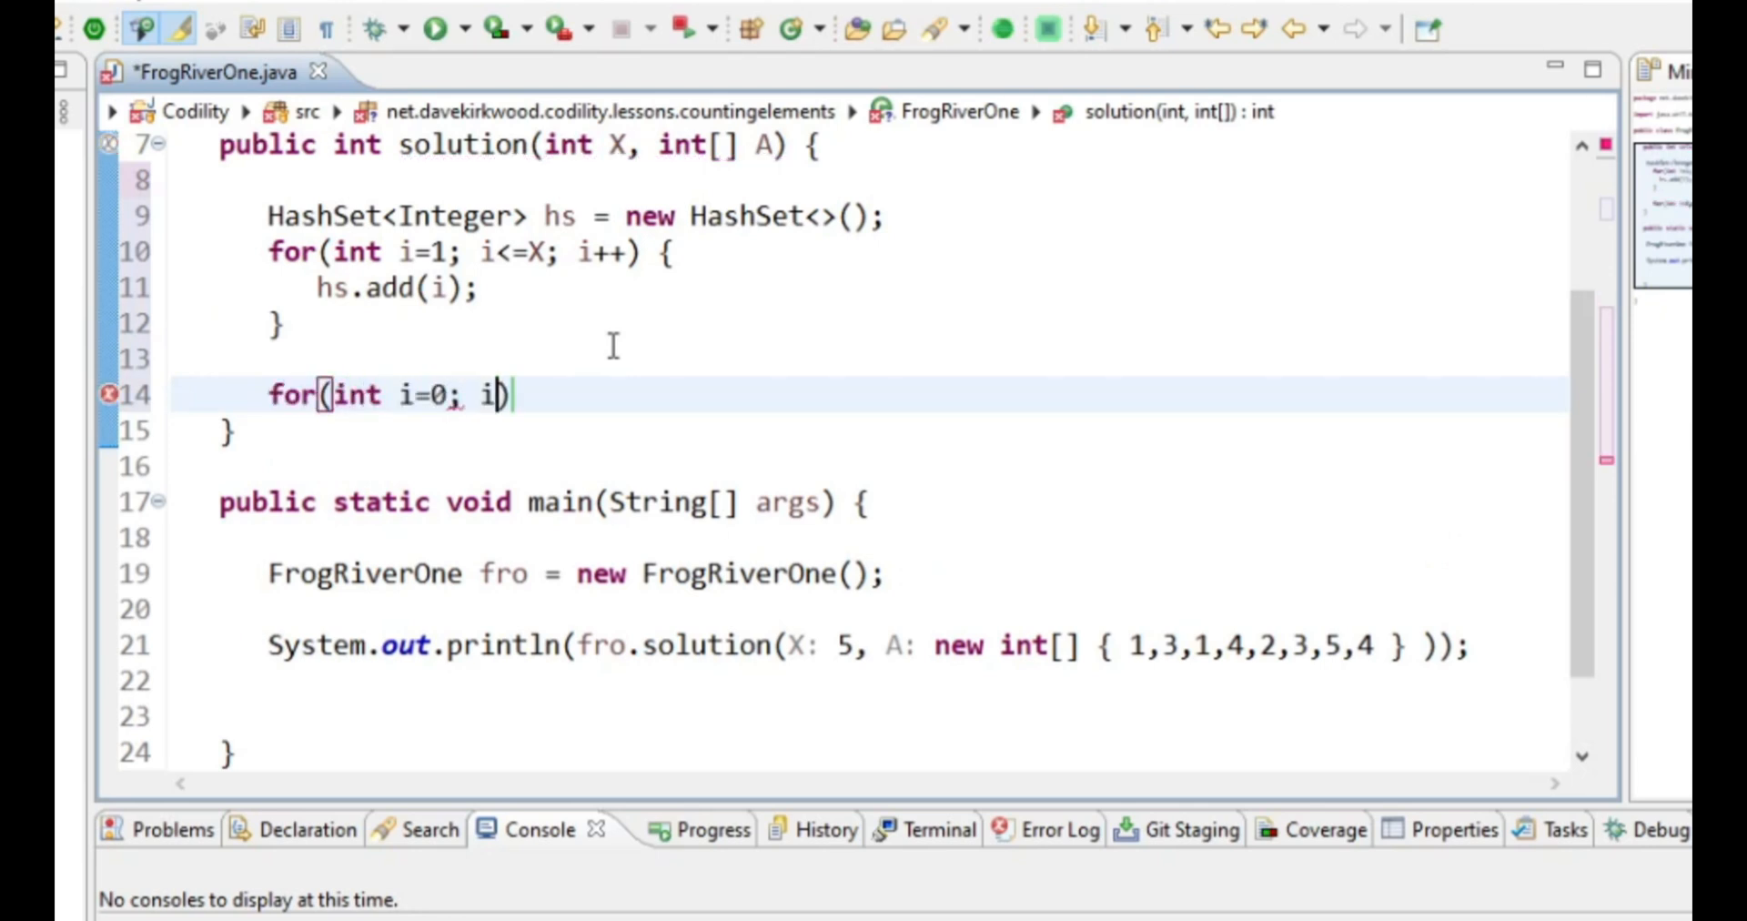
text(<A.length; i++) {)
Open the body of the second loop for(int i=0; i<A.length; i++) over array A.
key(Return)
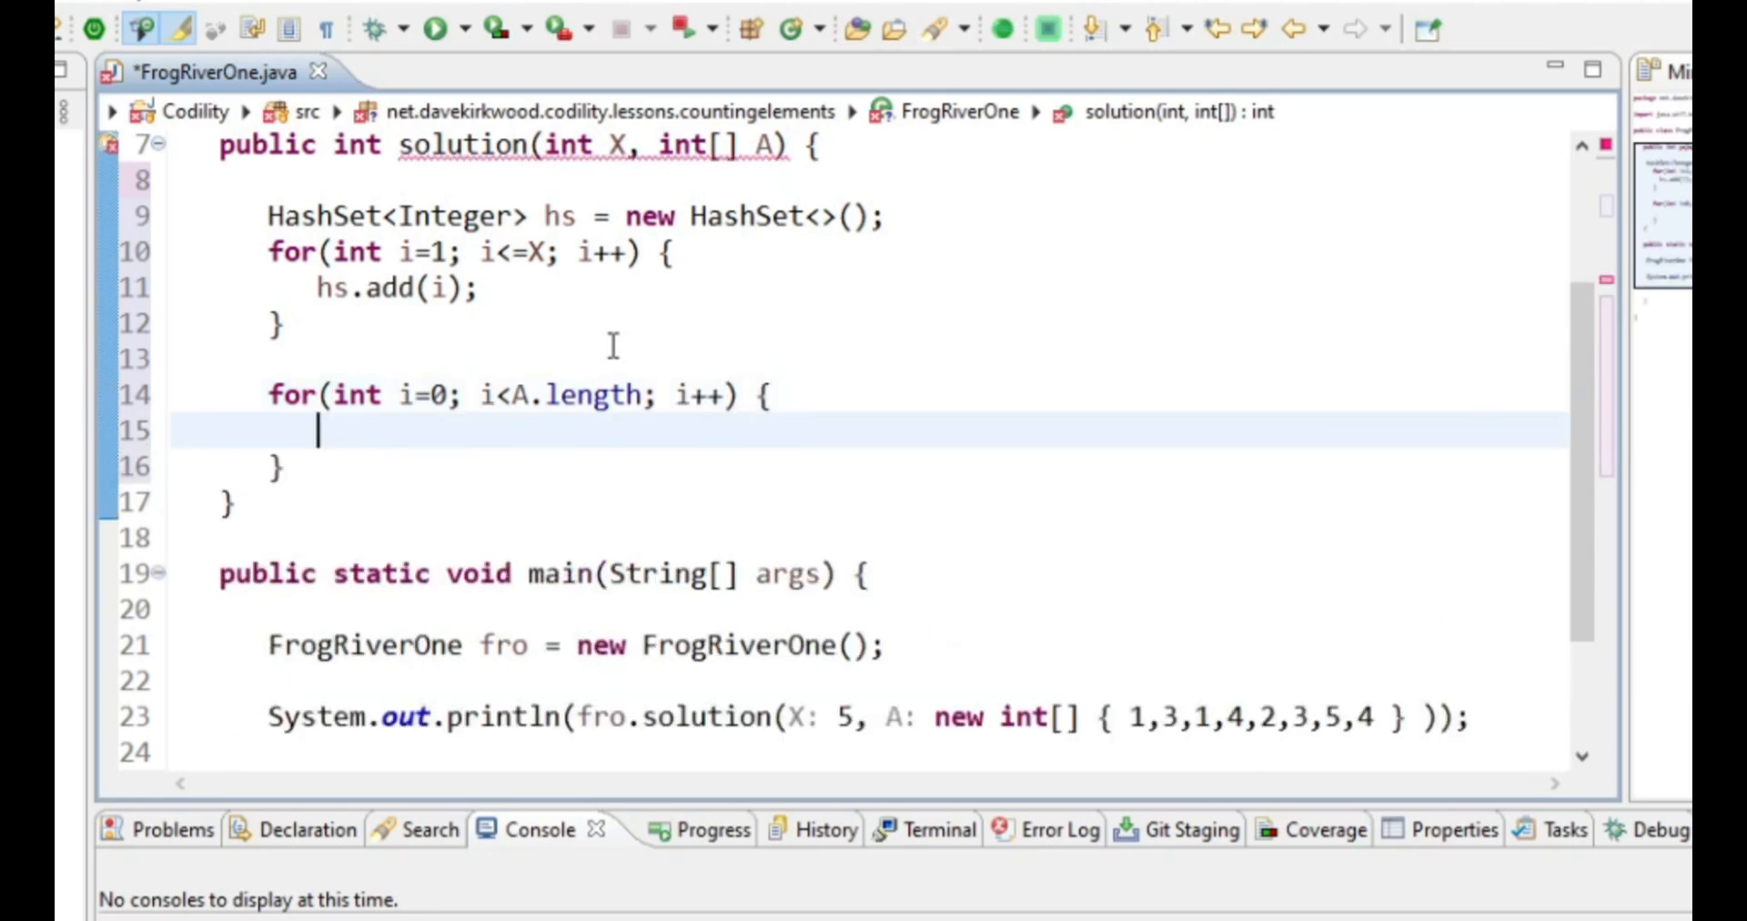
text(hs.re)
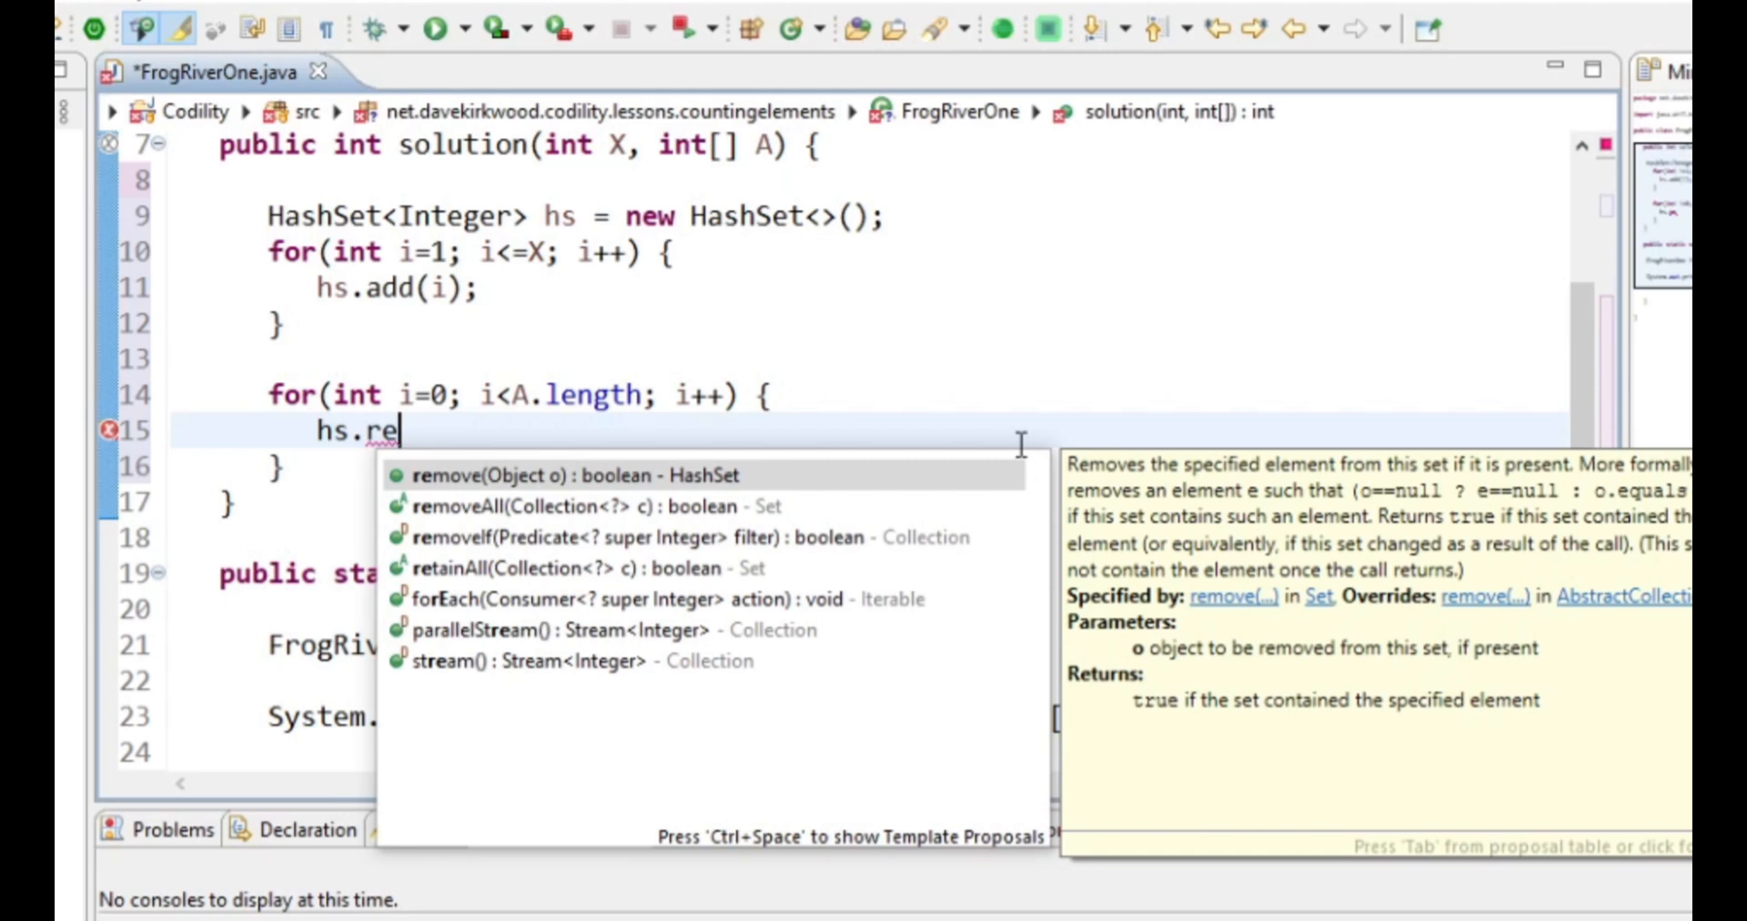
Complete the if(hs.remove(A[i])) check with its own block inside the loop.
key(Home)
text(if()
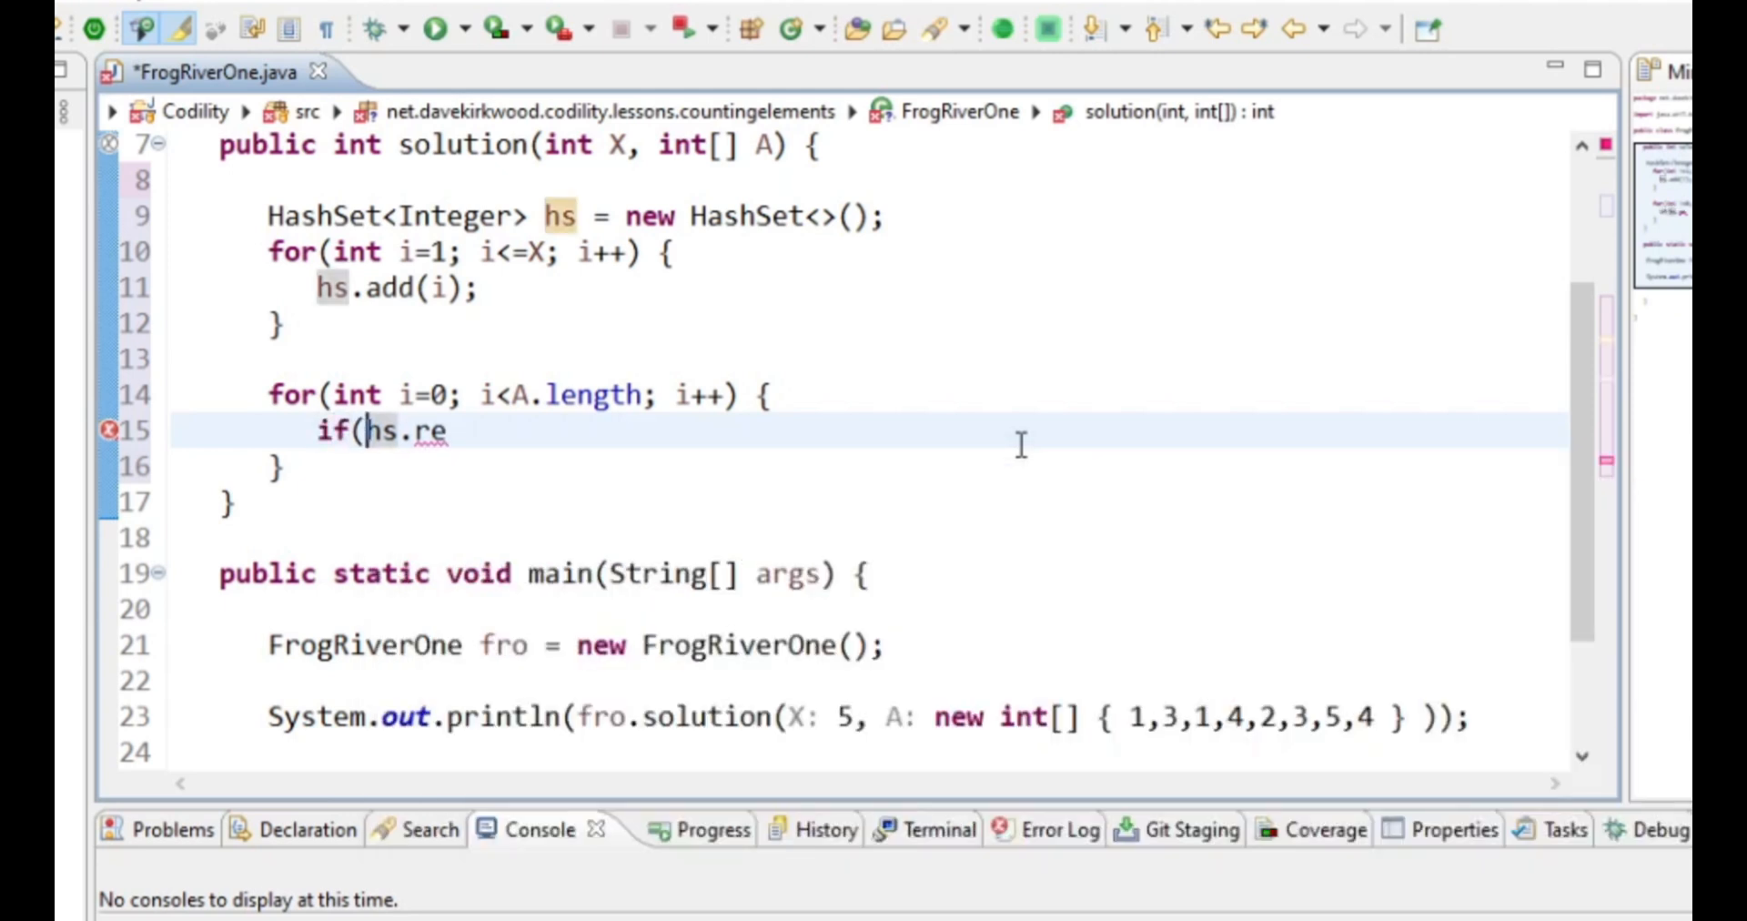
key(ctrl+space)
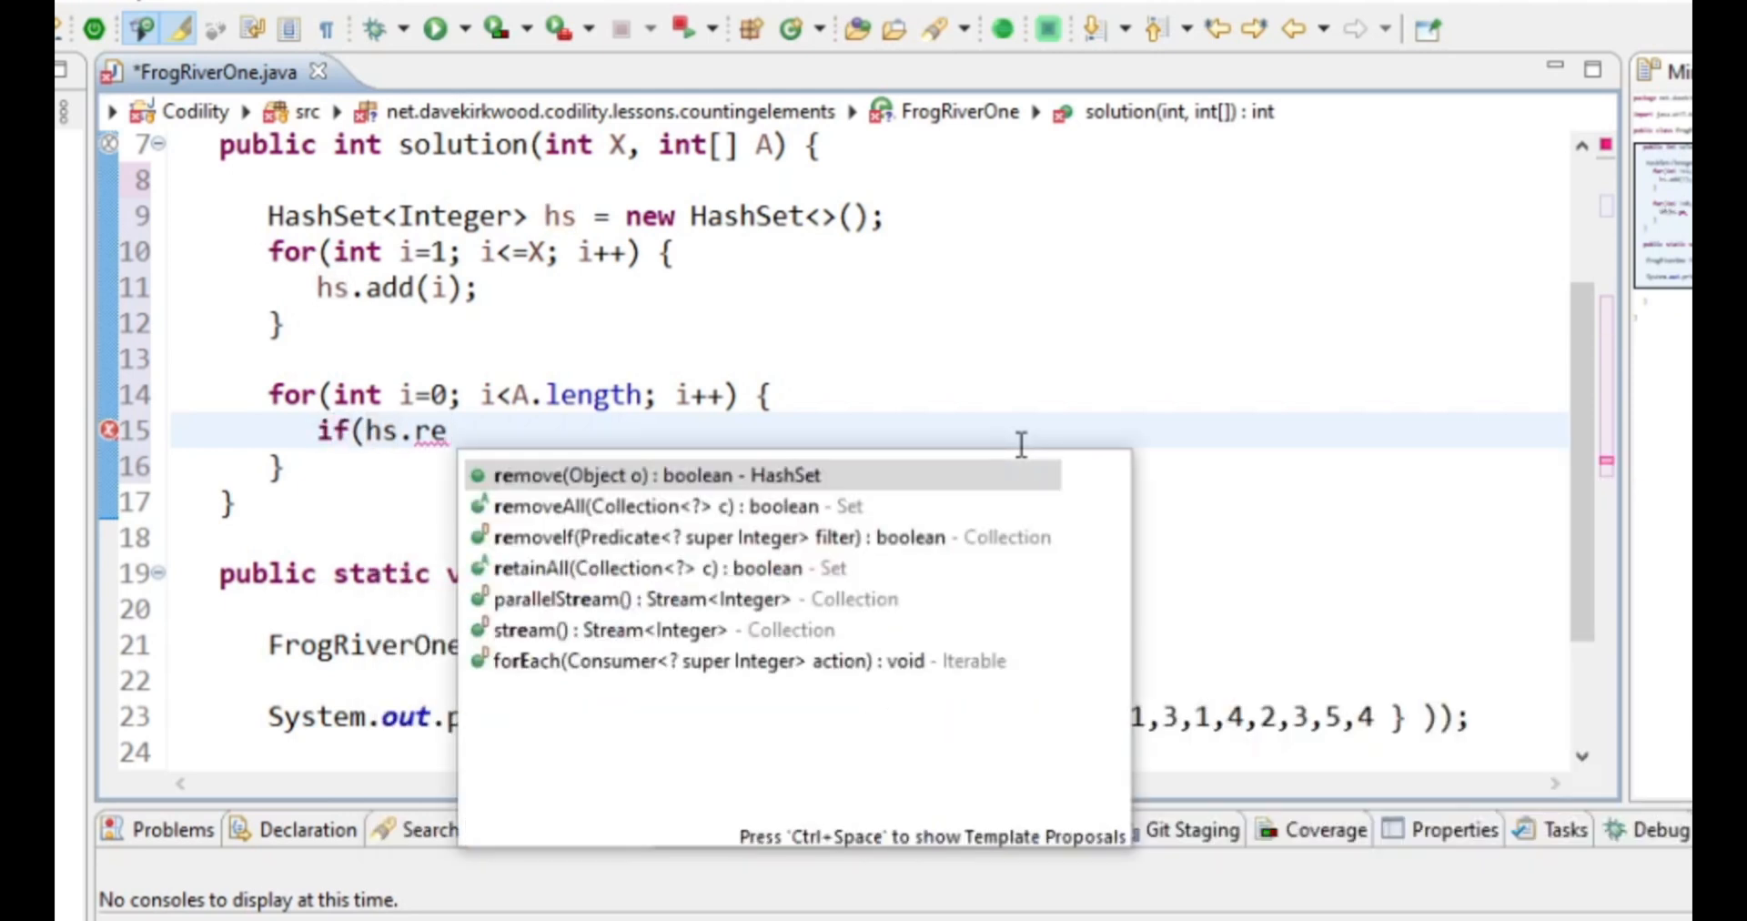
text(mo)
key(Return)
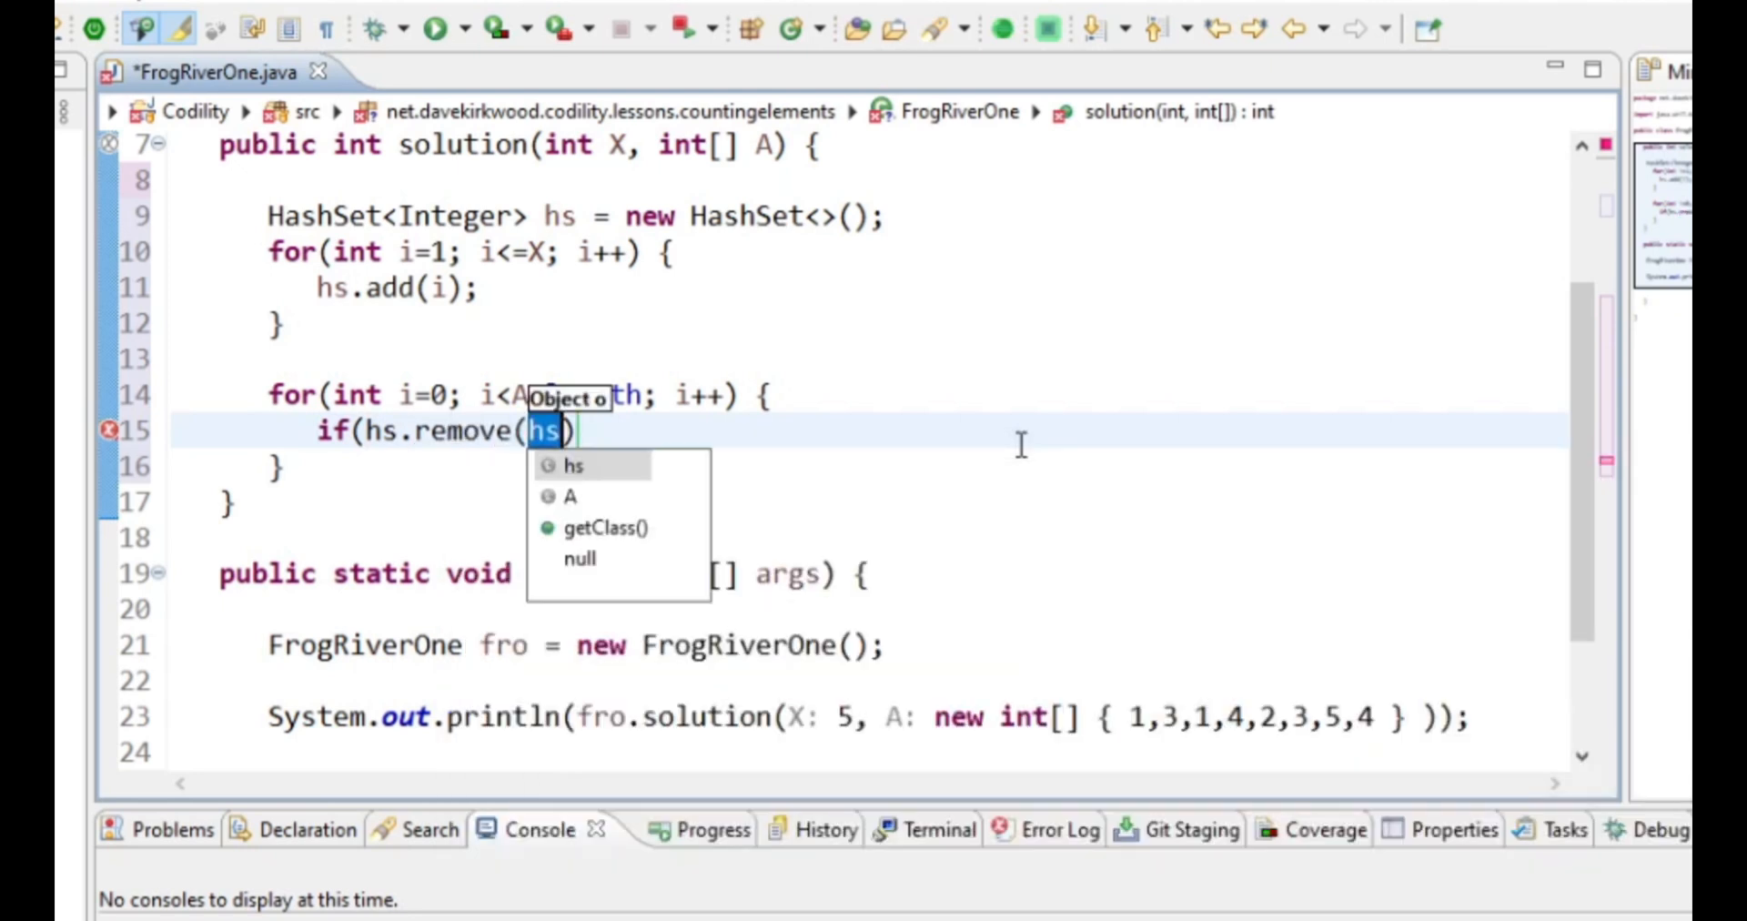
text(A[)
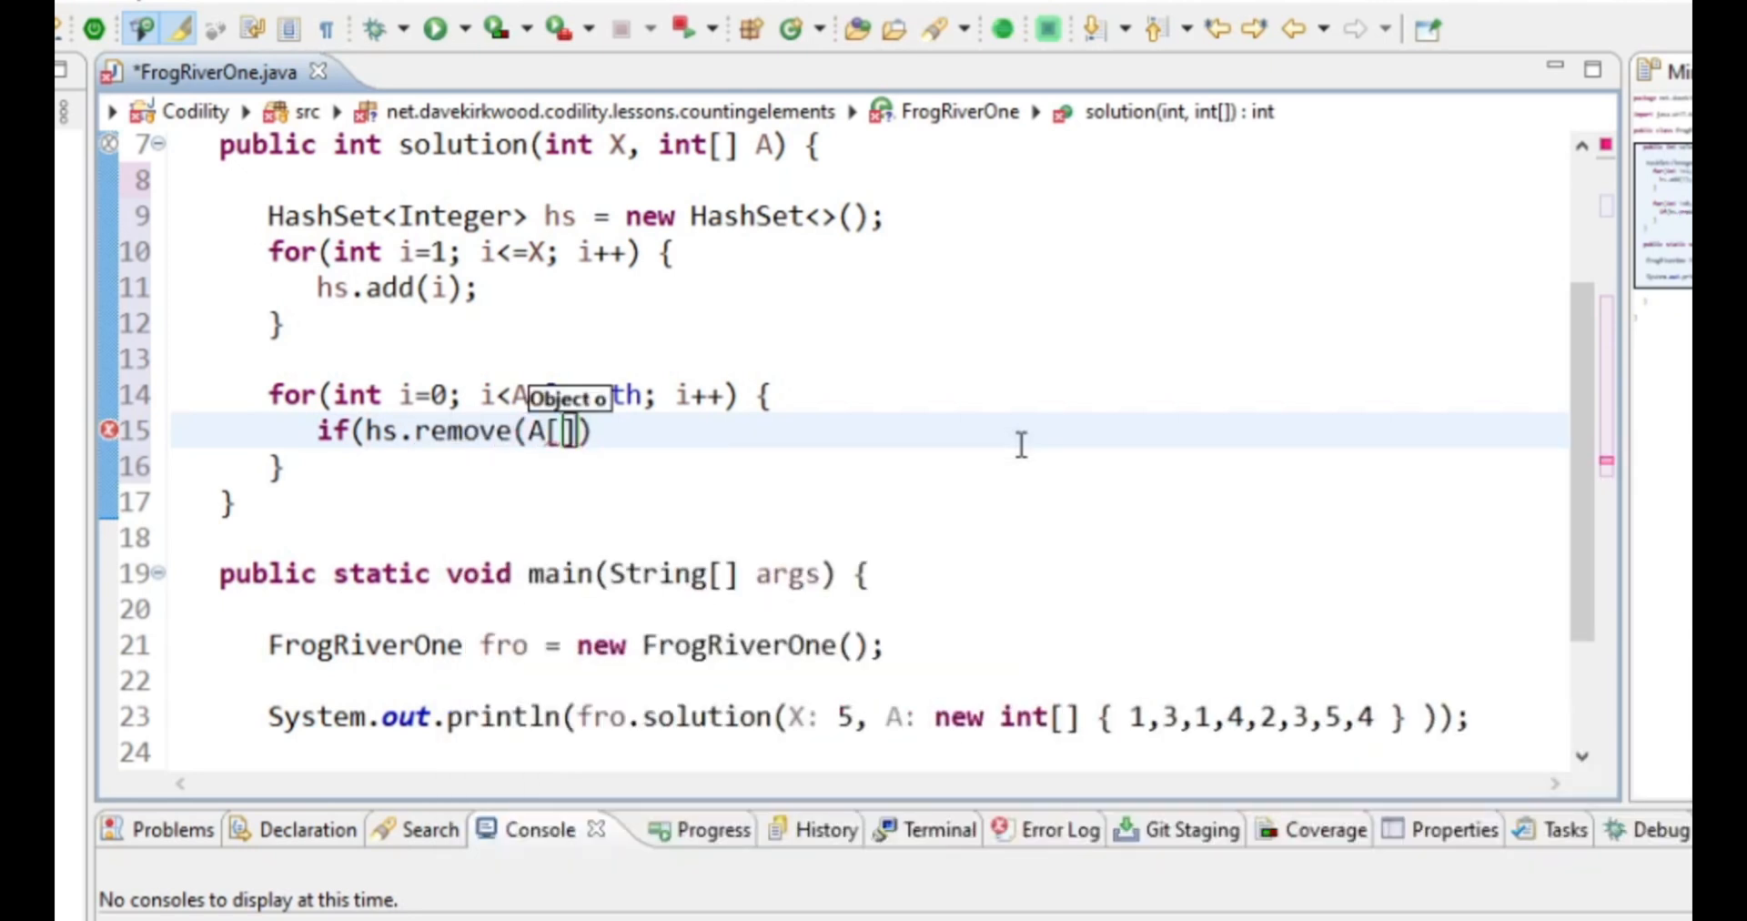
text(i]))
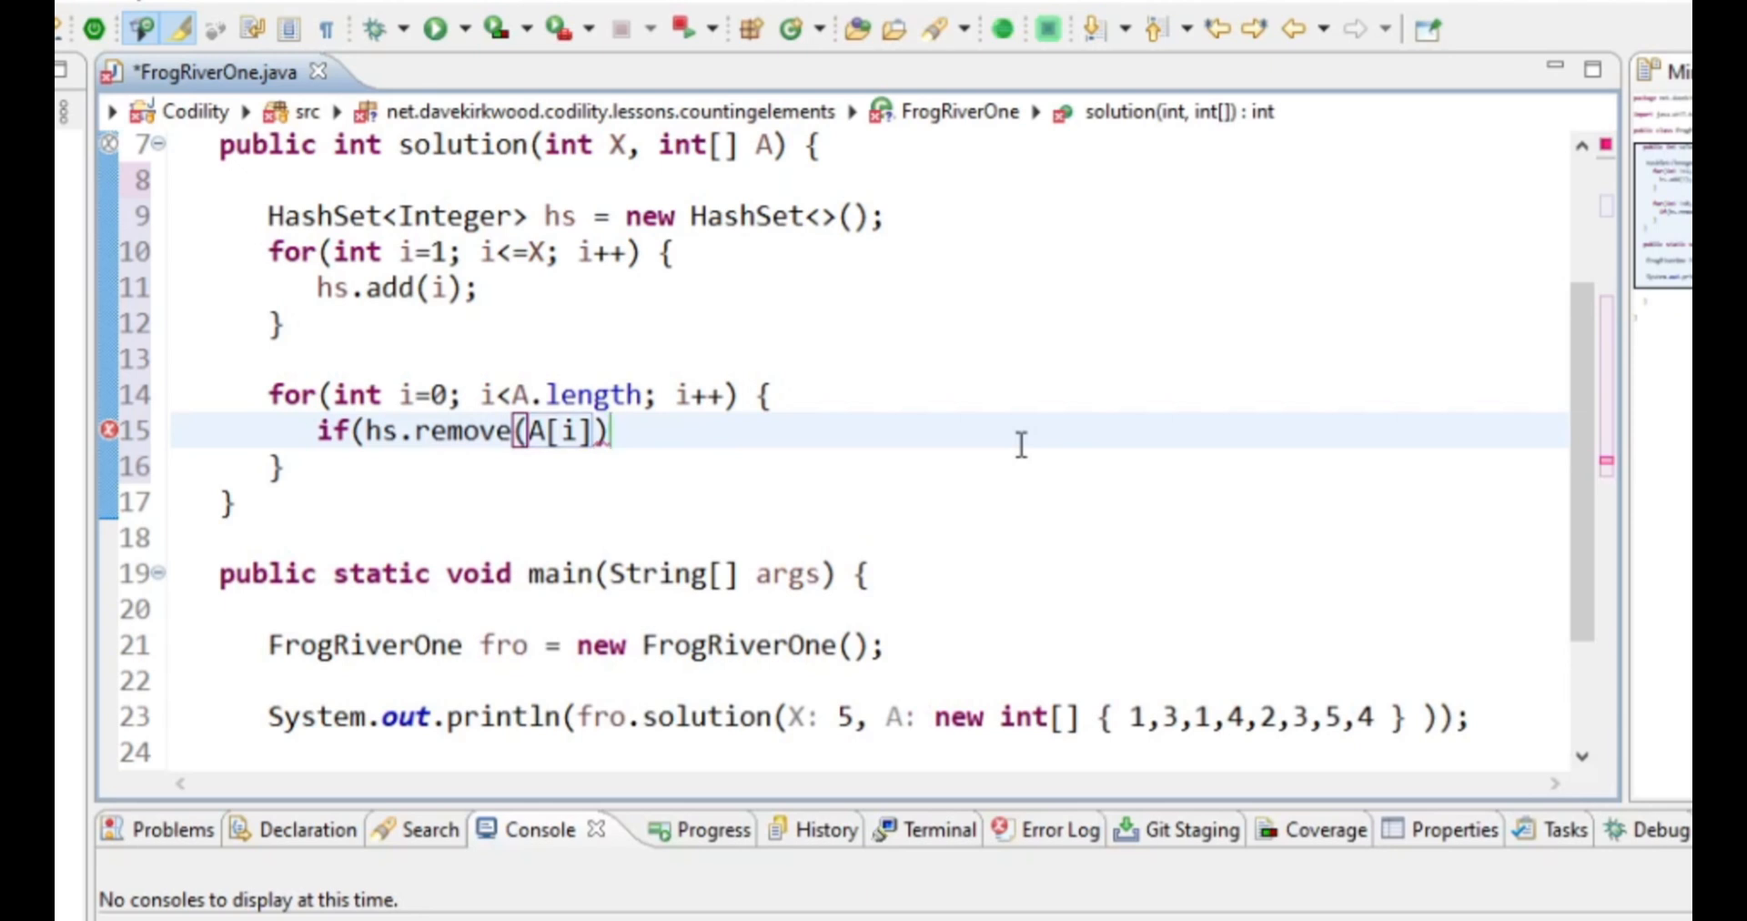
text() )
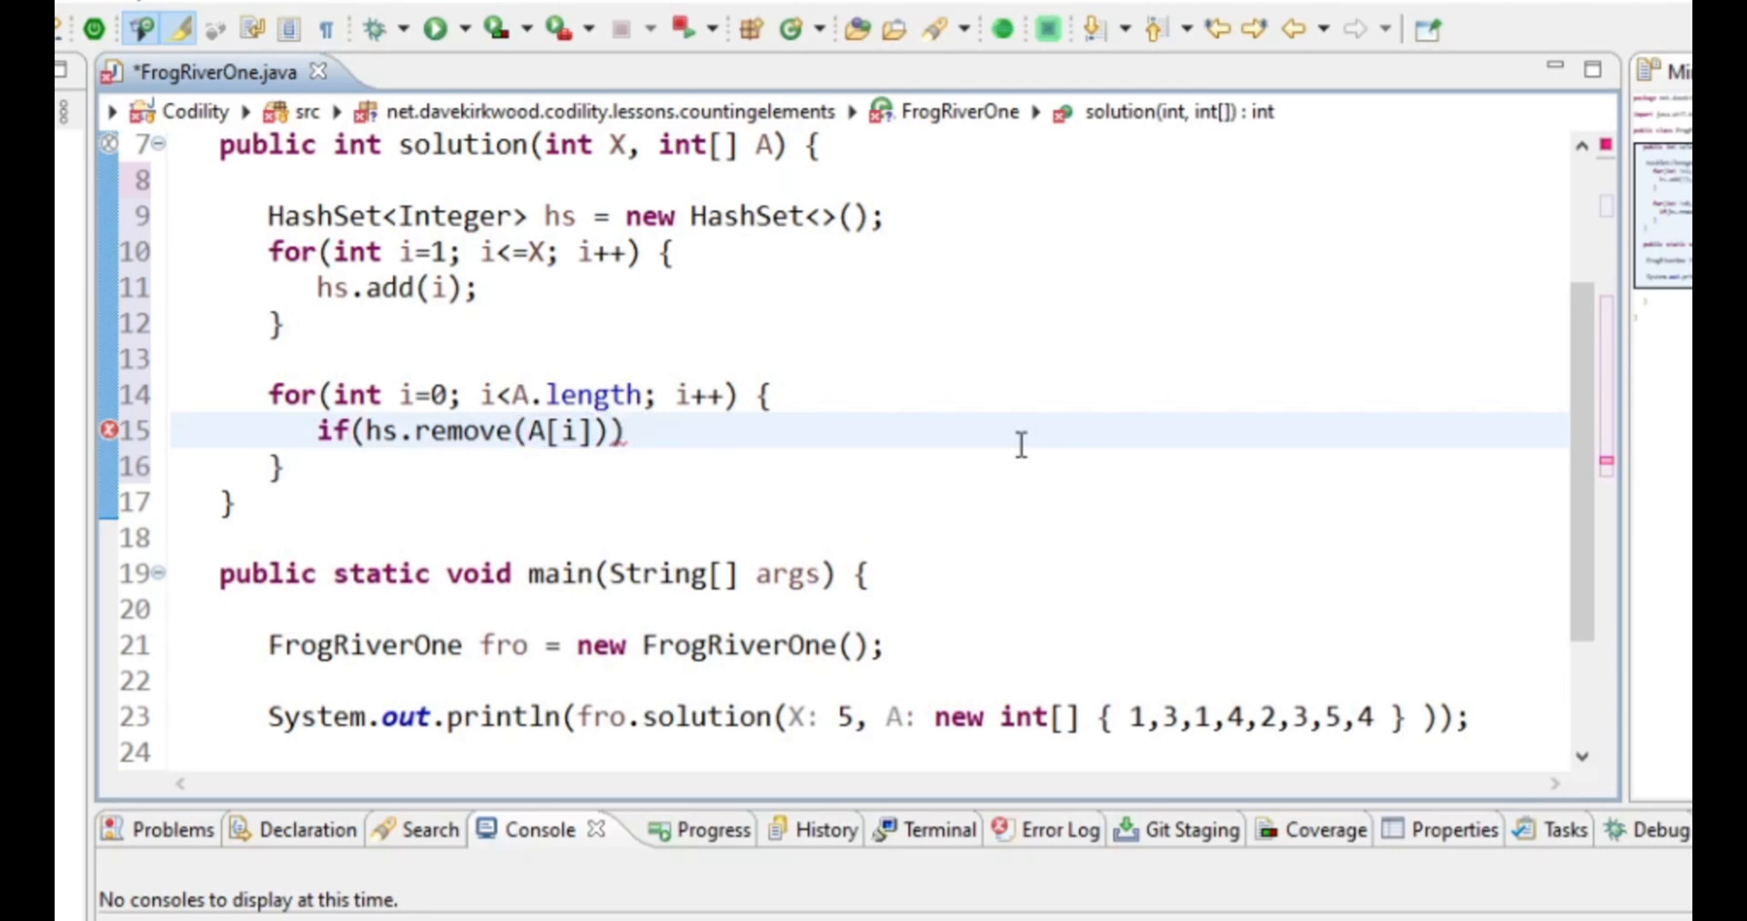
text(})
key(BackSpace)
text({)
key(Return)
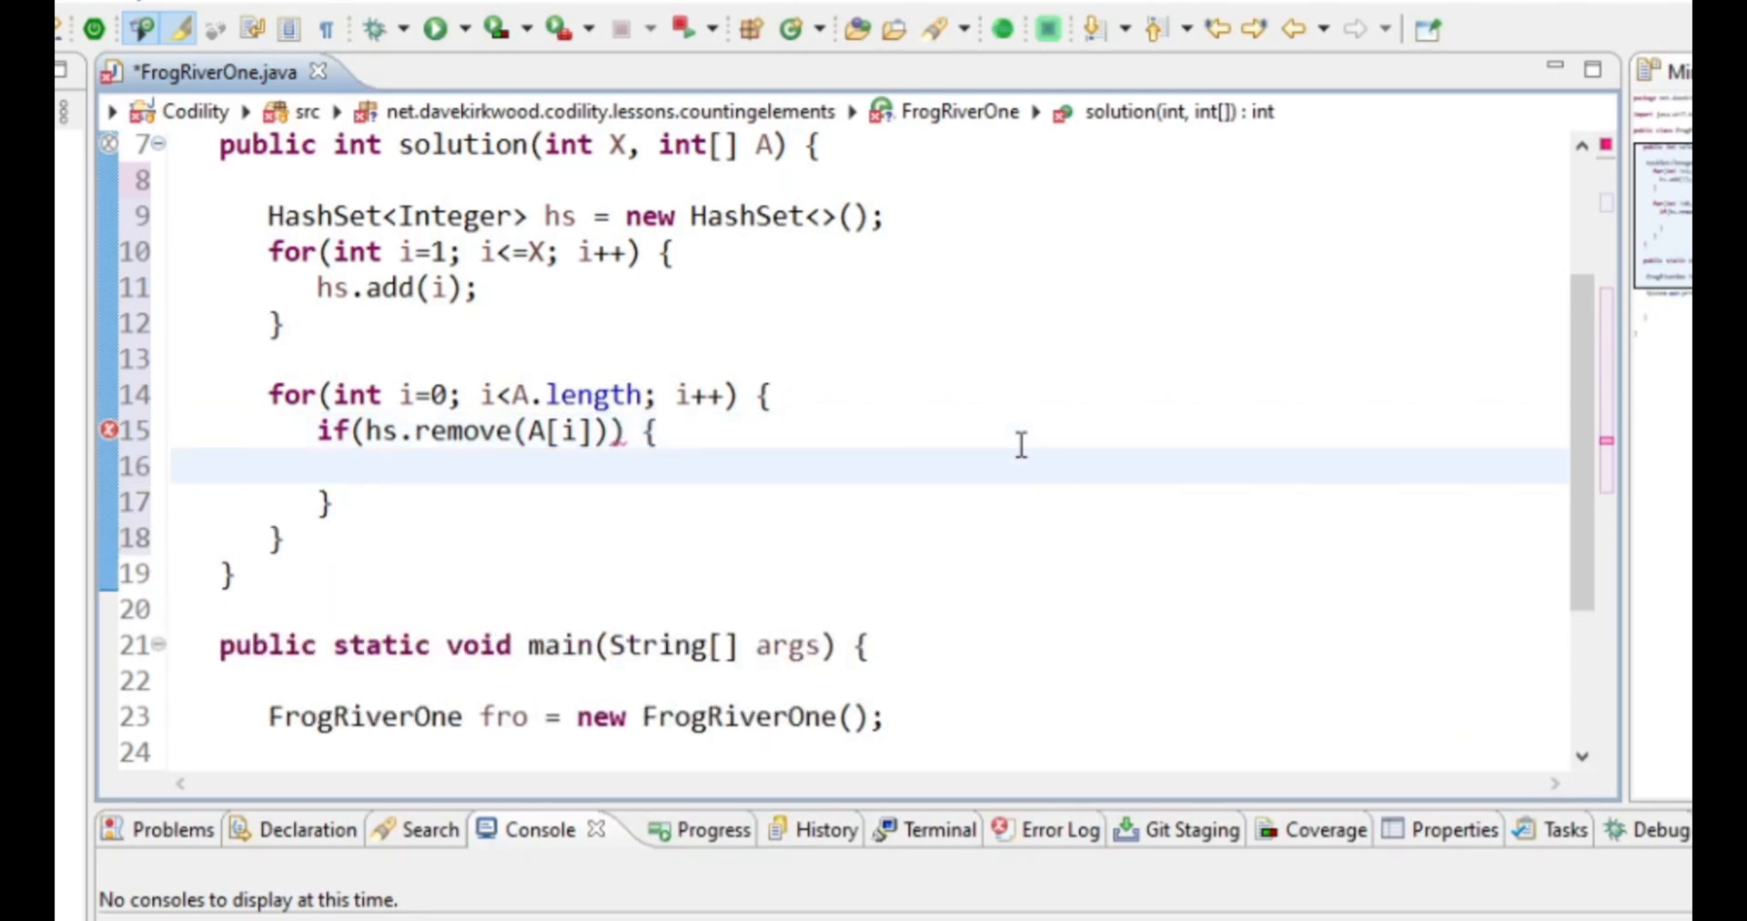
text(if(hs.ios)
Add the nested if(hs.isEmpty()) { return i; } block.
key(BackSpace)
key(BackSpace)
text(sEmpty())
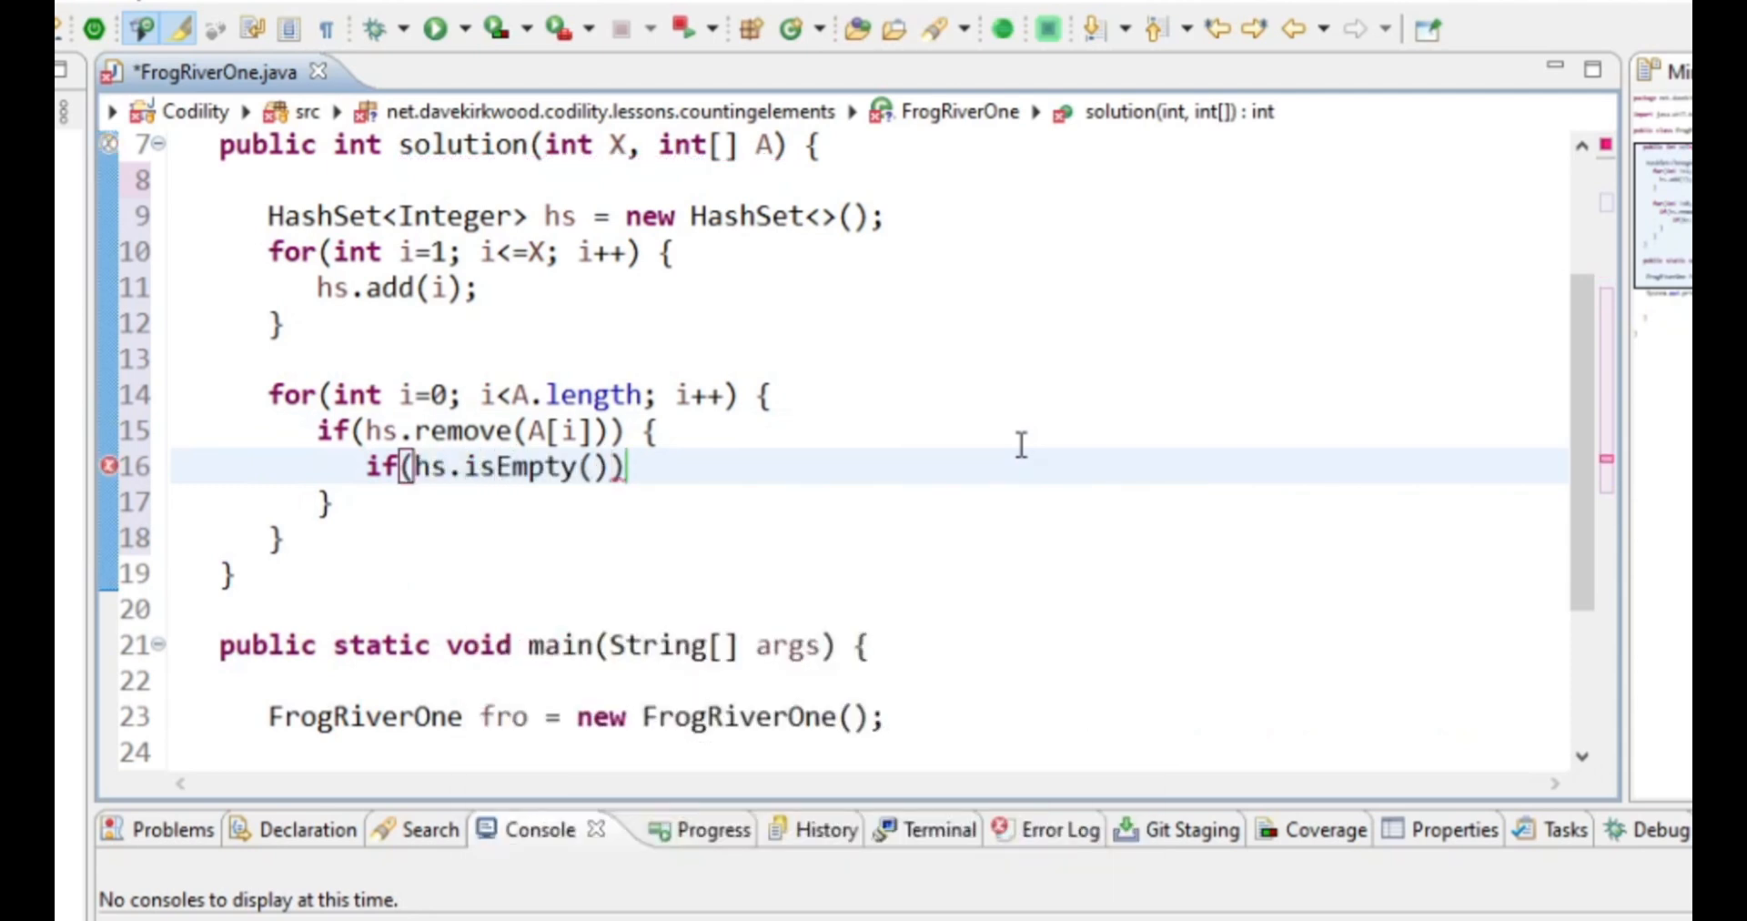
key(Down)
key(Up)
key(End)
text({)
key(Return)
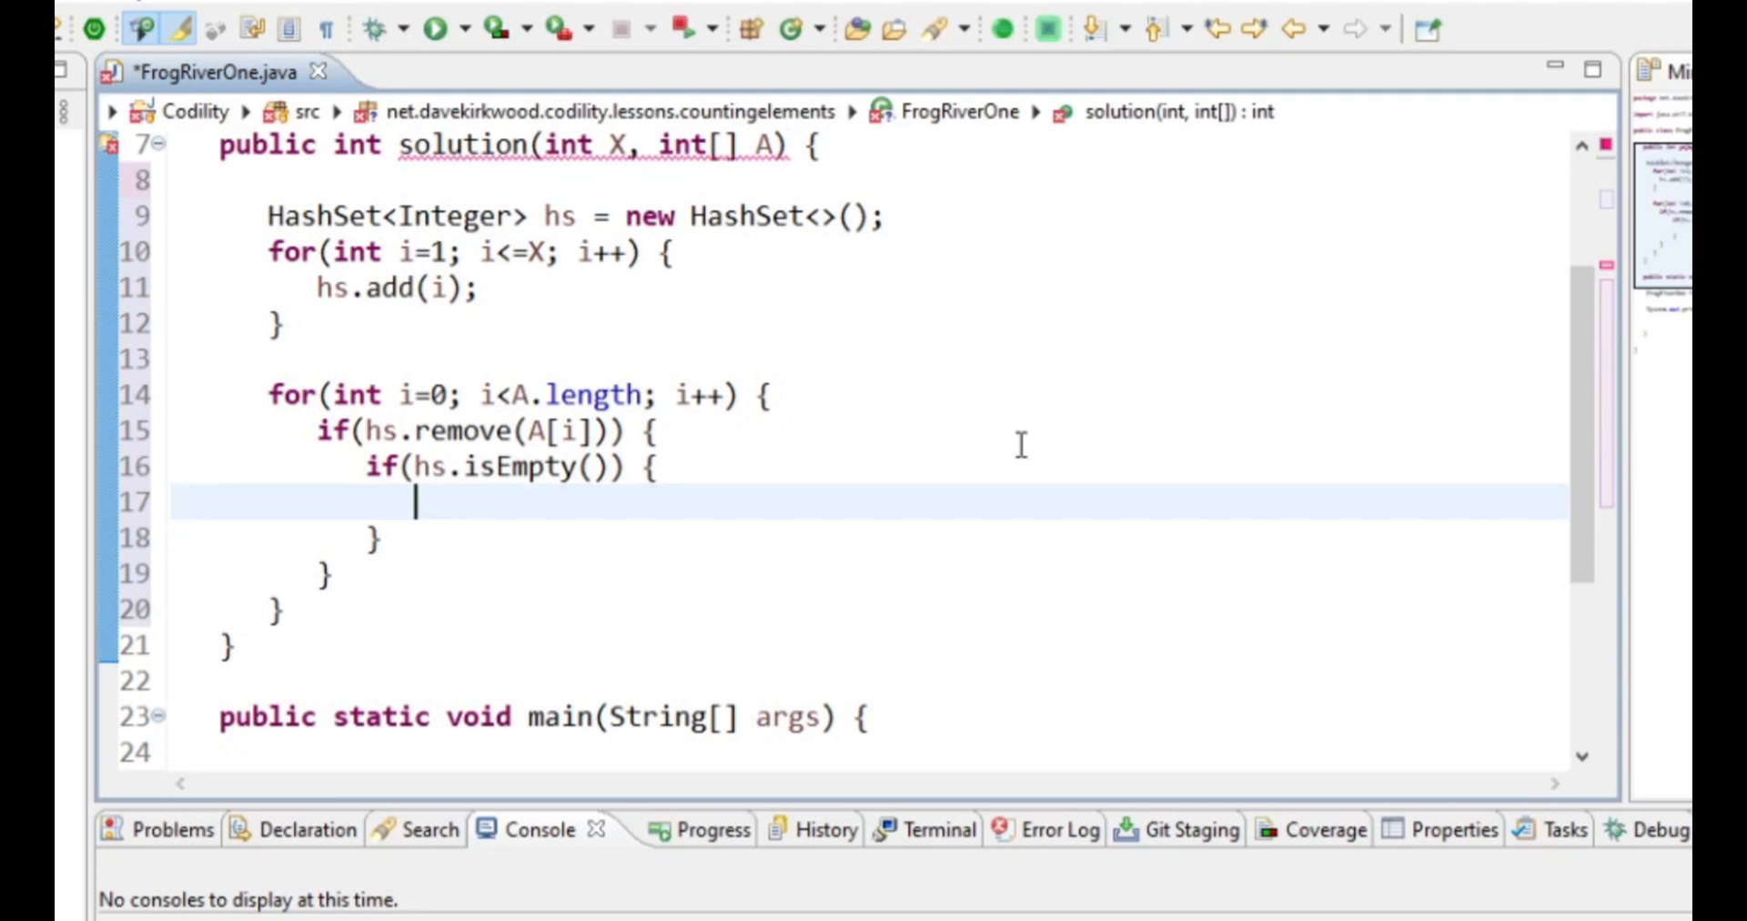
text(return i;)
Add return -1; after the loop to finish the solution method.
key(Down)
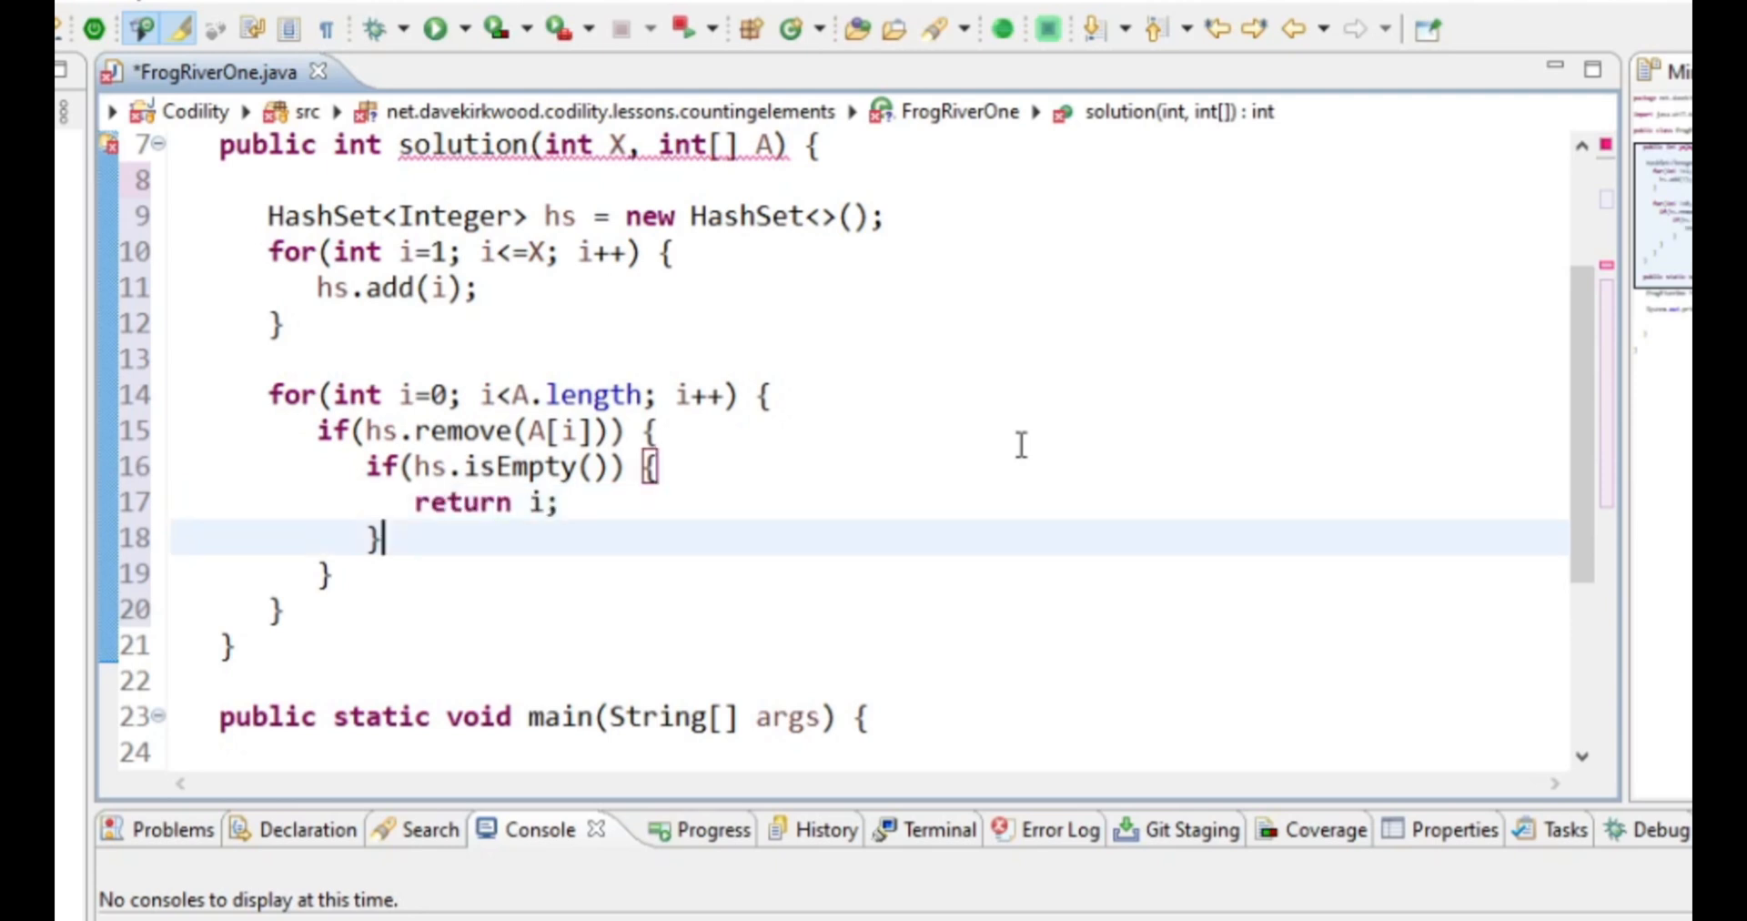
key(Down)
key(Down)
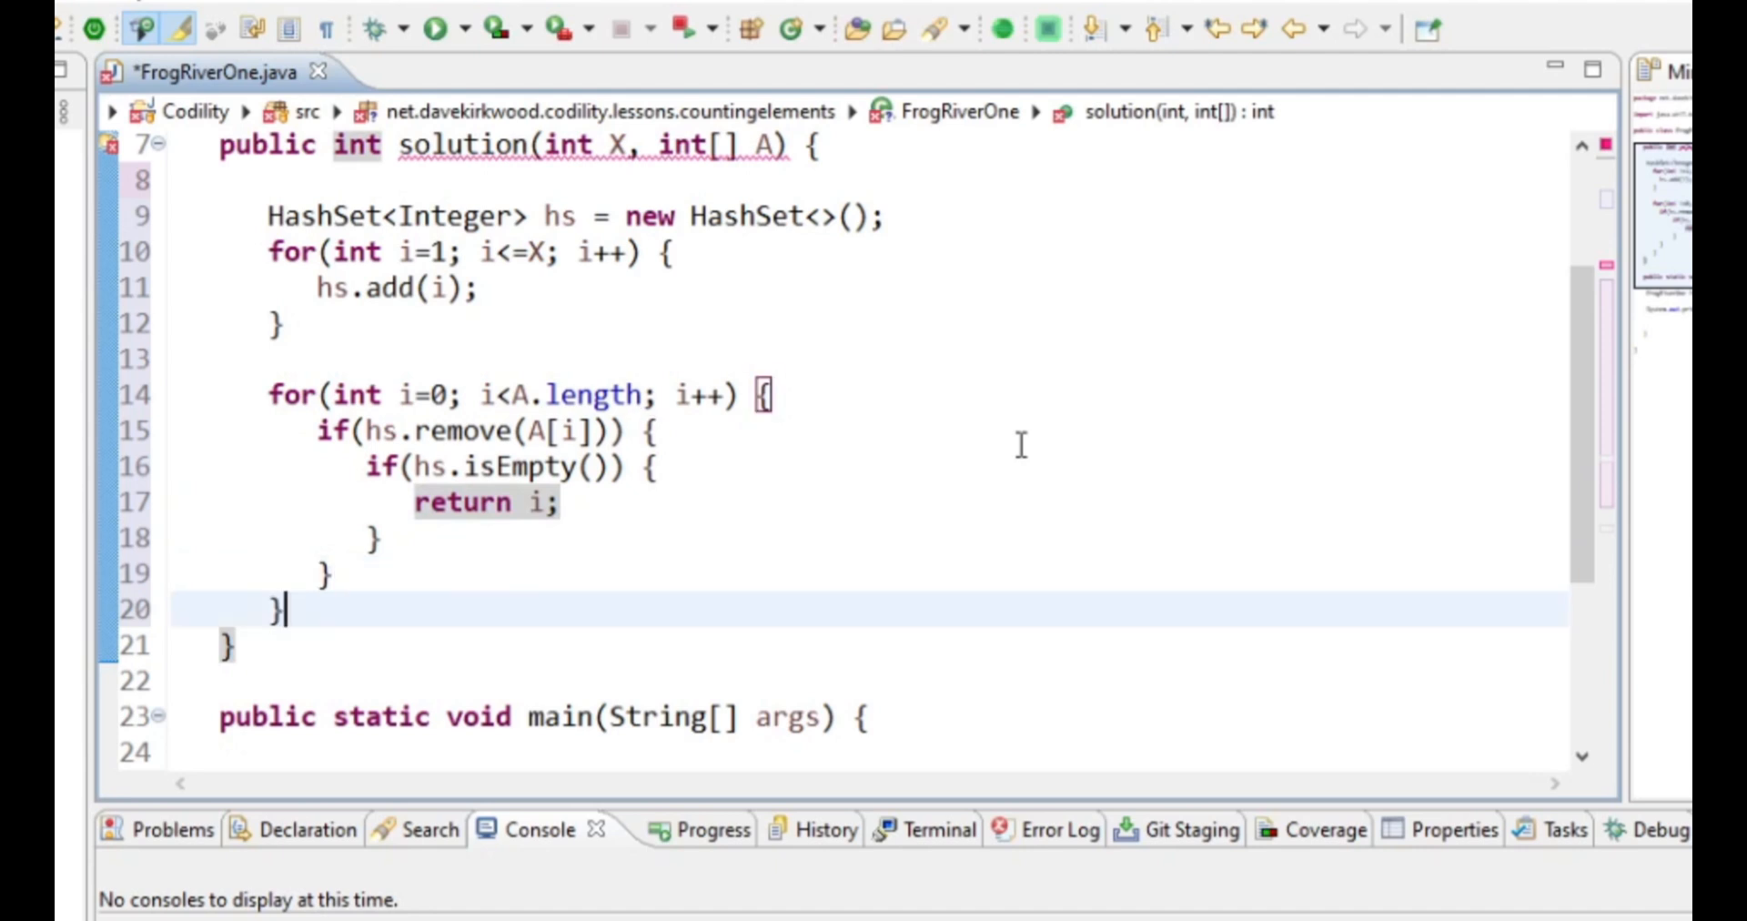
key(Return)
text(return )
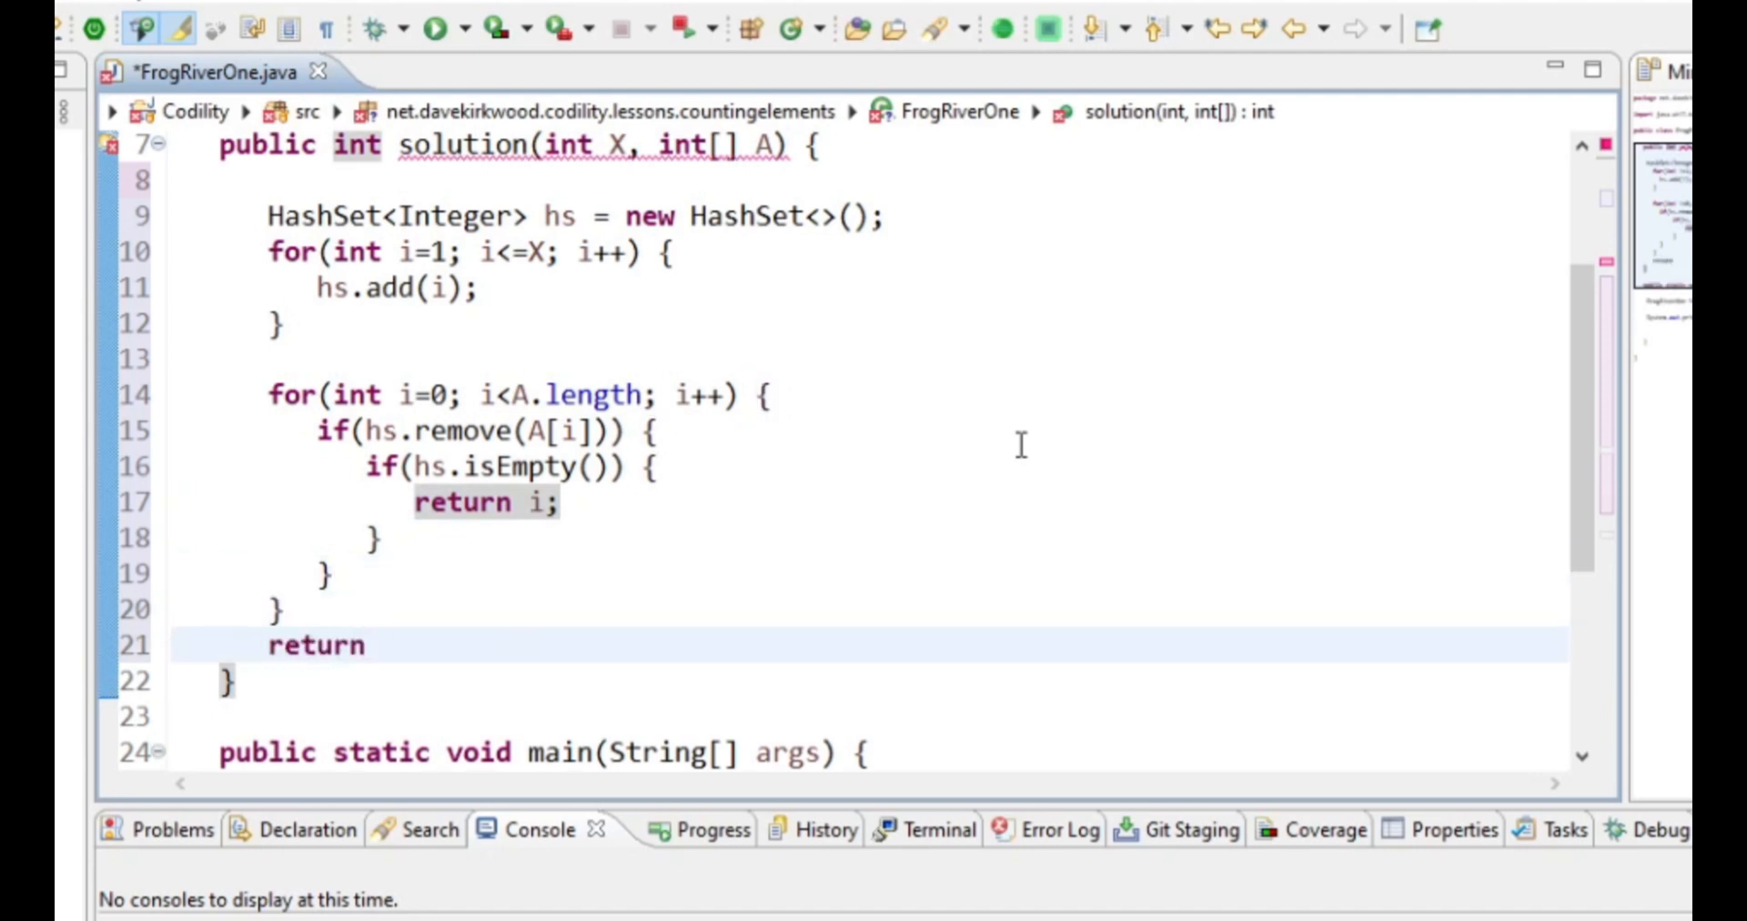
text(-1;)
key(Down)
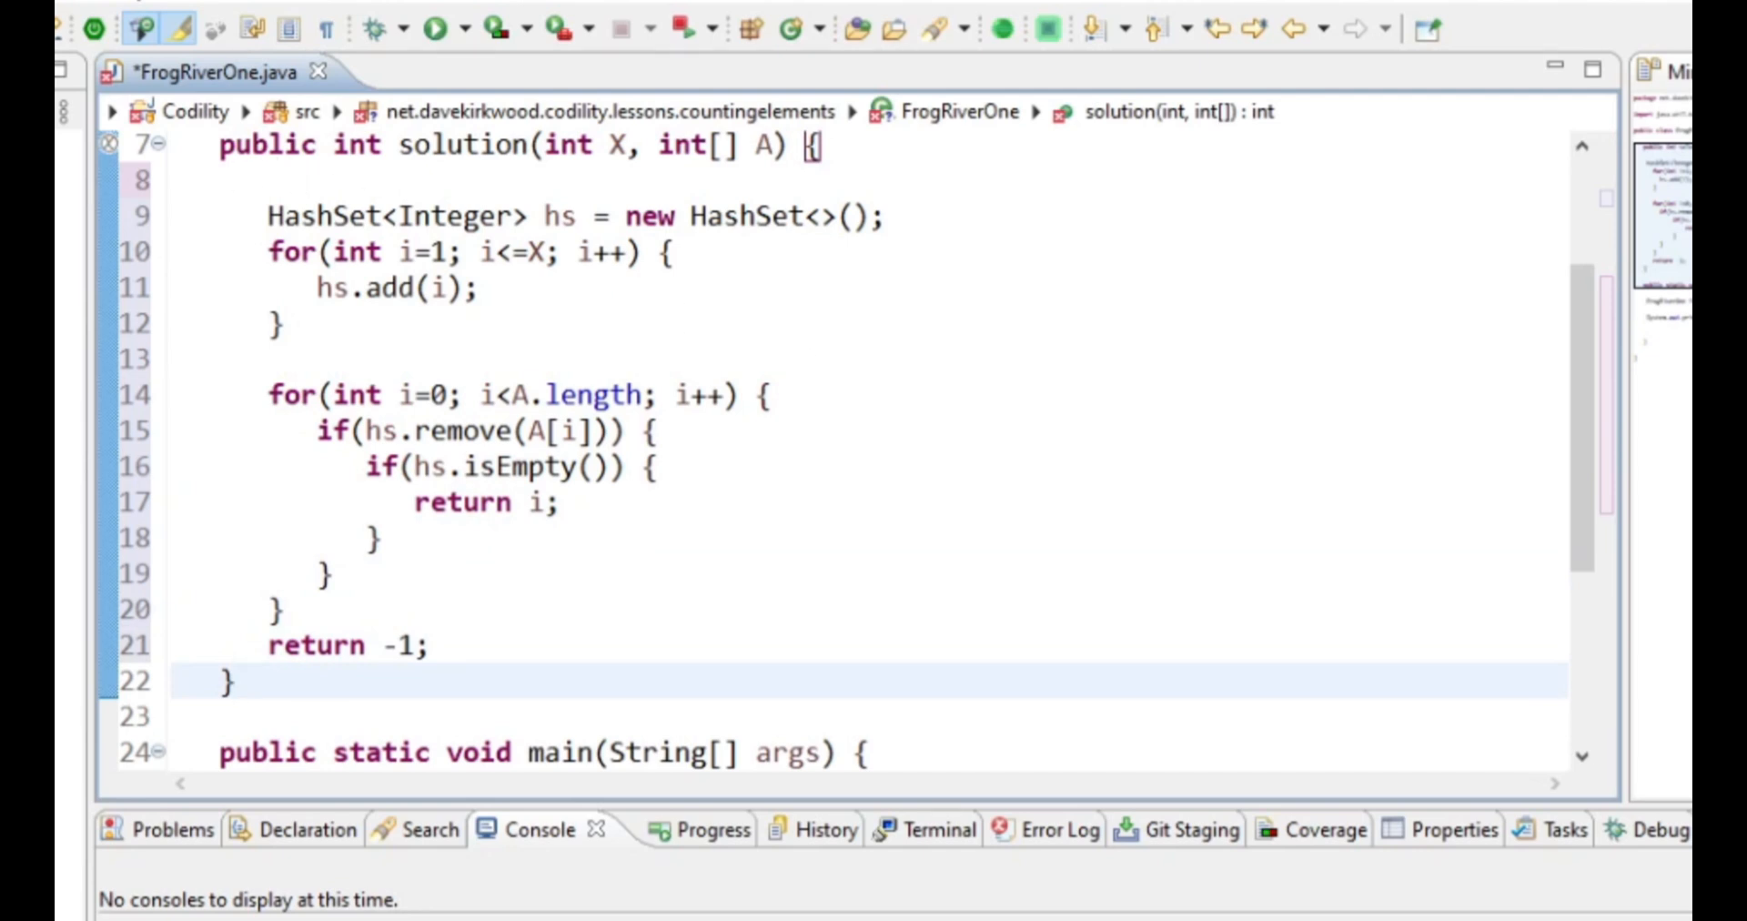
Run FrogRiverOne.java as a Java Application from Project Explorer so the console prints 6.
click(450, 466)
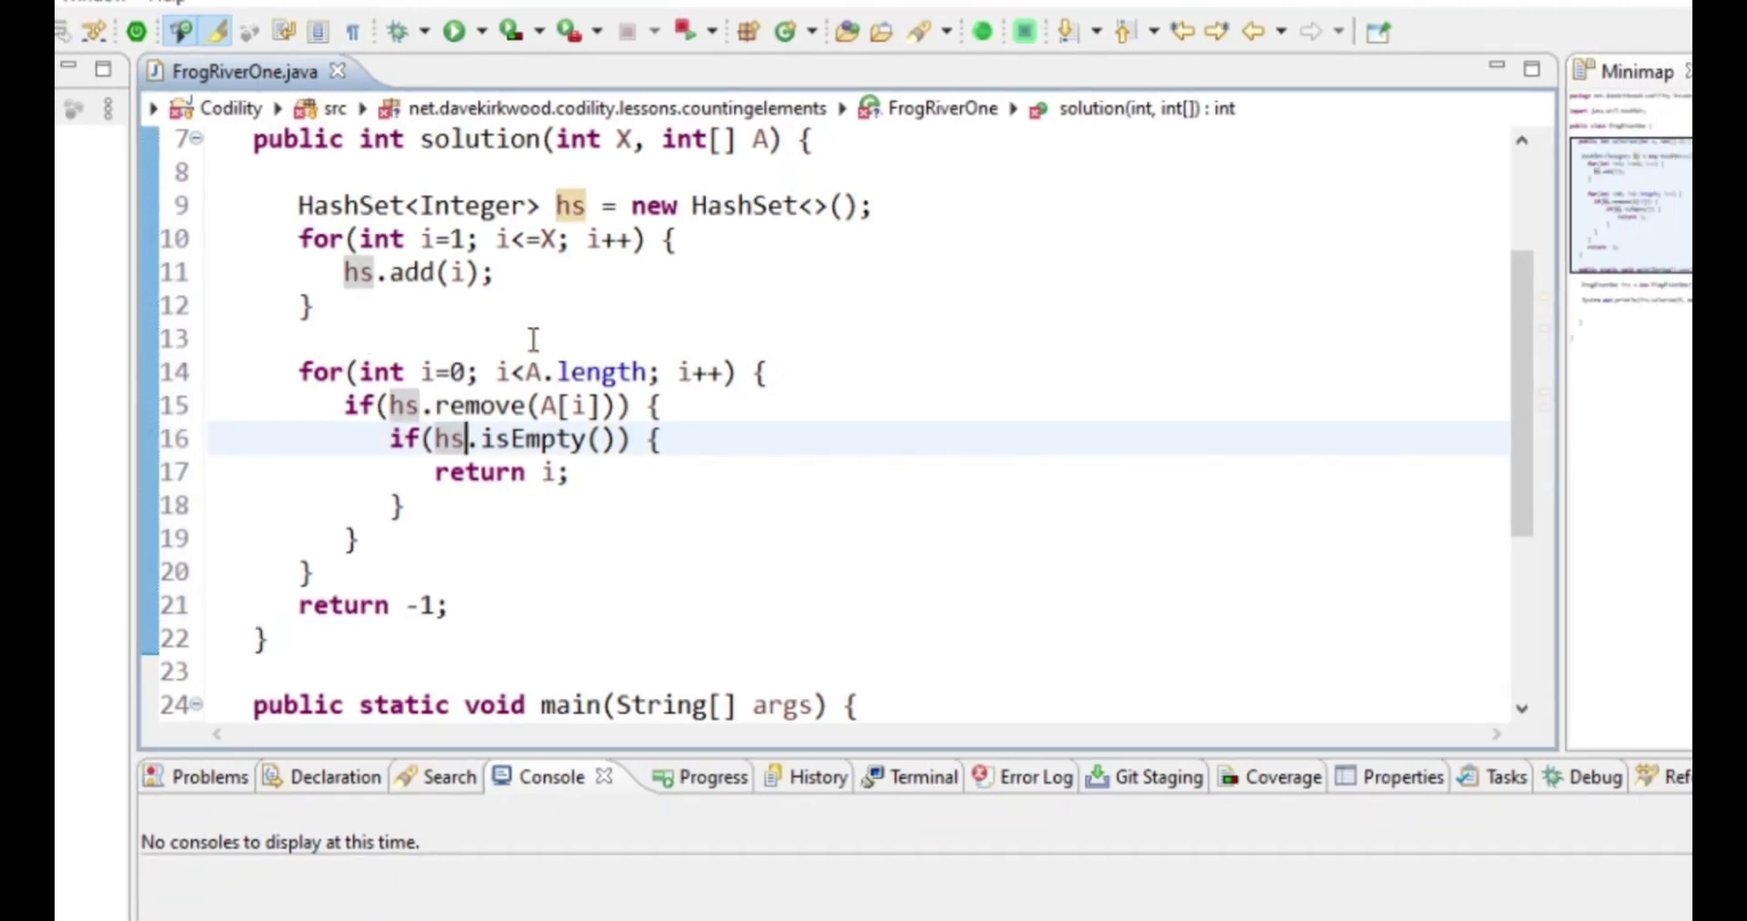
click(527, 358)
right_click(187, 223)
mouse_move(237, 443)
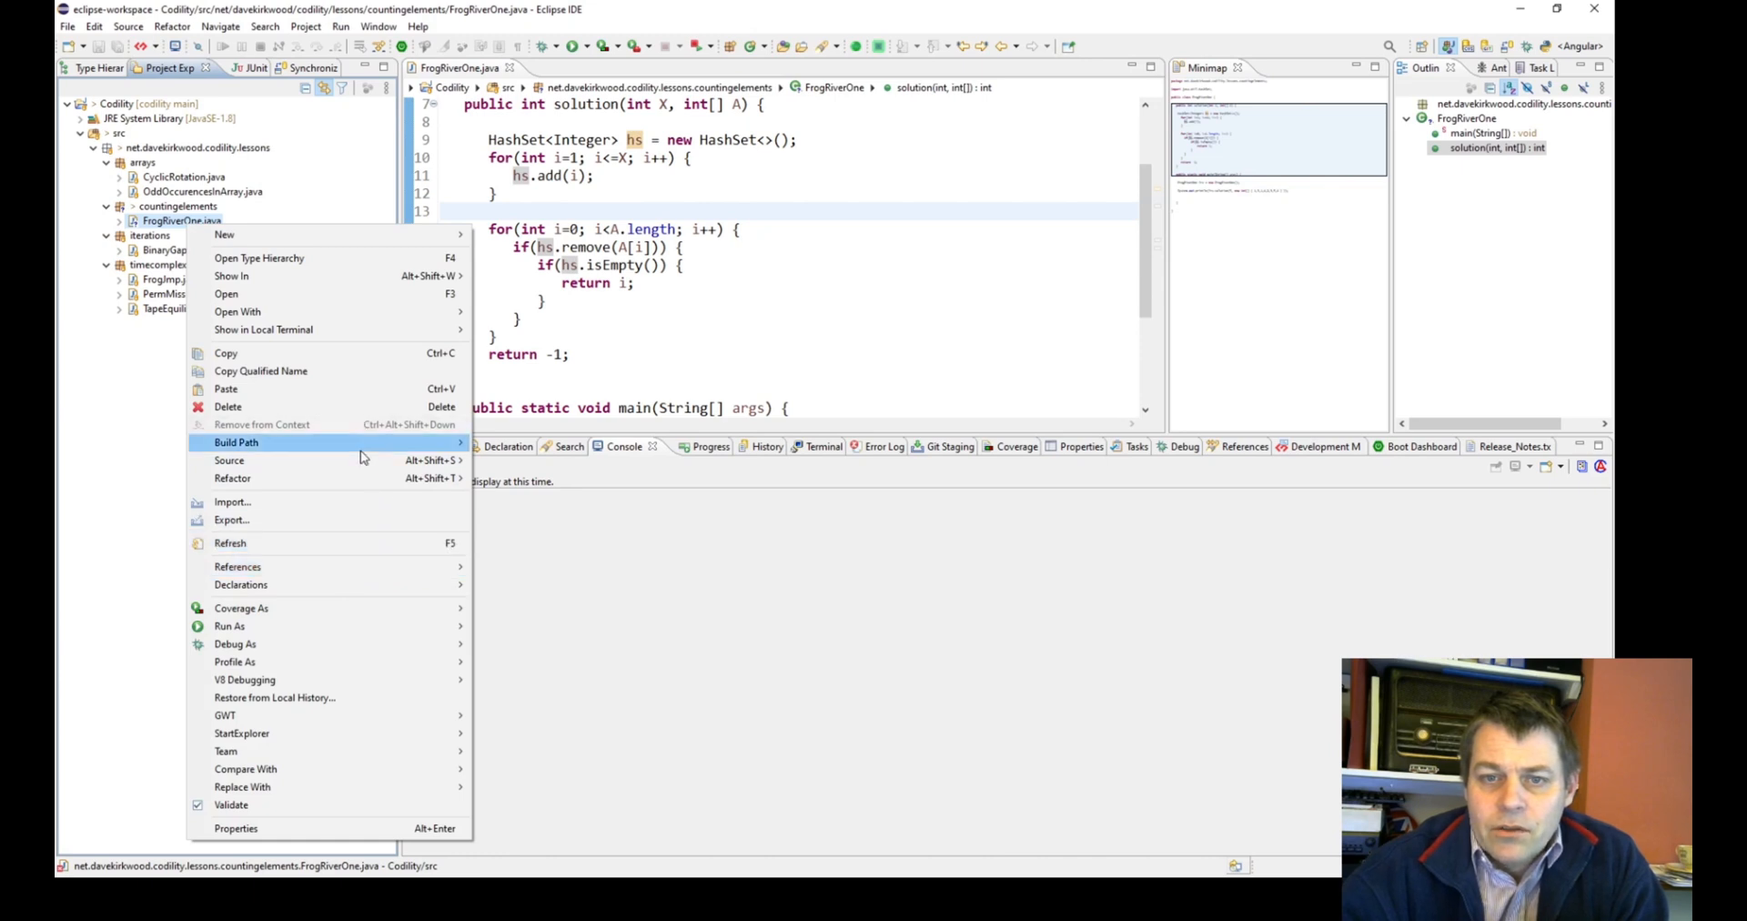
click(630, 283)
scroll(631, 283, down, 3)
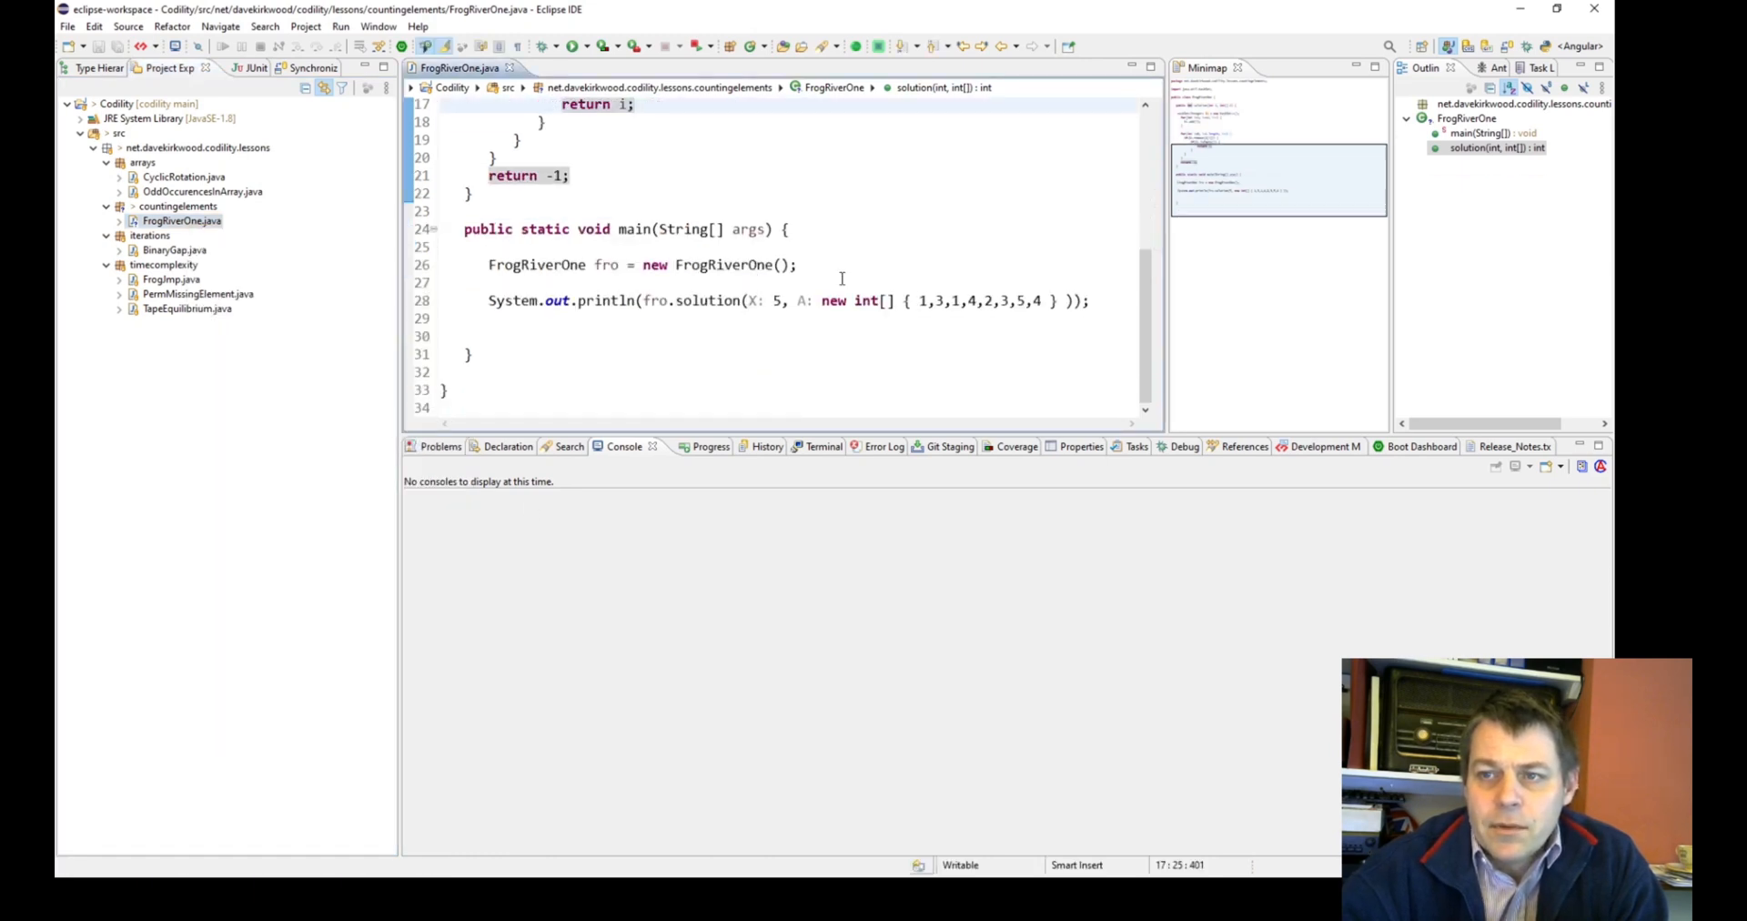
right_click(187, 220)
mouse_move(232, 620)
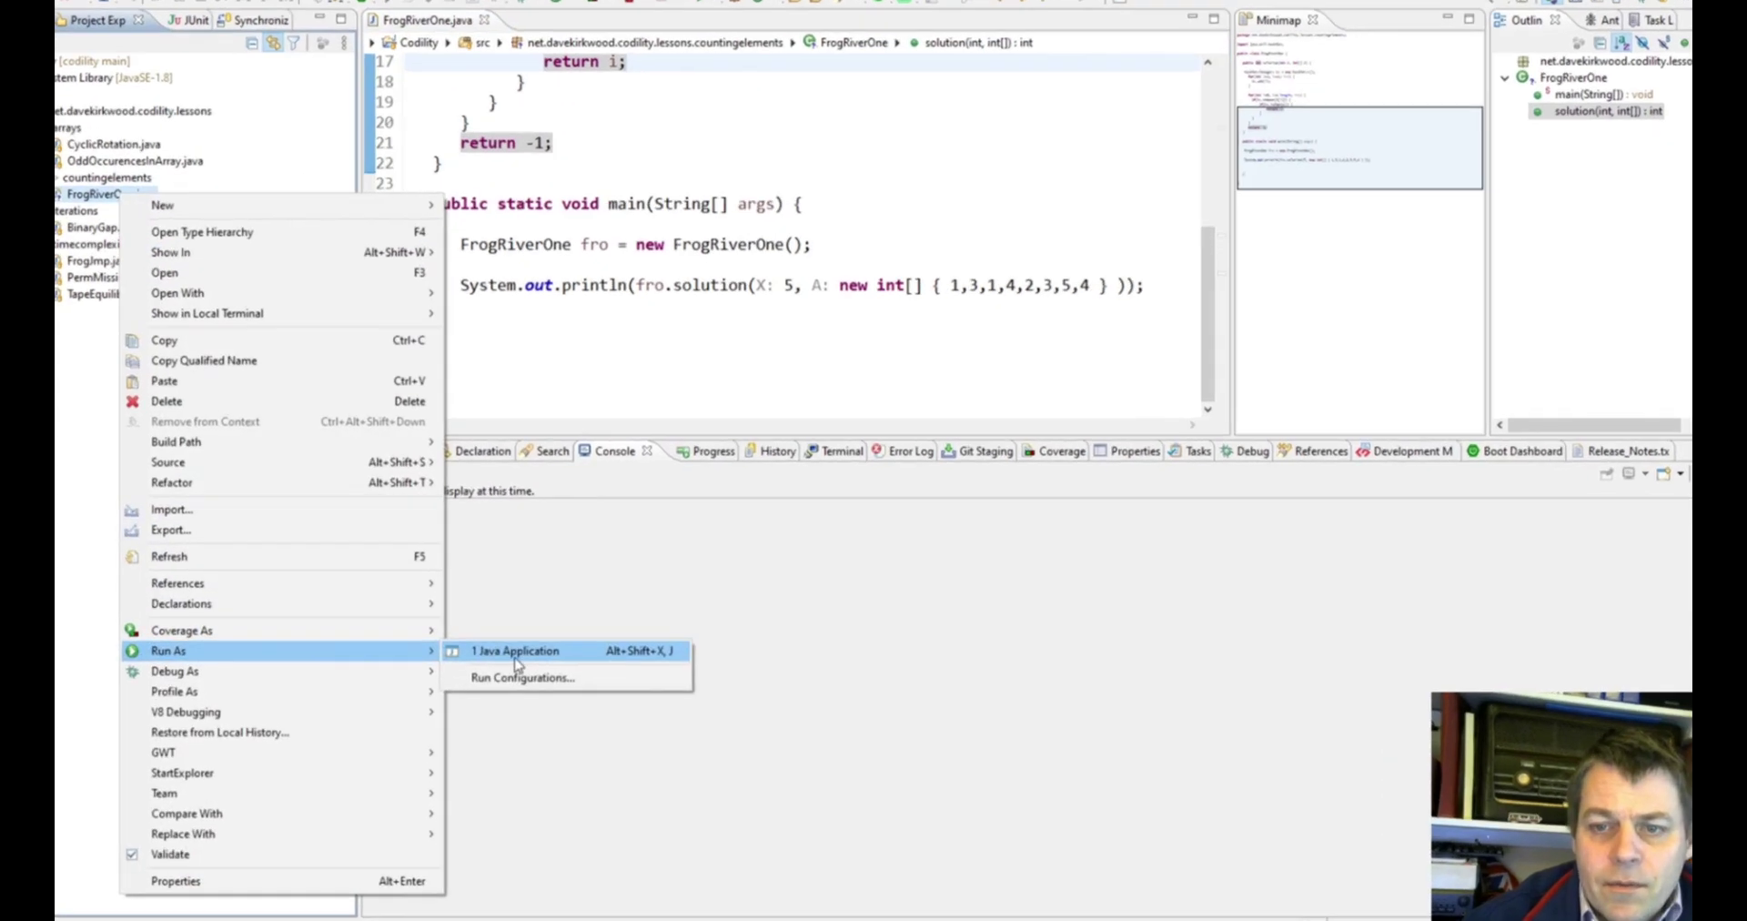
click(516, 653)
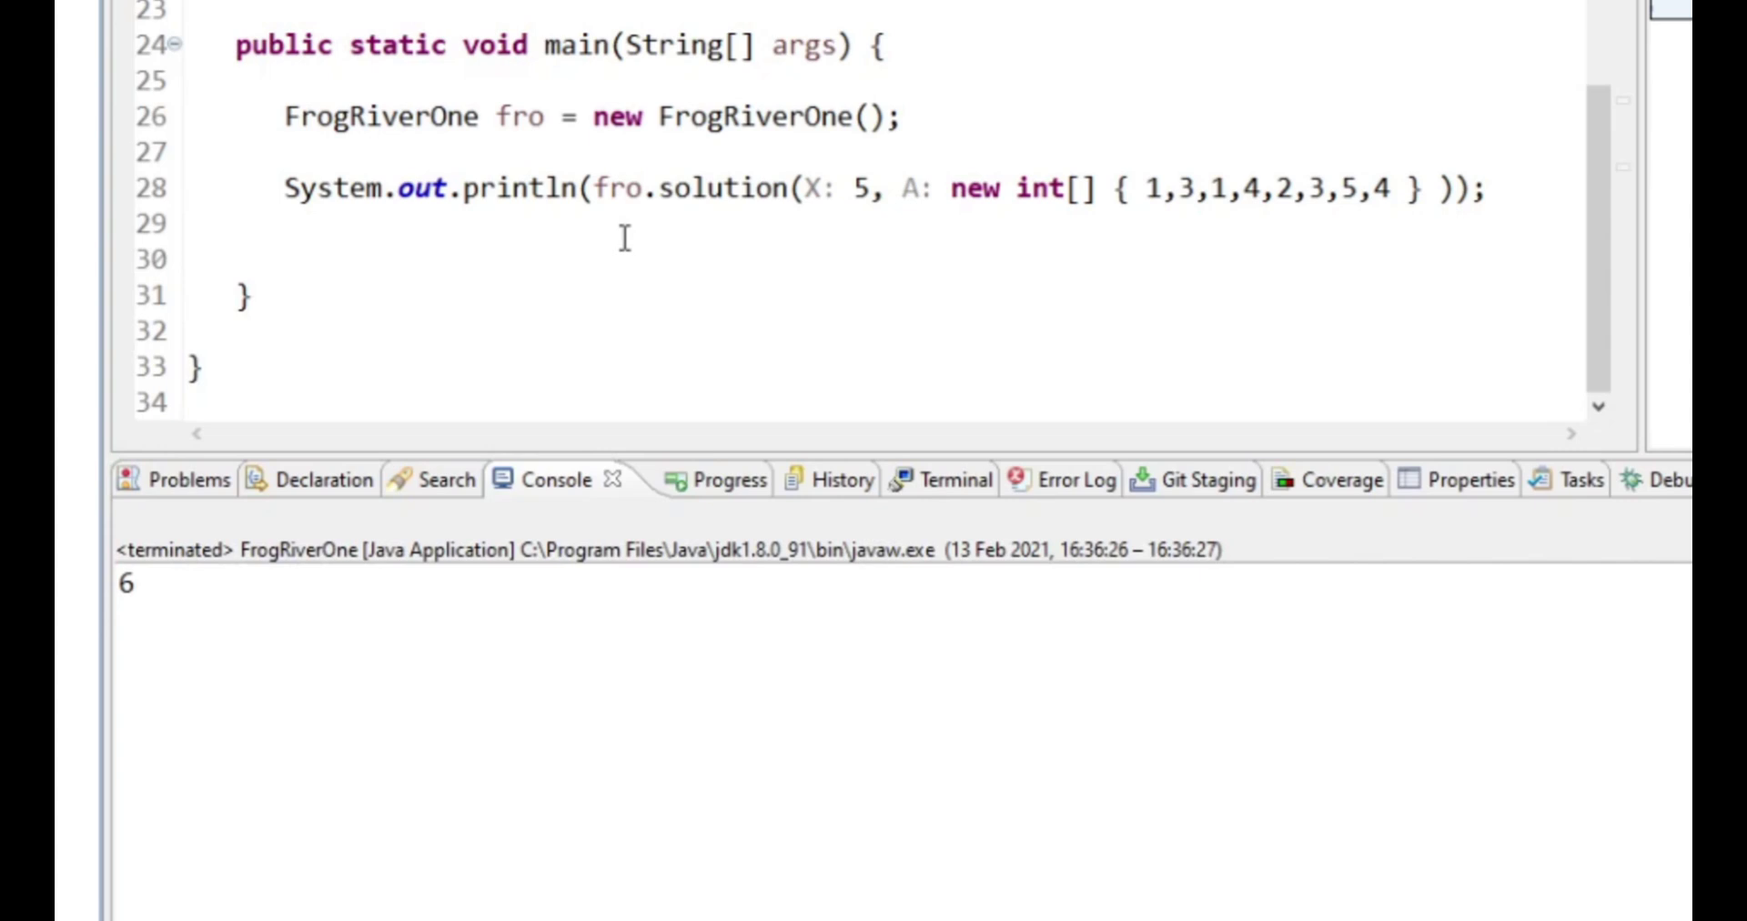
click(624, 226)
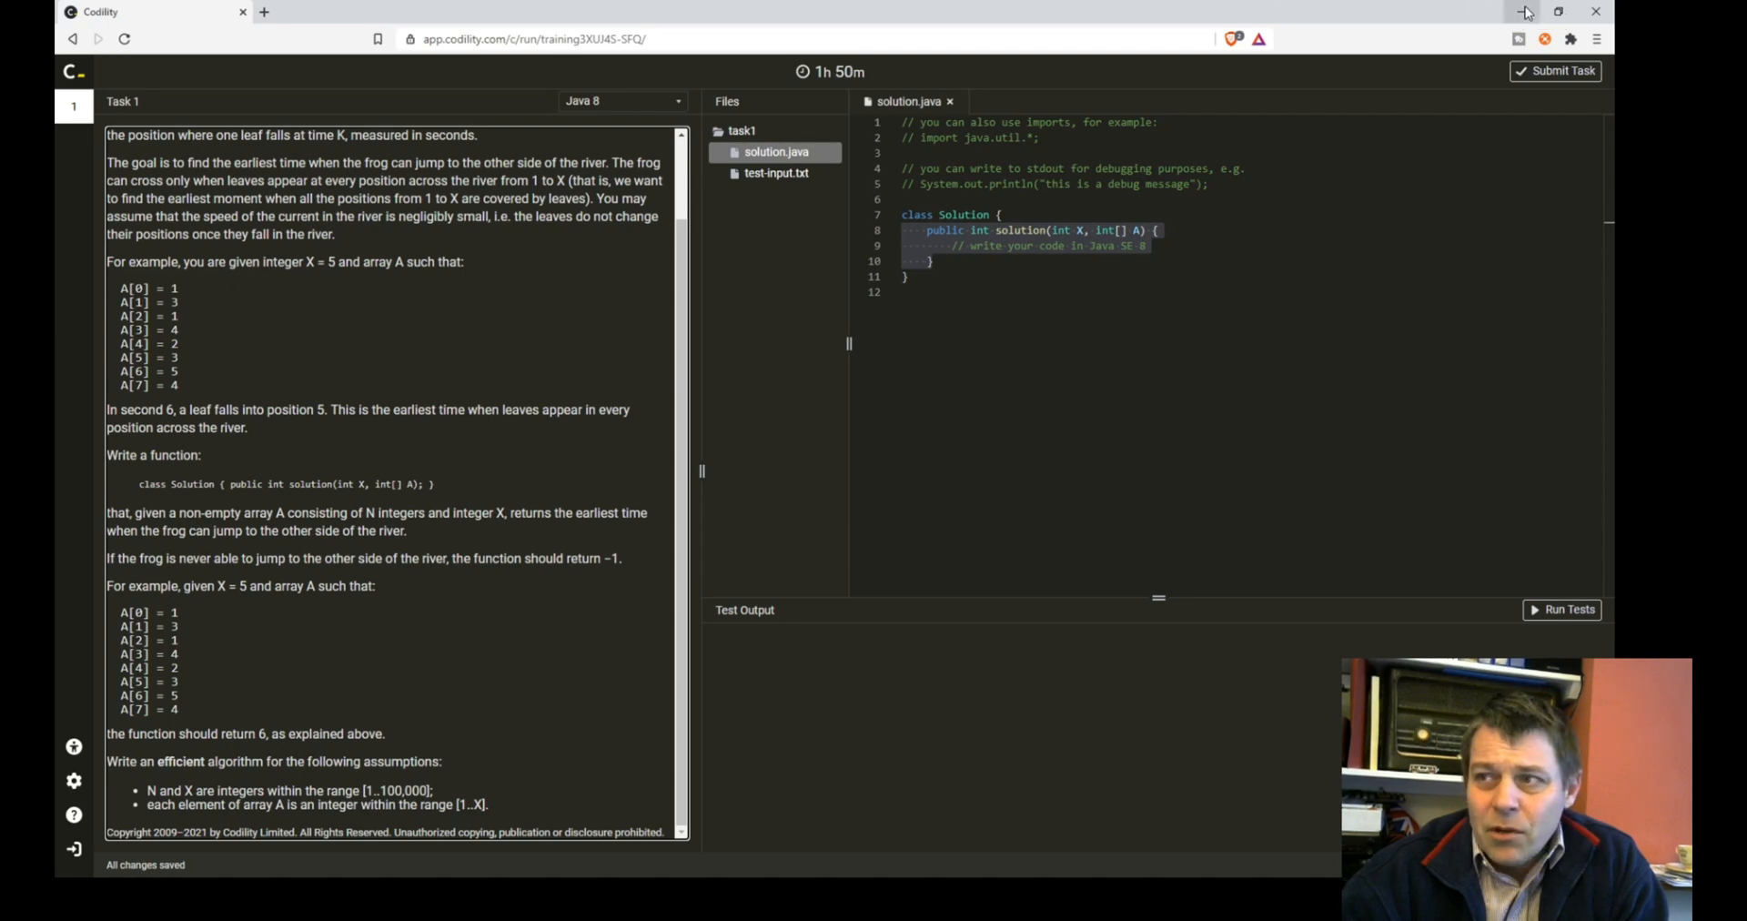
Hide the browser and duplicate the println test line in main.
click(1521, 11)
click(664, 336)
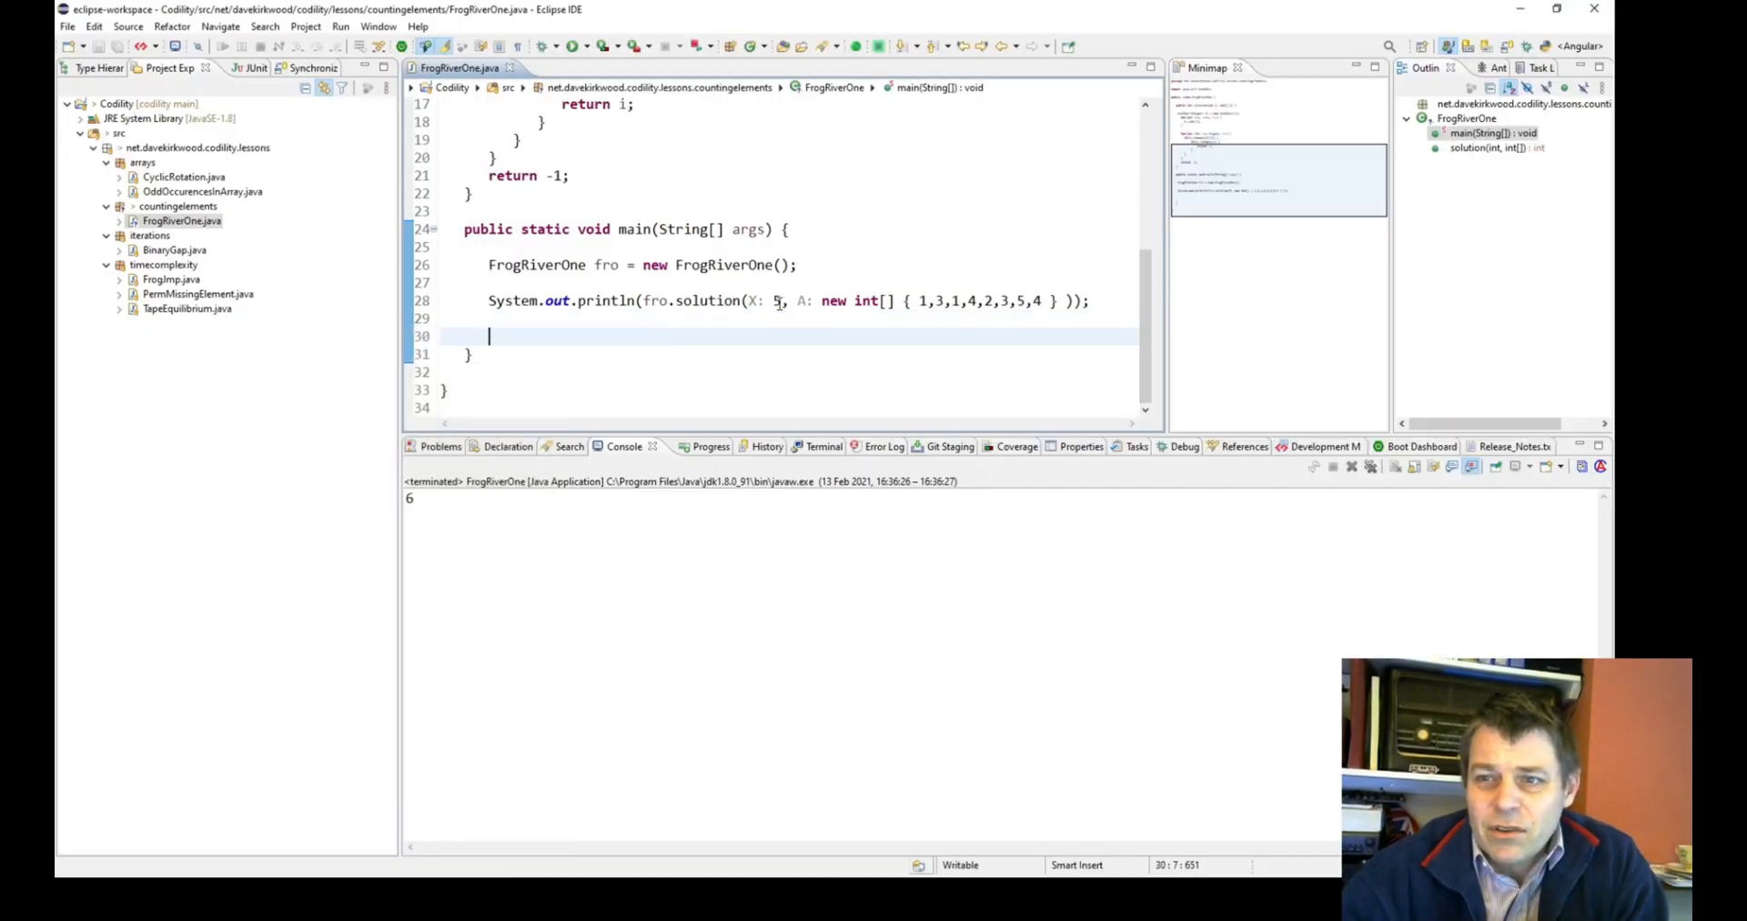
click(531, 316)
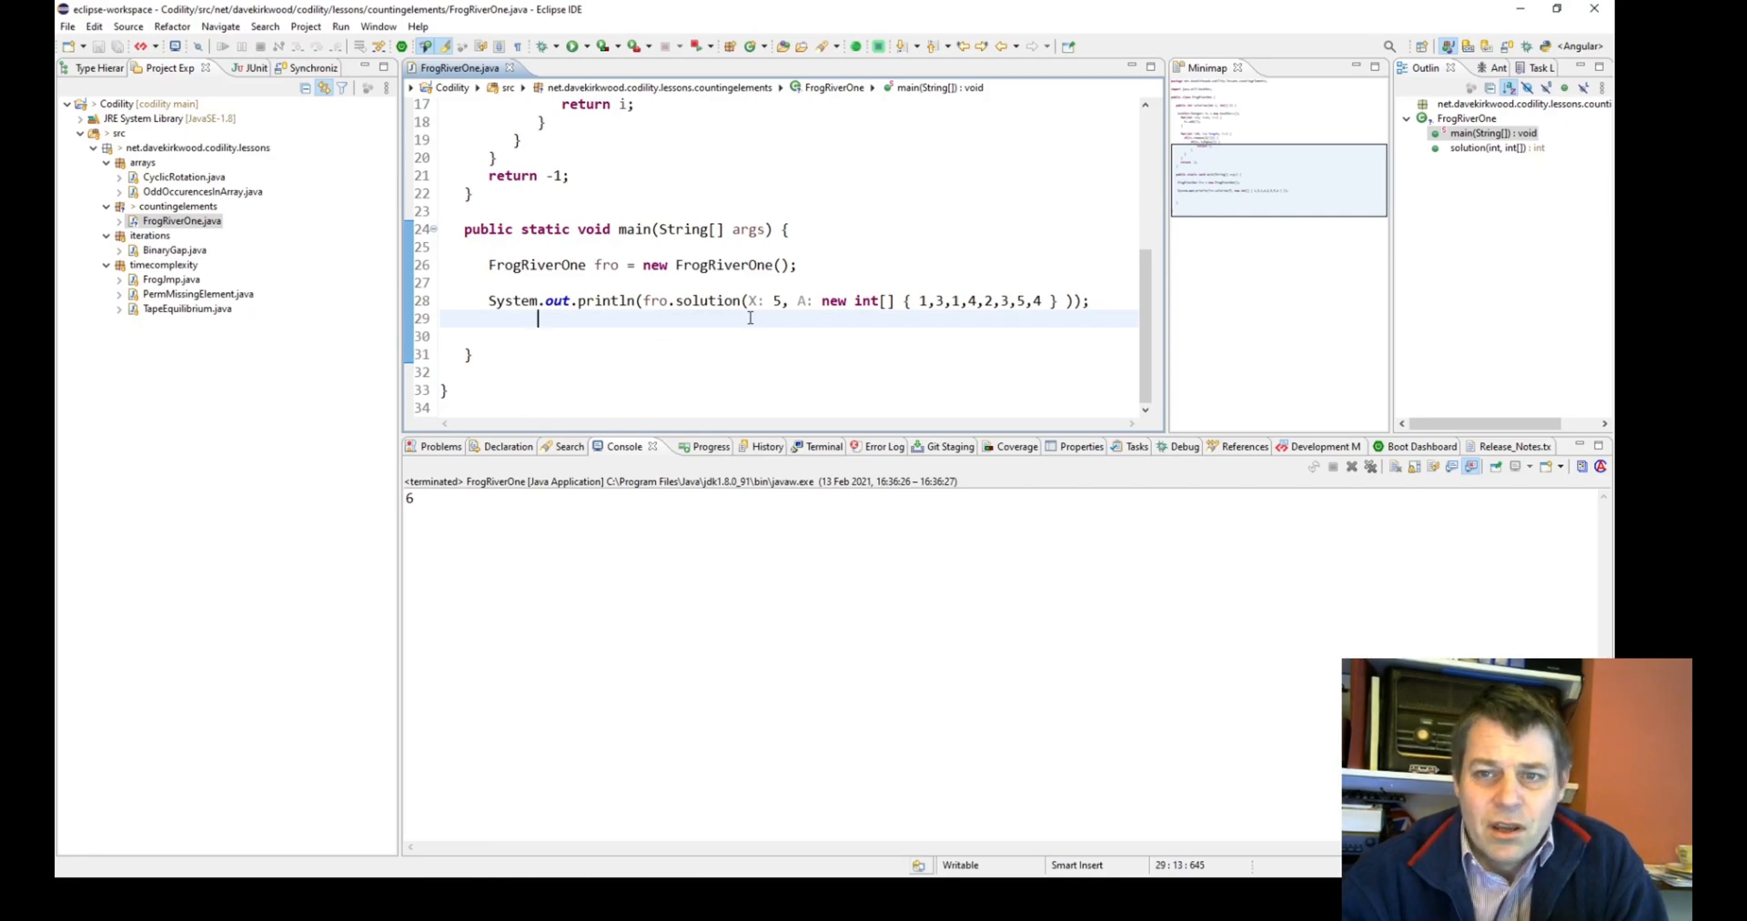
key(shift+Home)
key(shift+Up)
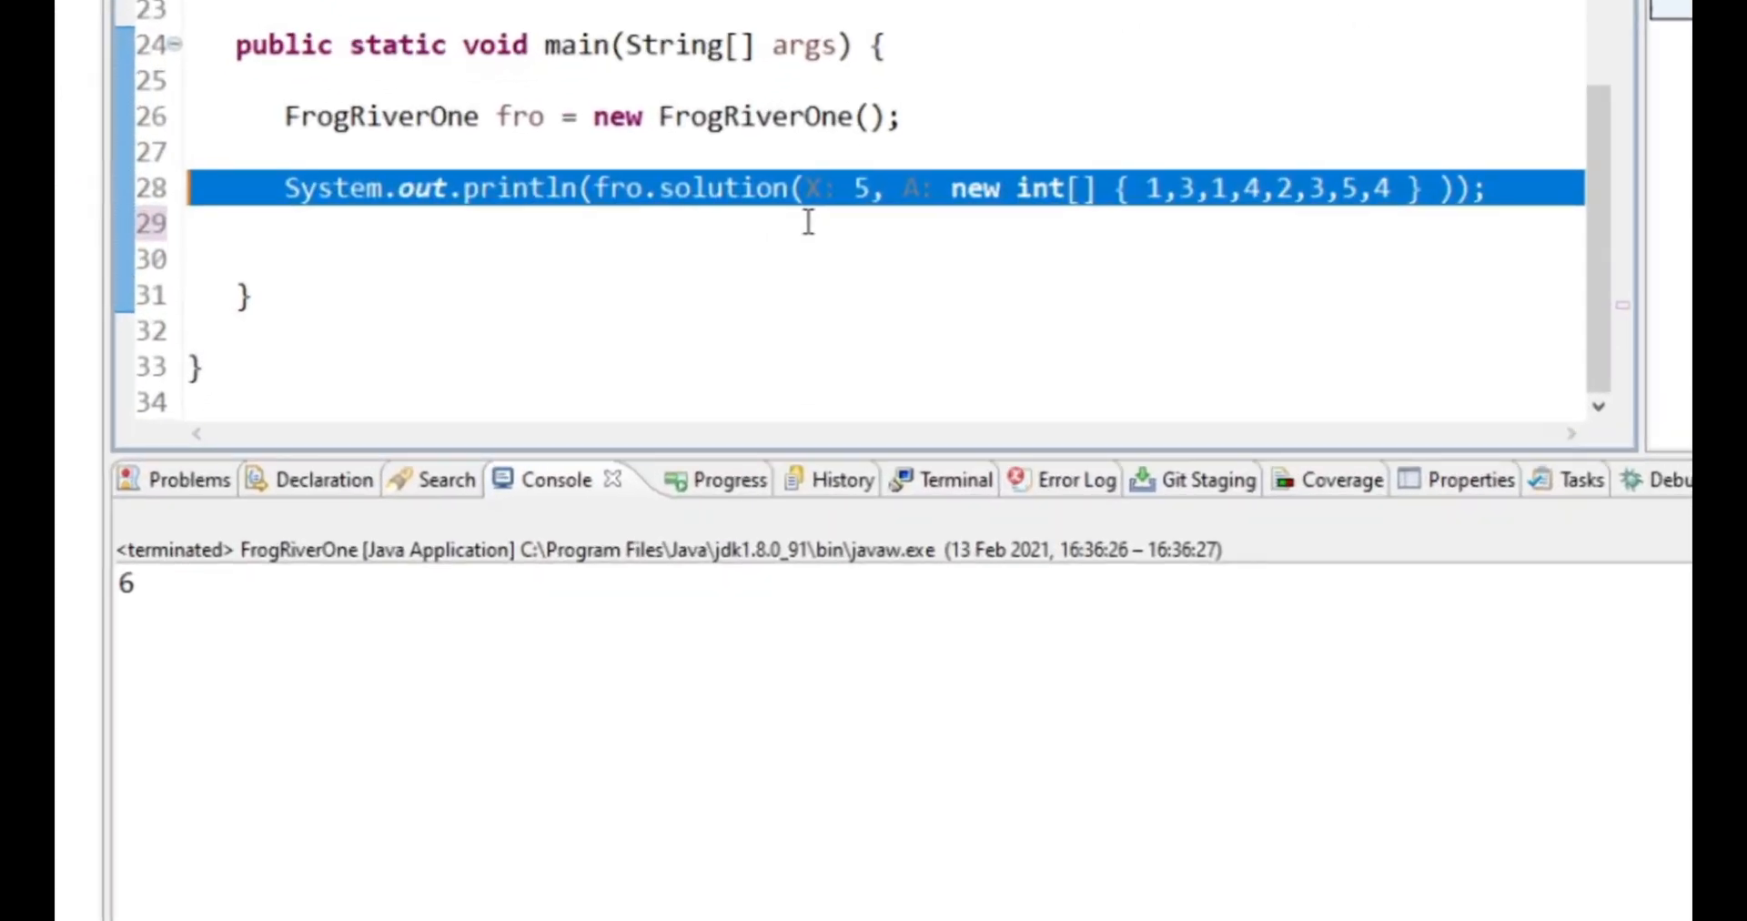
key(ctrl+c)
click(233, 235)
key(ctrl+v)
Change the copy to solution(1, new int[]{ 1 }) and rerun so the console prints 6 and 0.
key(ctrl+Right)
key(ctrl+Right)
key(ctrl+Right)
key(ctrl+Right)
key(BackSpace)
text(1)
key(ctrl+Right)
key(ctrl+Right)
key(ctrl+Right)
key(ctrl+Right)
key(ctrl+Right)
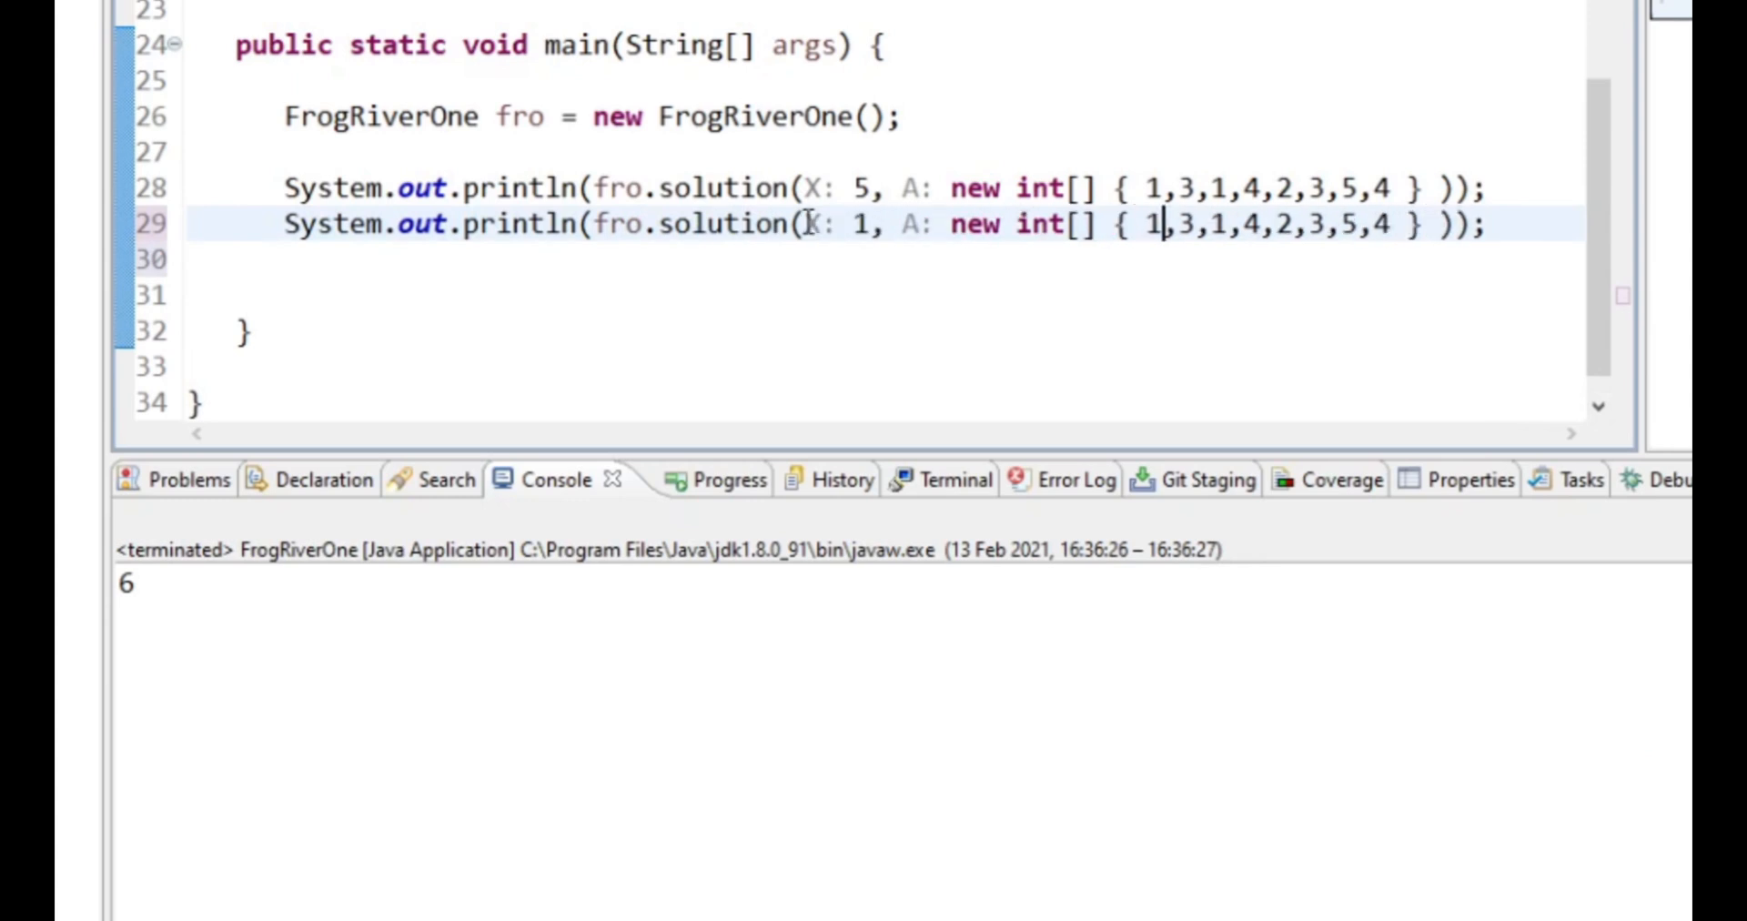
key(shift+End)
key(shift+Left)
key(shift+Left)
key(shift+Left)
key(shift+Left)
key(shift+Left)
key(BackSpace)
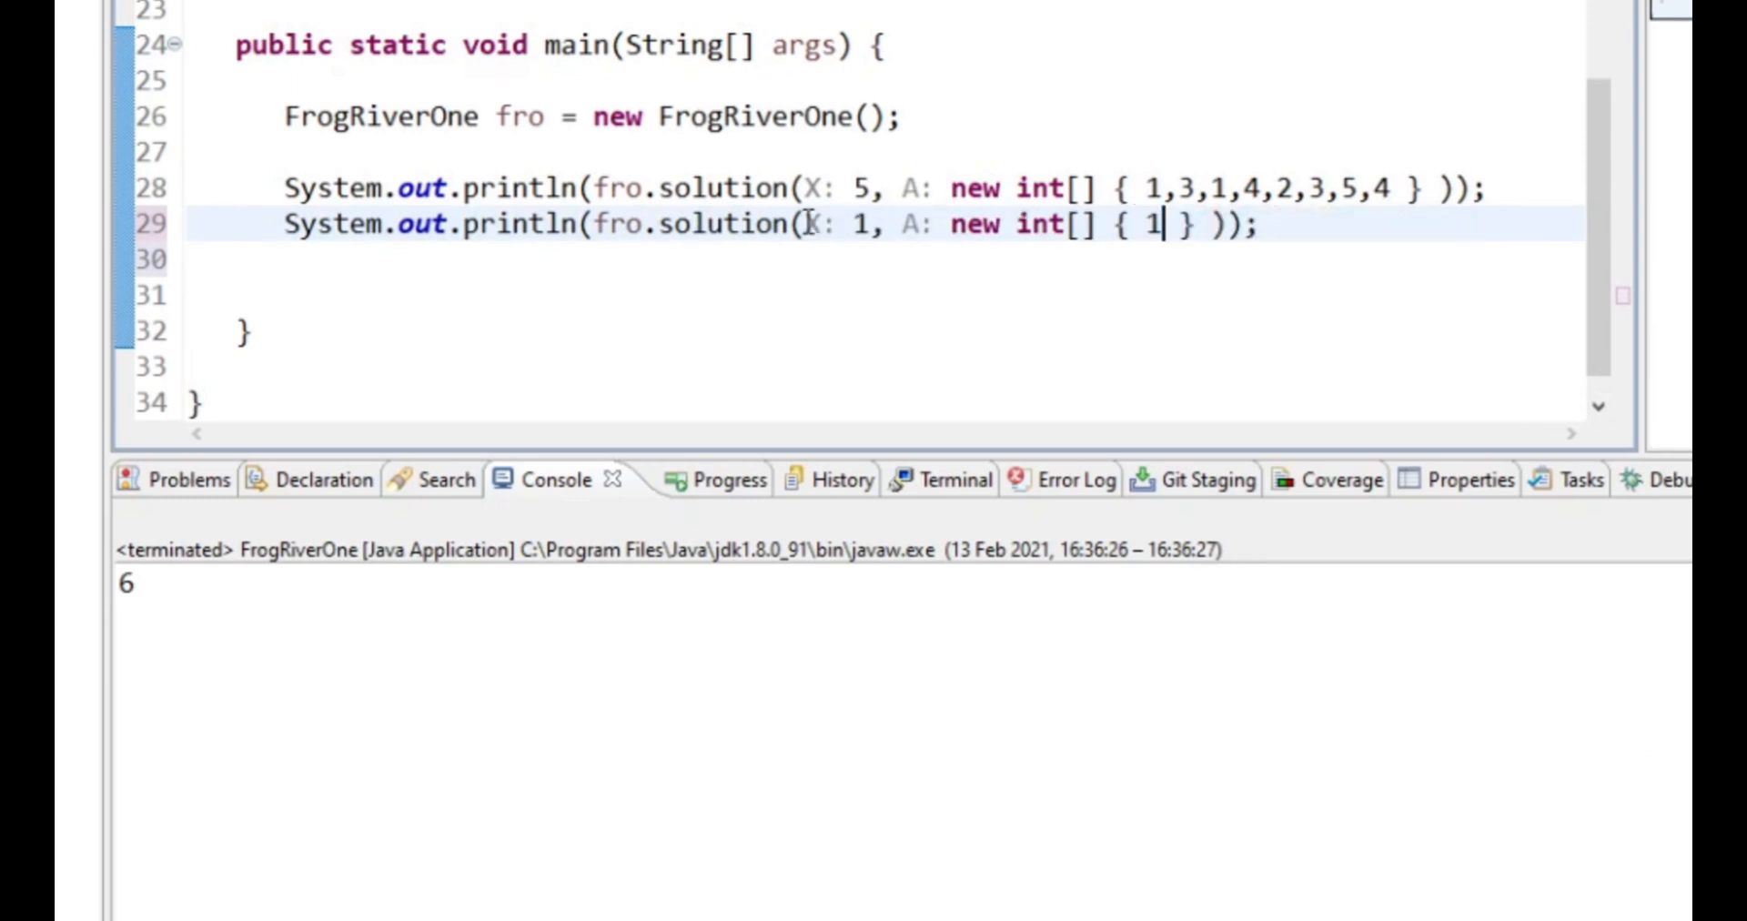
key(Down)
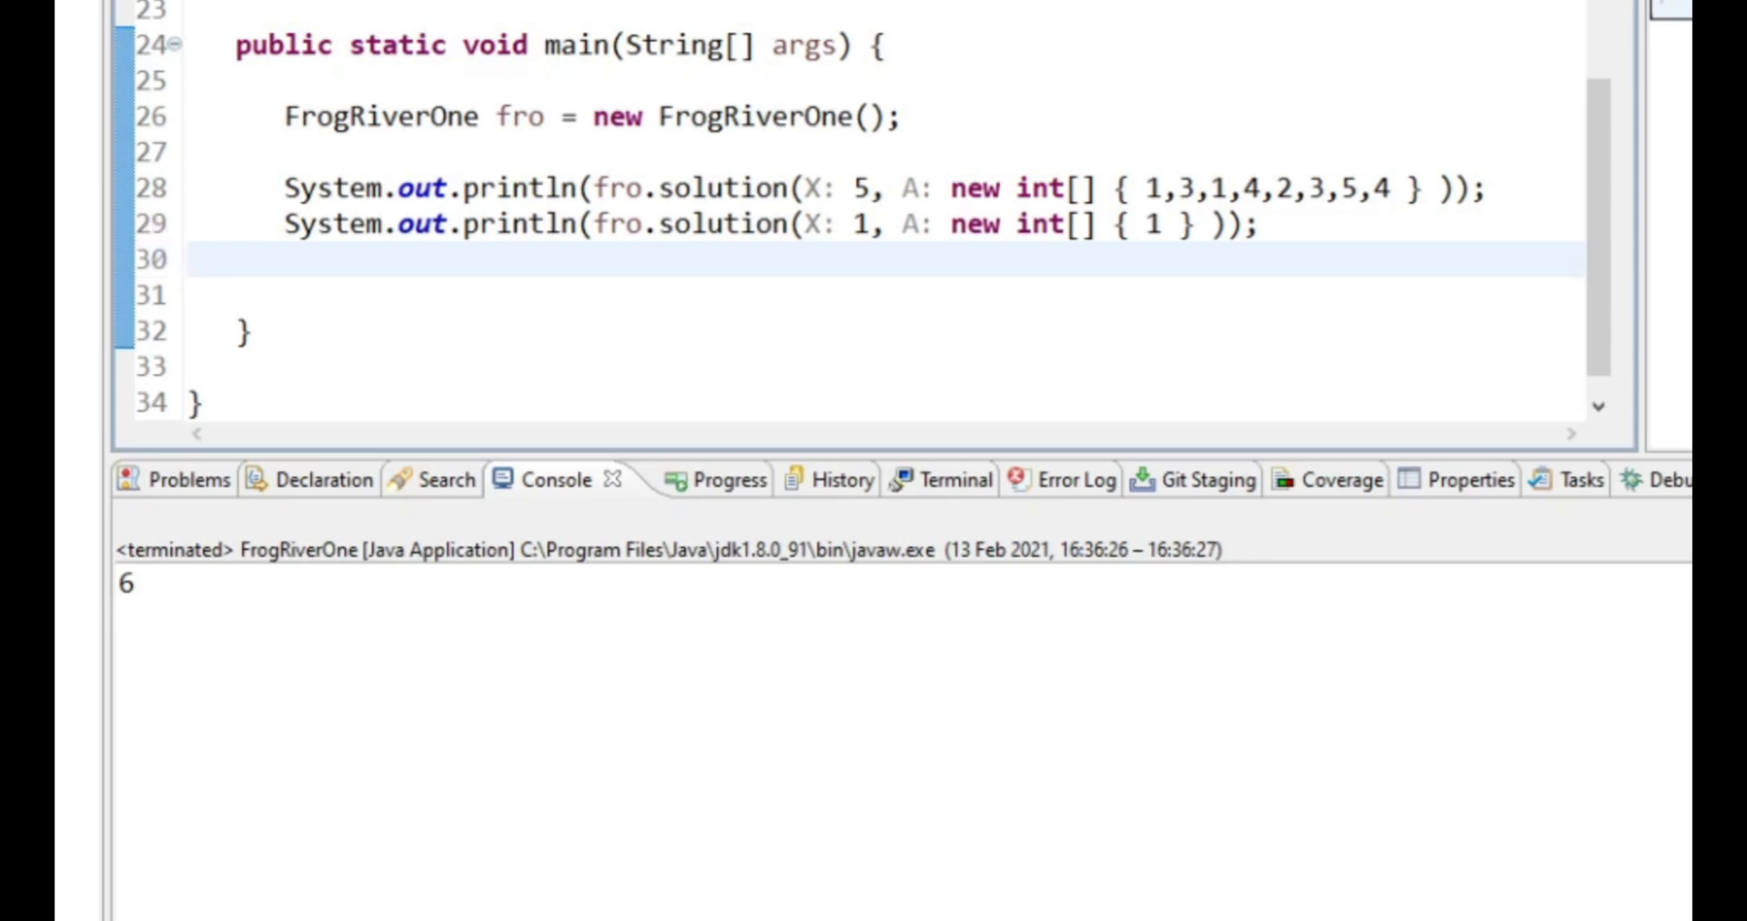
click(450, 3)
click(491, 2)
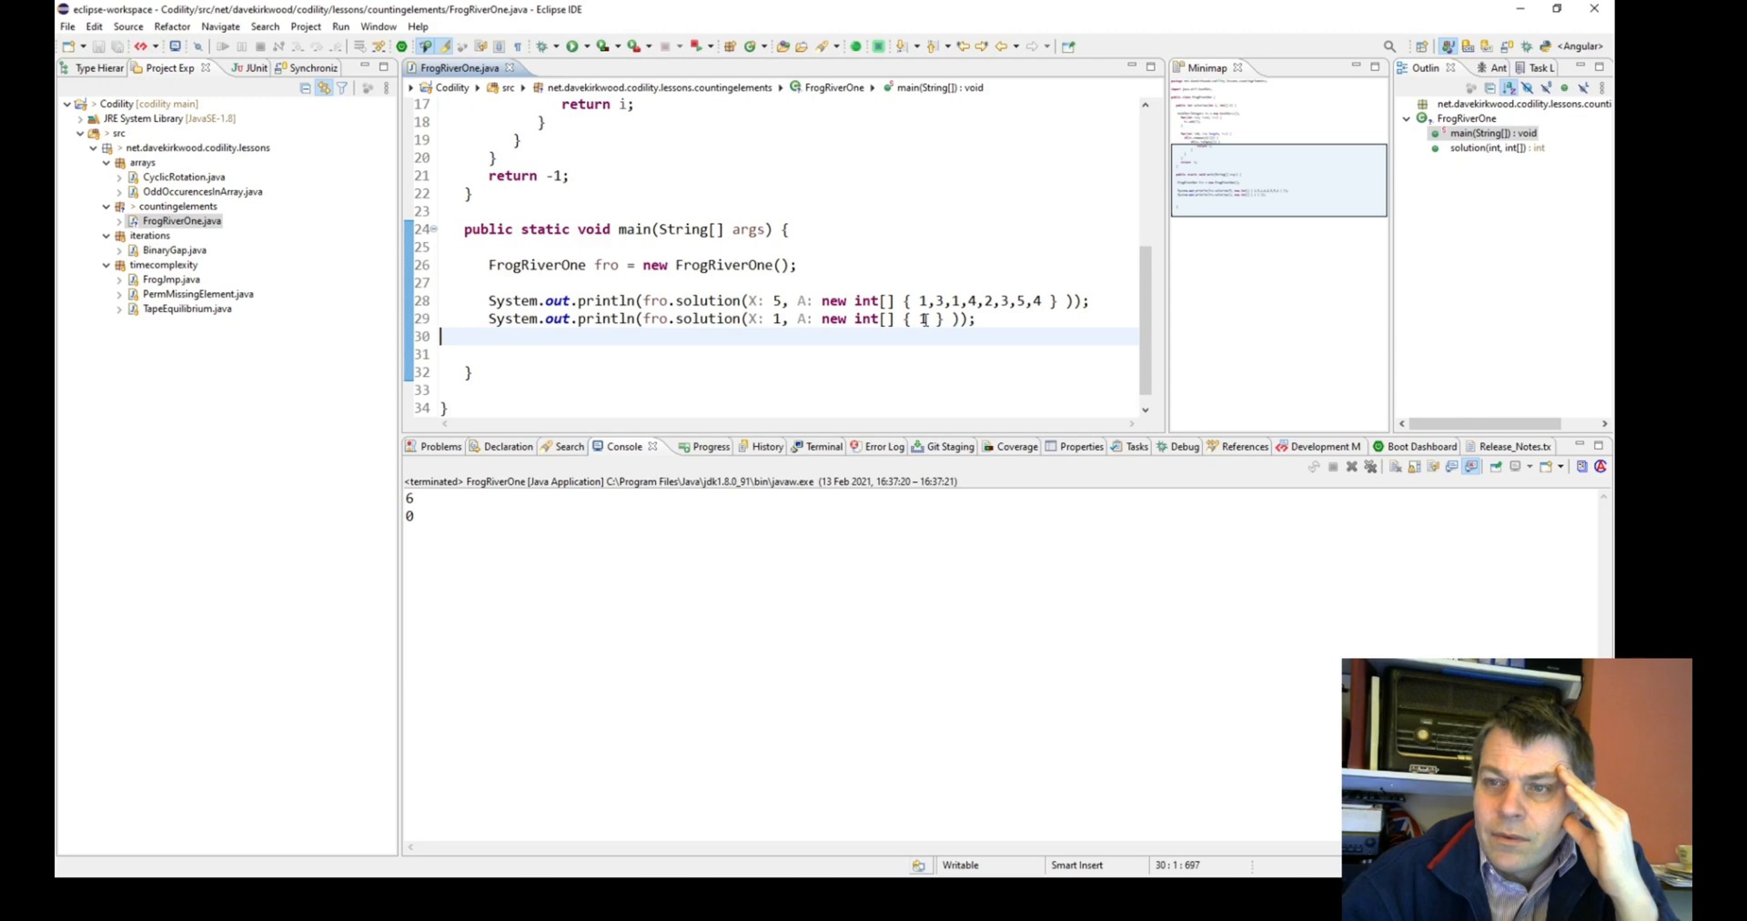
Highlight the test array values on line 28, then switch to the Codility task in Chrome.
drag(920, 300, 1008, 301)
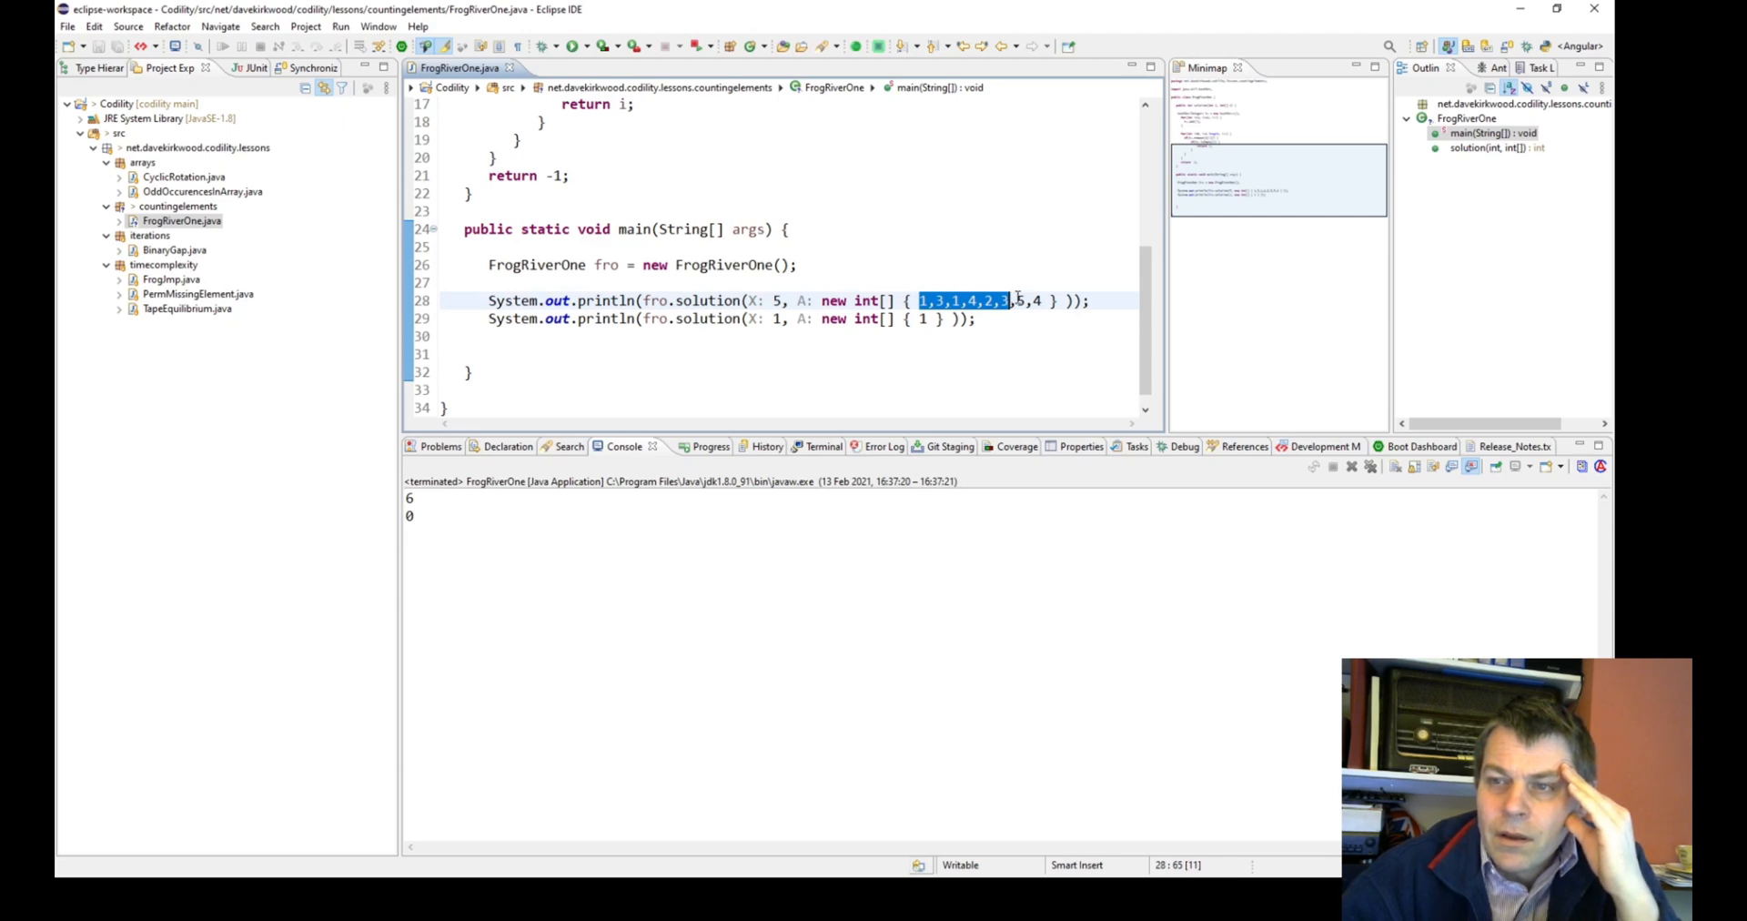
drag(920, 300, 1034, 300)
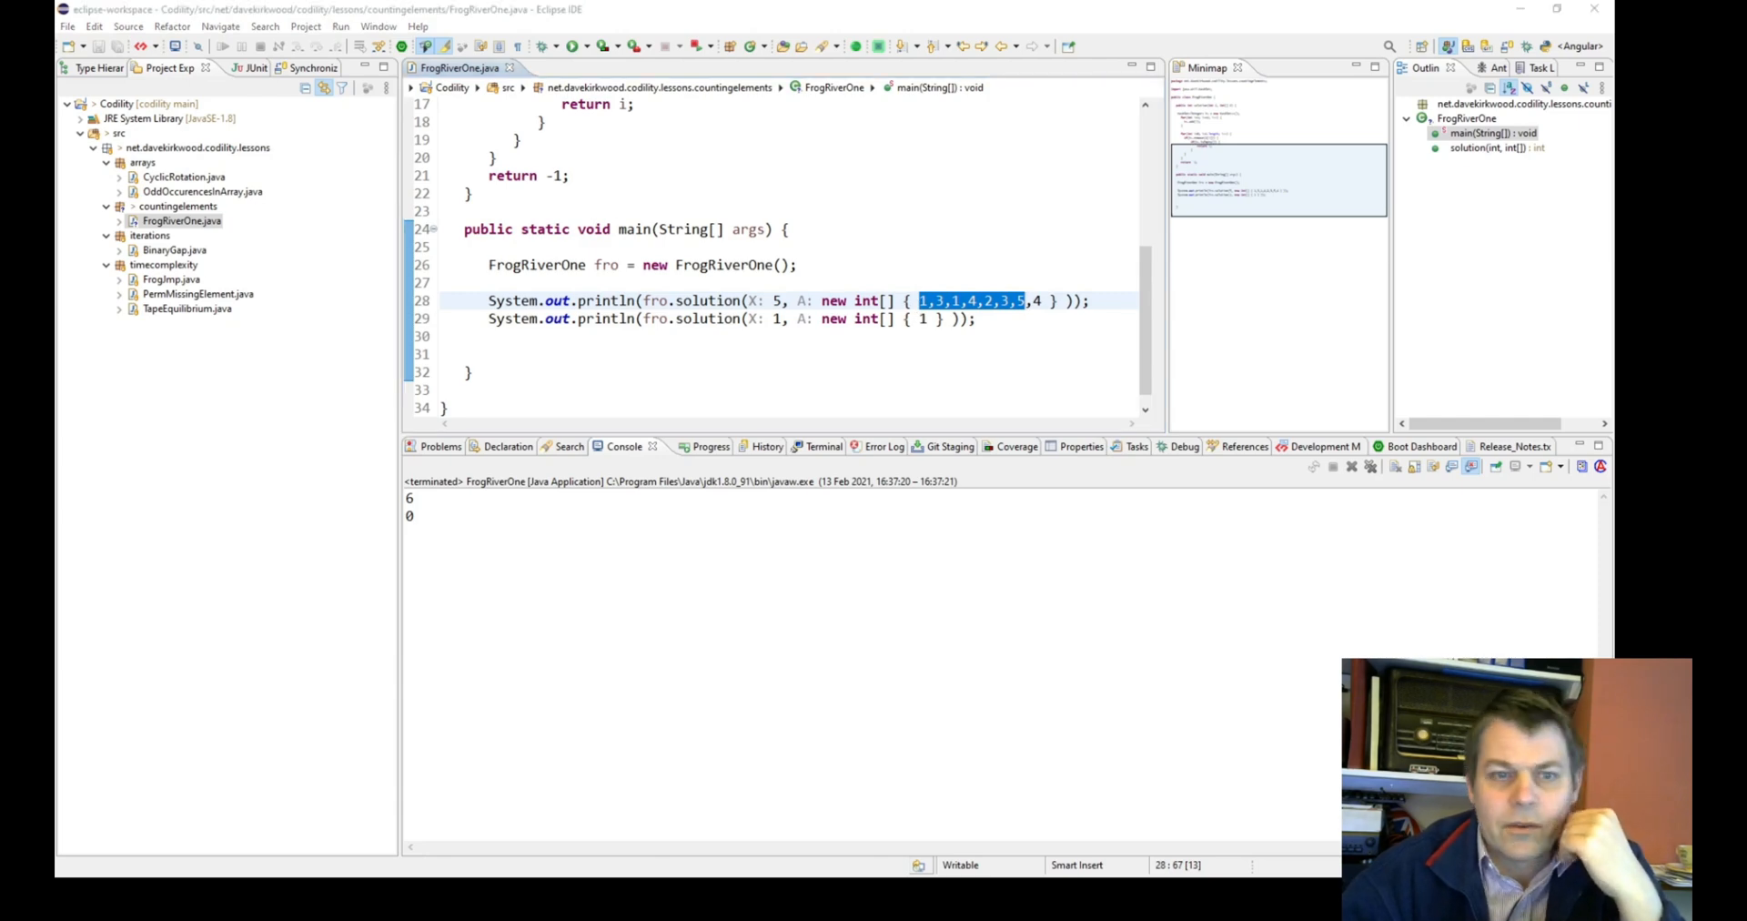
key(alt+Tab)
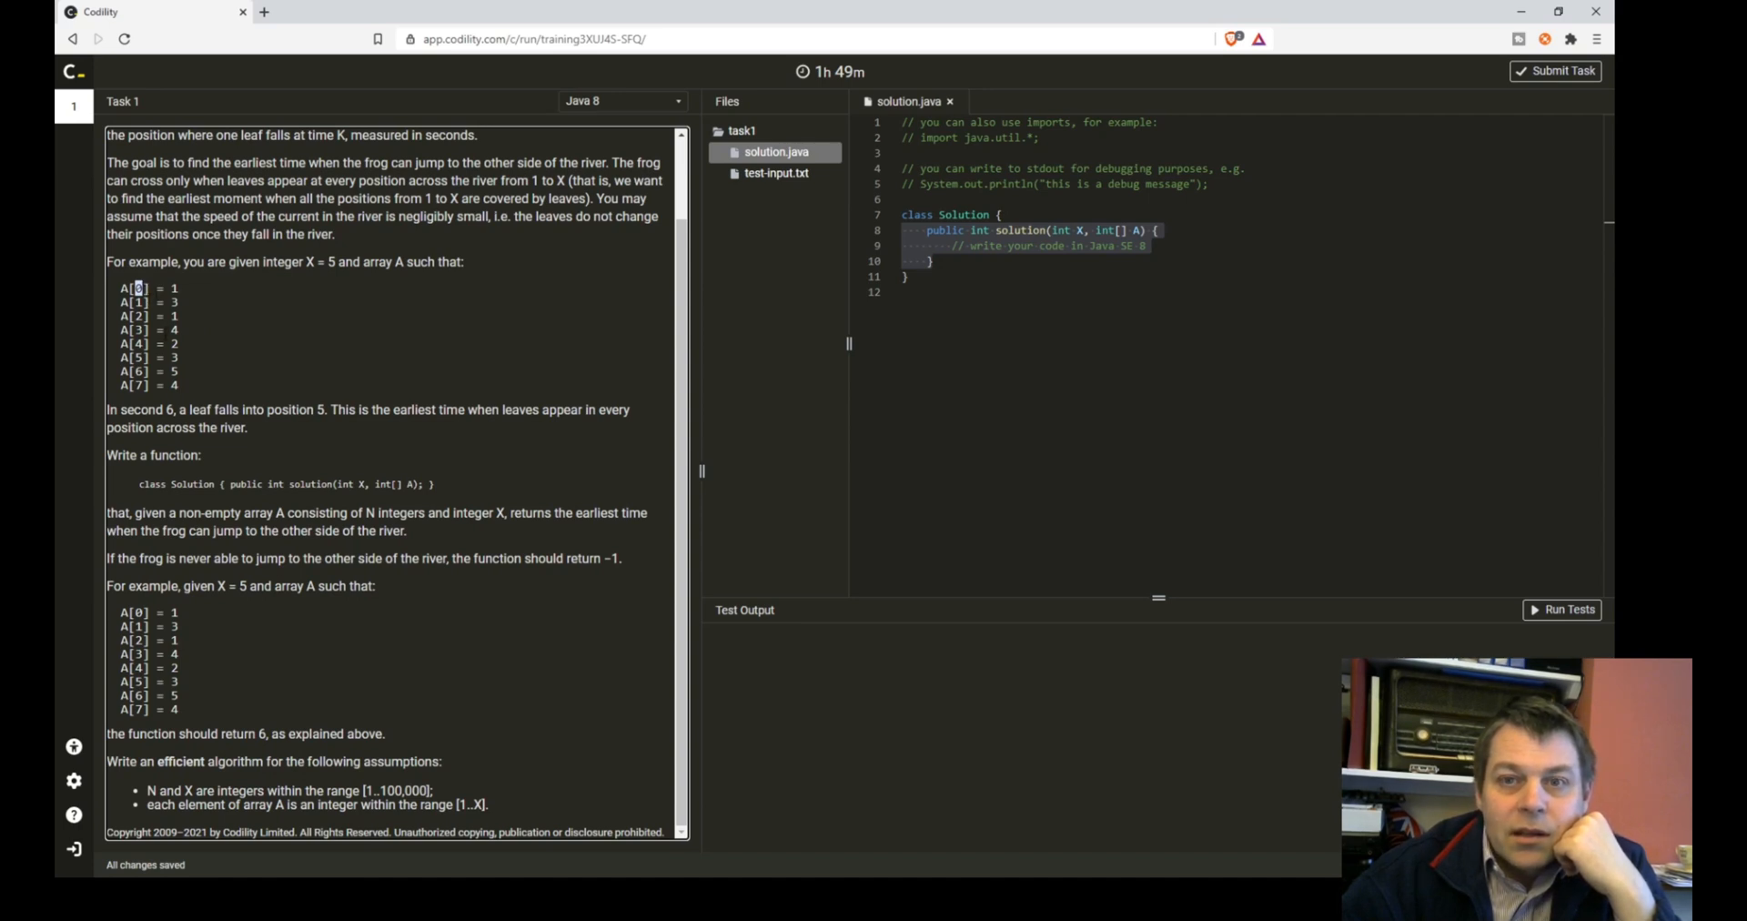
Highlight index 6 in the task's example array to check it, then clear the highlight.
click(303, 287)
double_click(139, 371)
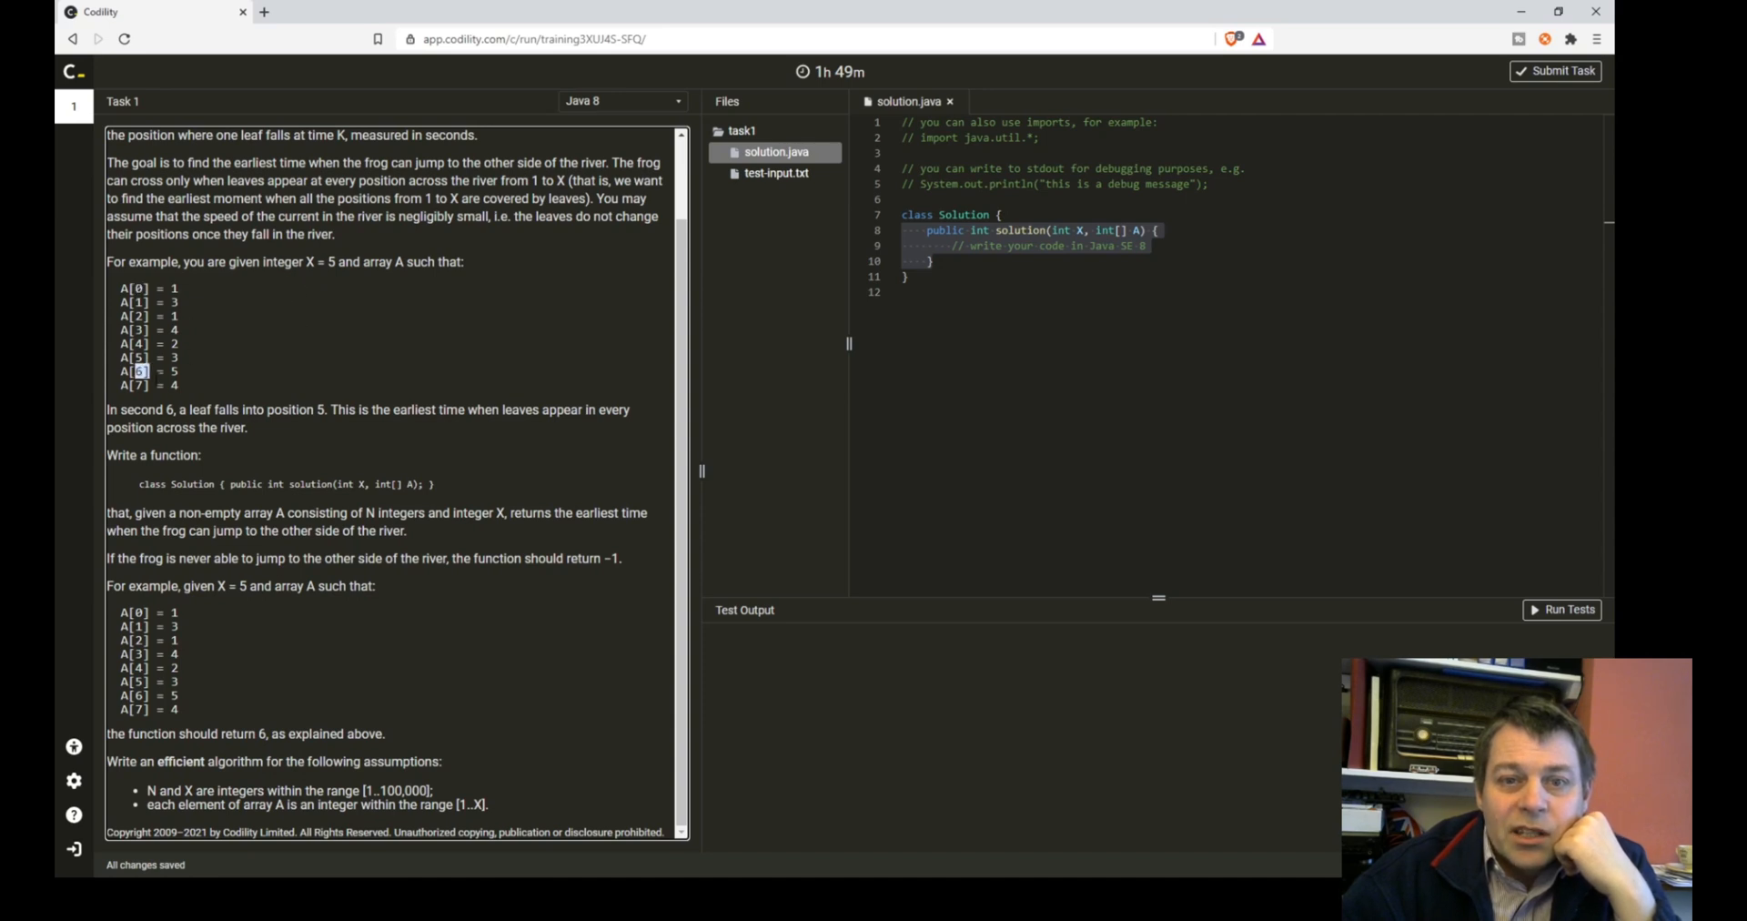
click(186, 369)
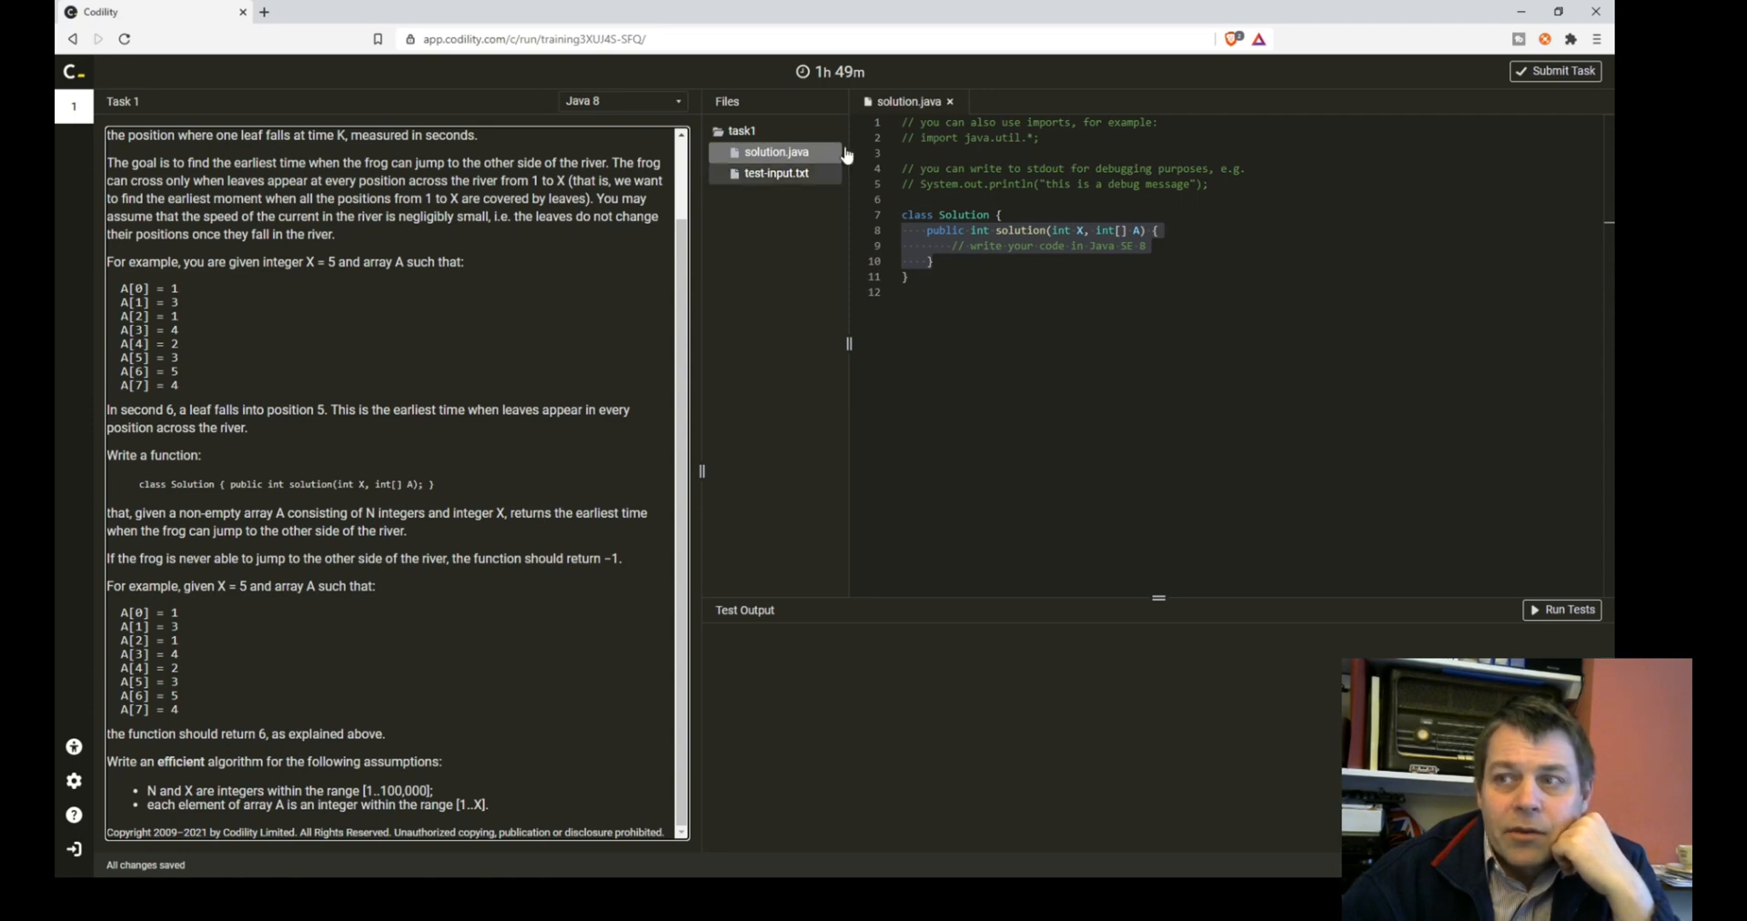
Select the solution body from the HashSet line to return -1 and switch back to Codility.
click(1512, 10)
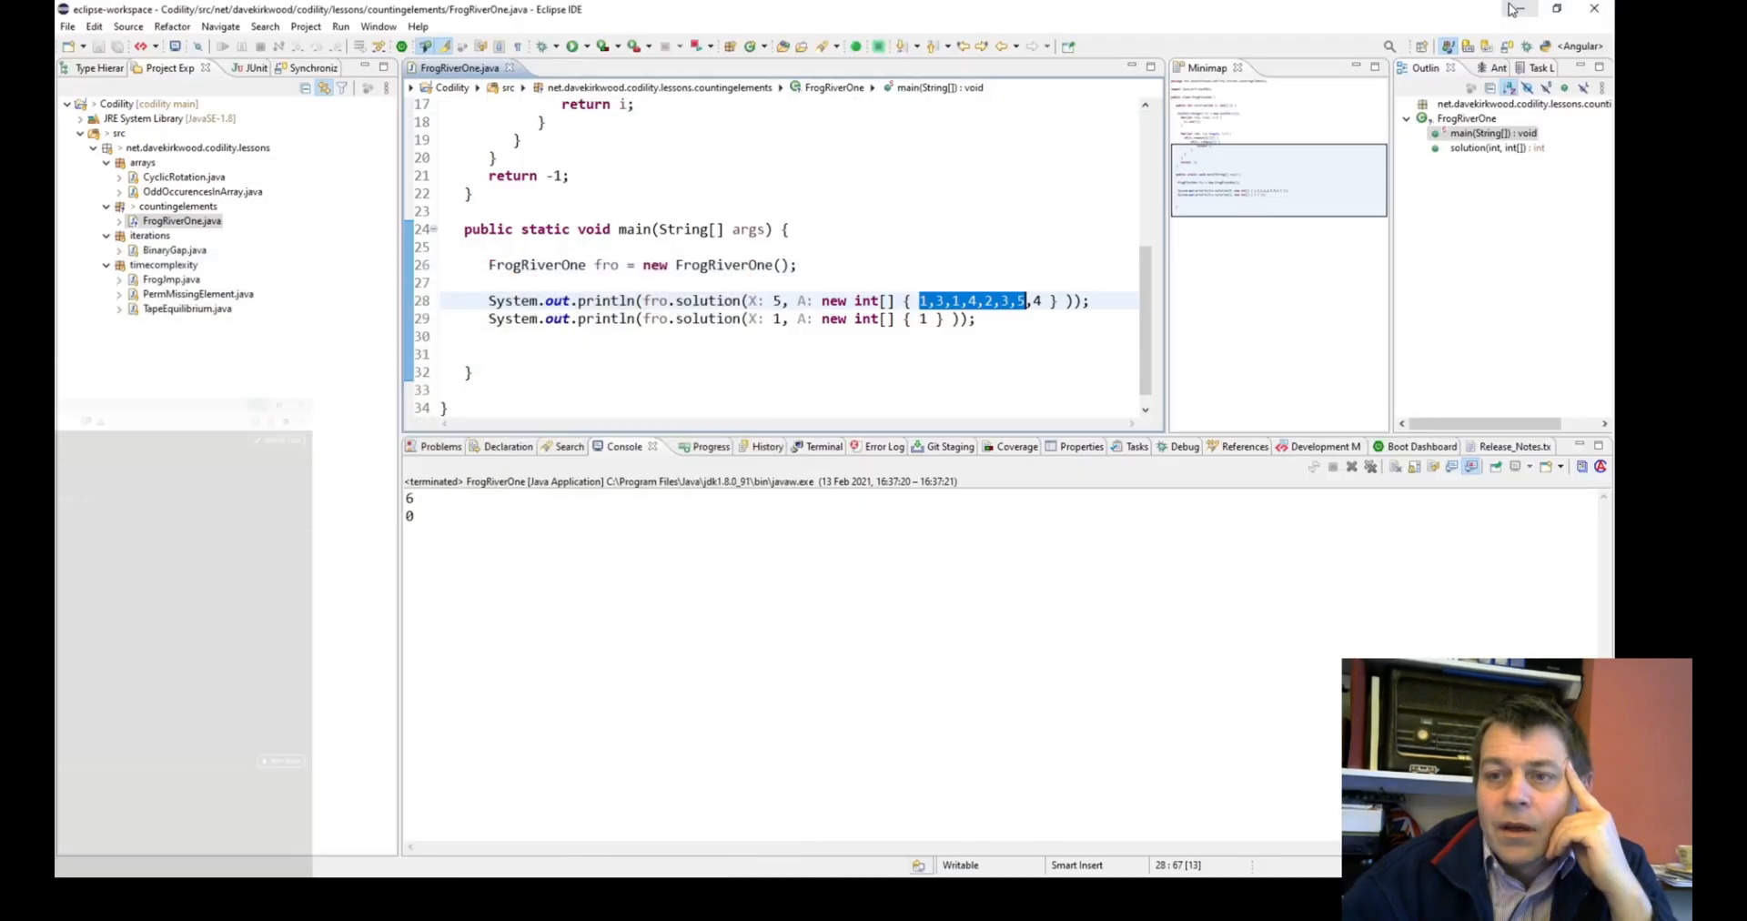
scroll(734, 202, up, 1)
scroll(734, 202, up, 3)
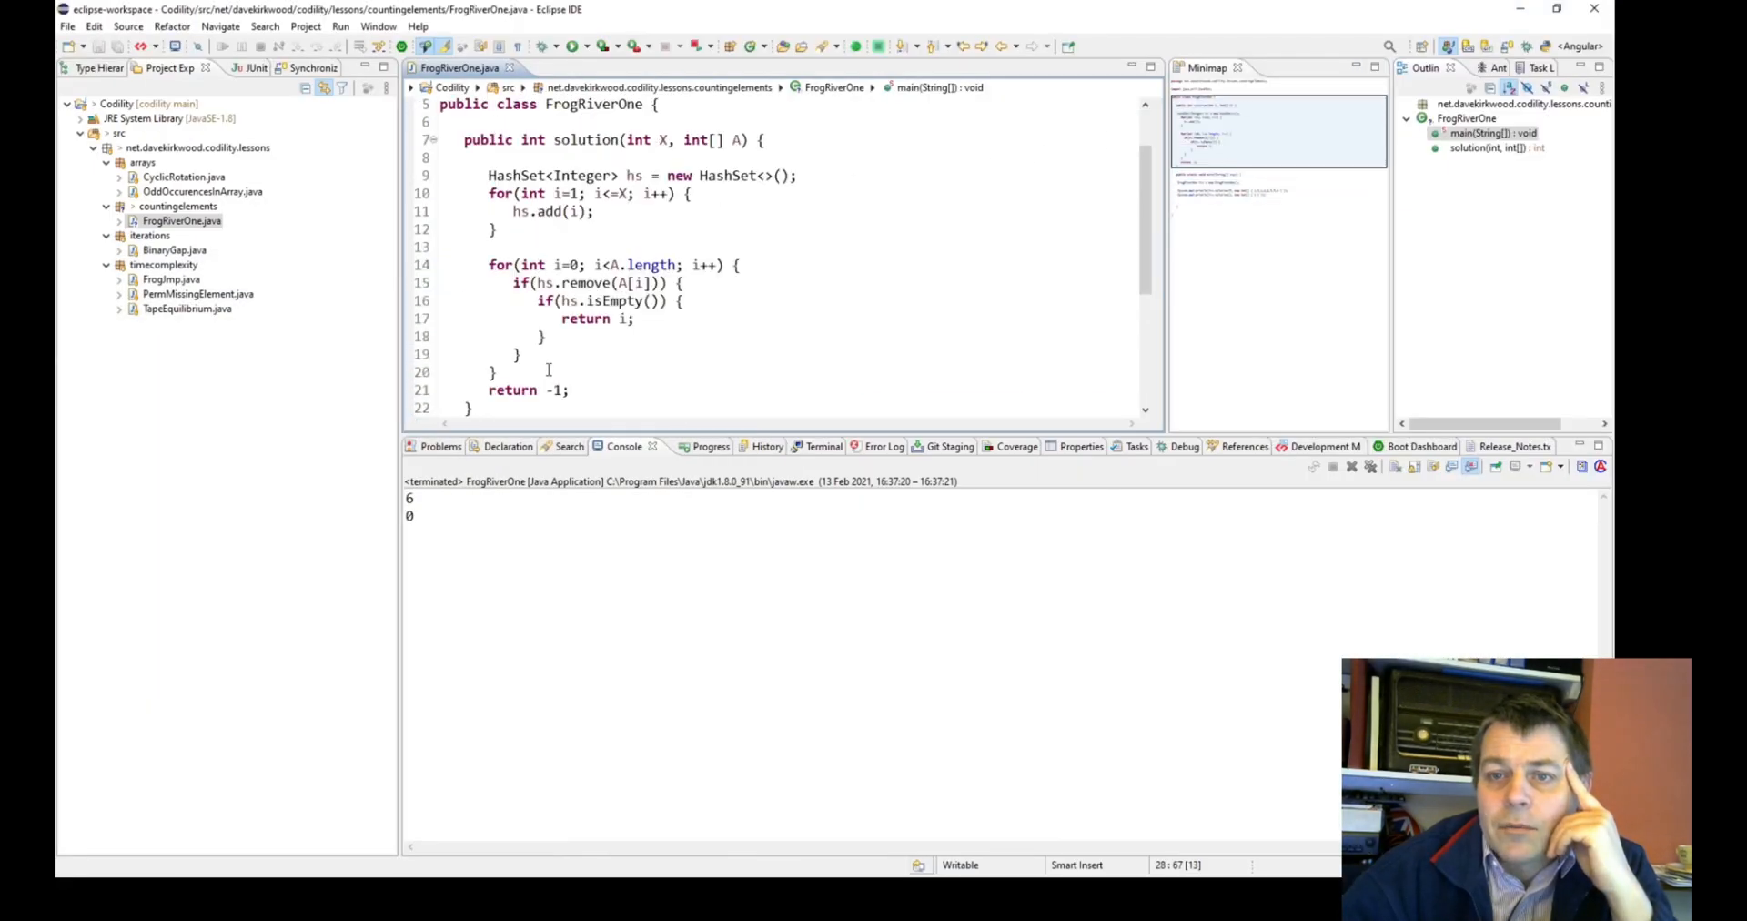
drag(576, 390, 415, 178)
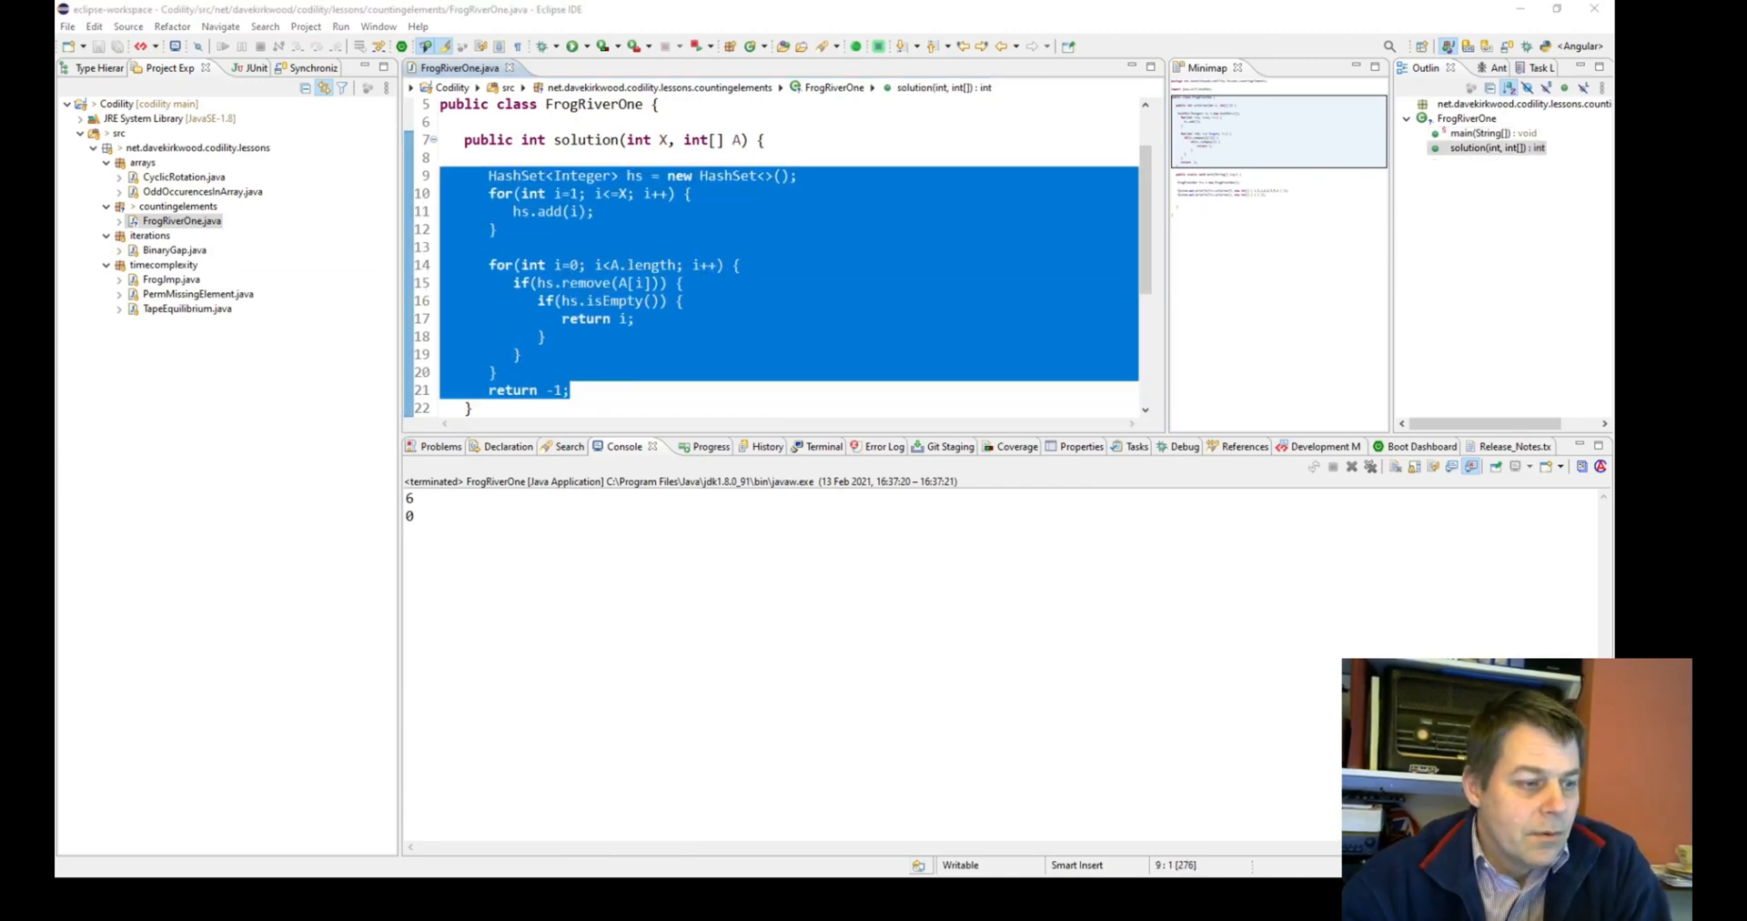
key(alt+Tab)
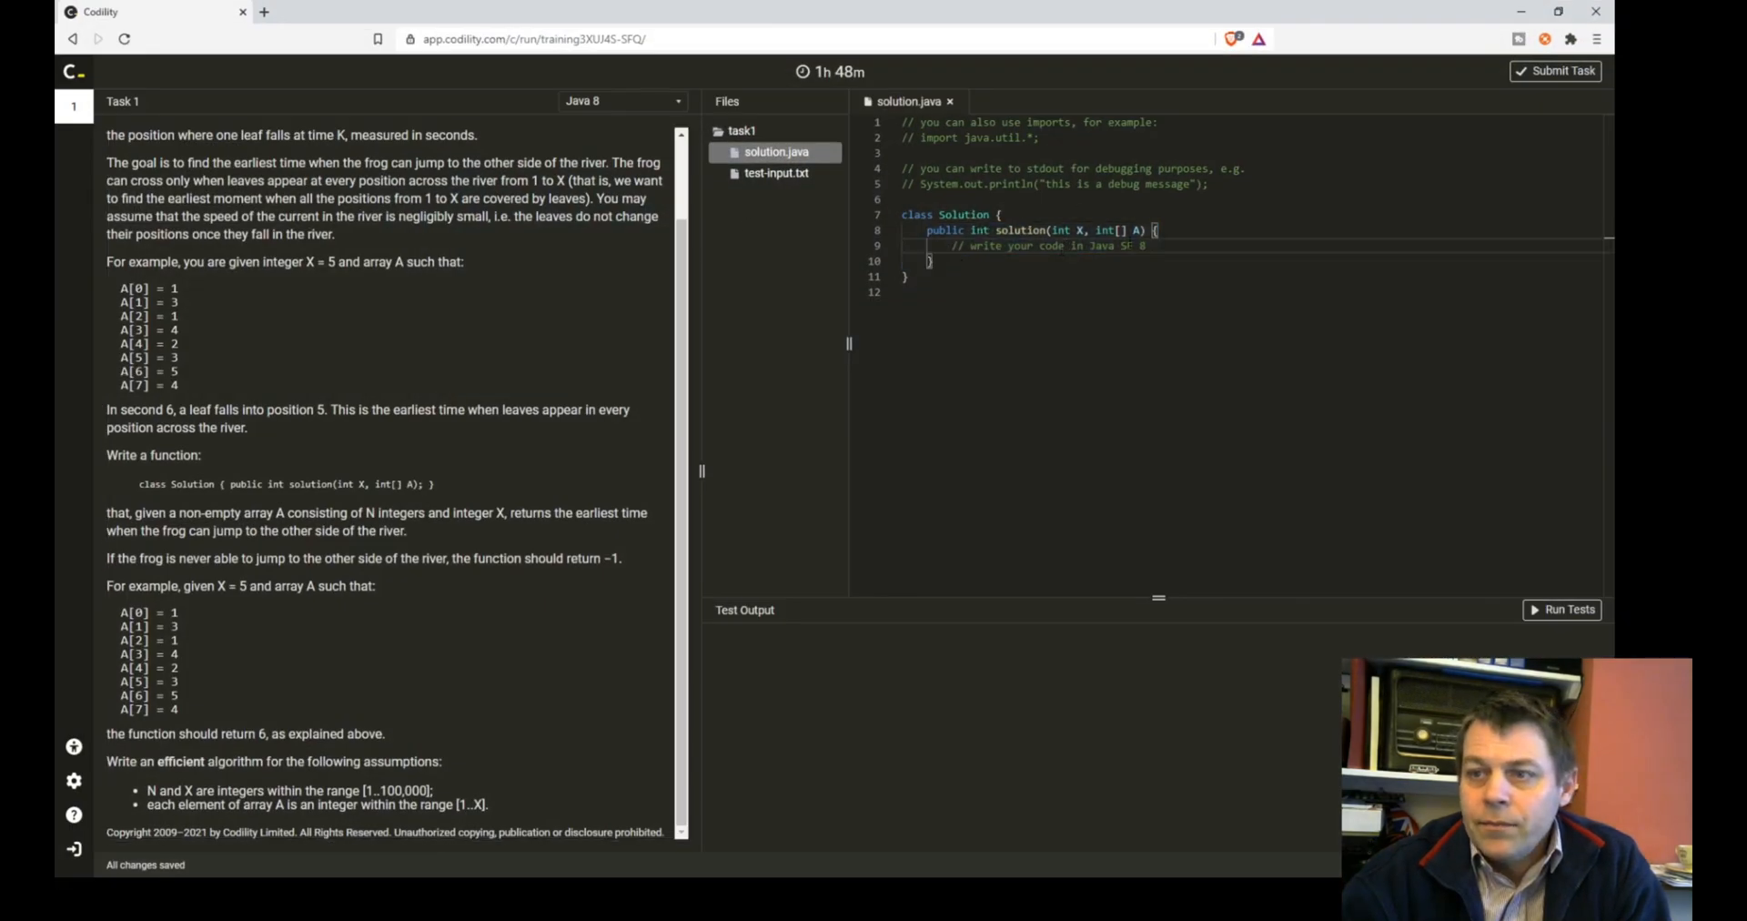
Paste the HashSet solution over the placeholder comment line in solution.java.
key(shift+Home)
text(HashSet<Integer> hs = new HashSet<>();       for(int i=1; i<=X; i++) {         hs.add(i);       }        for(int i=0; i<A.length; i++) {         if(hs.remove(A[i])) {             if(hs.isEmpty()) {                 return i;             }         }       }       return -1;)
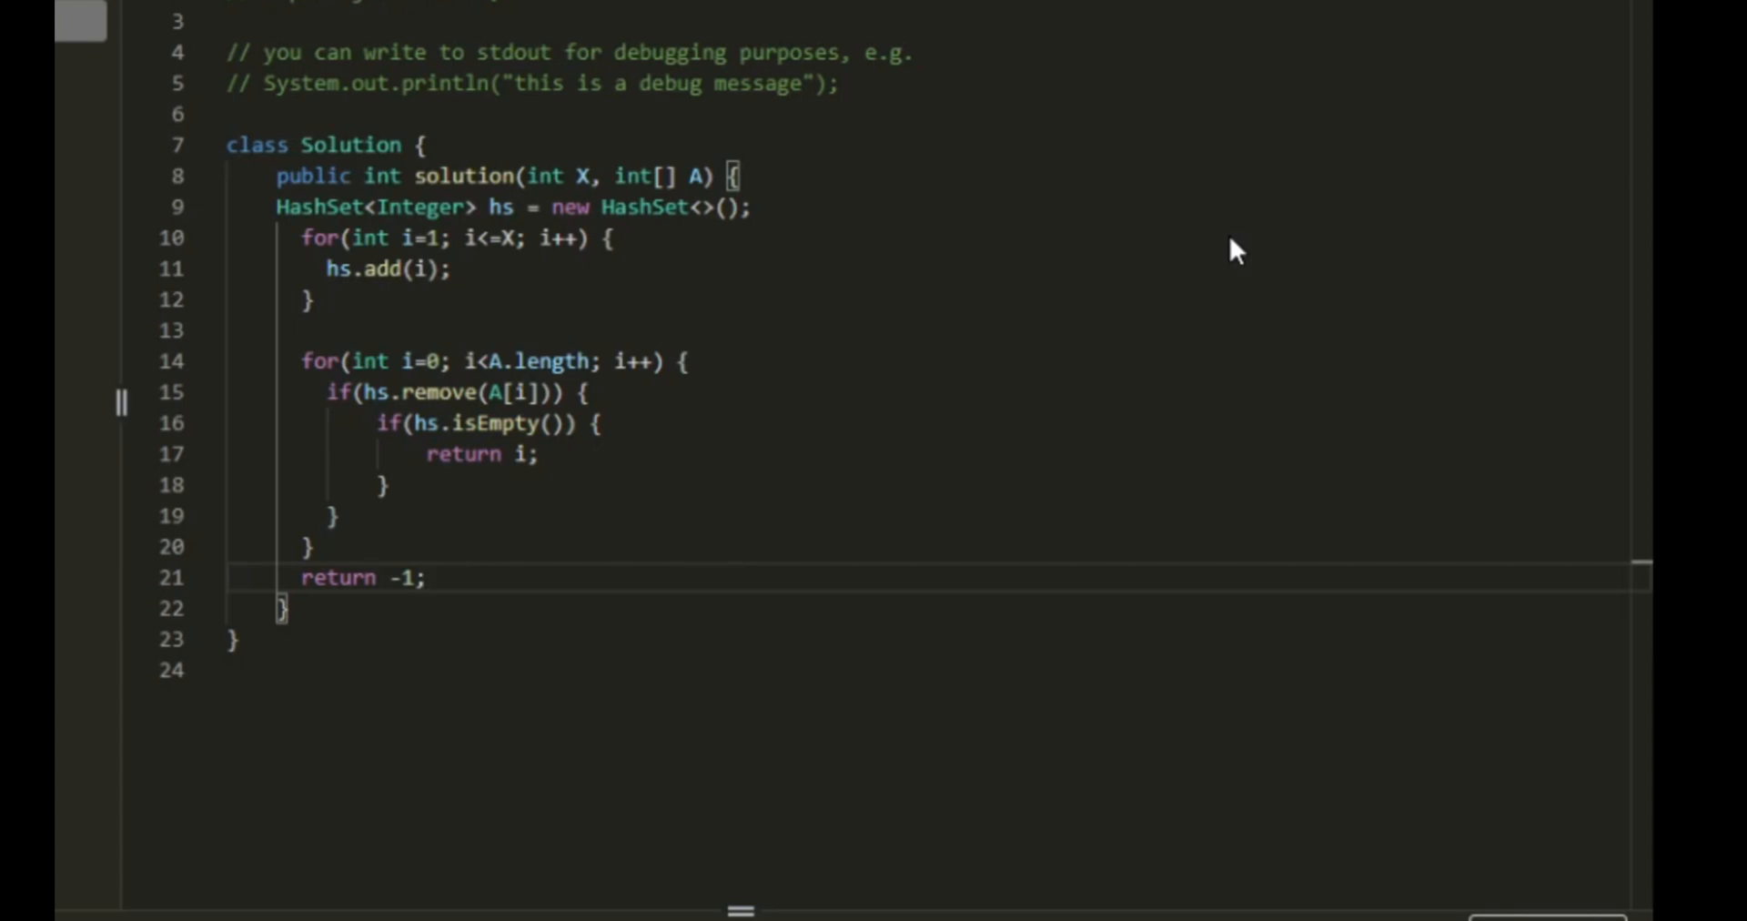
click(1167, 237)
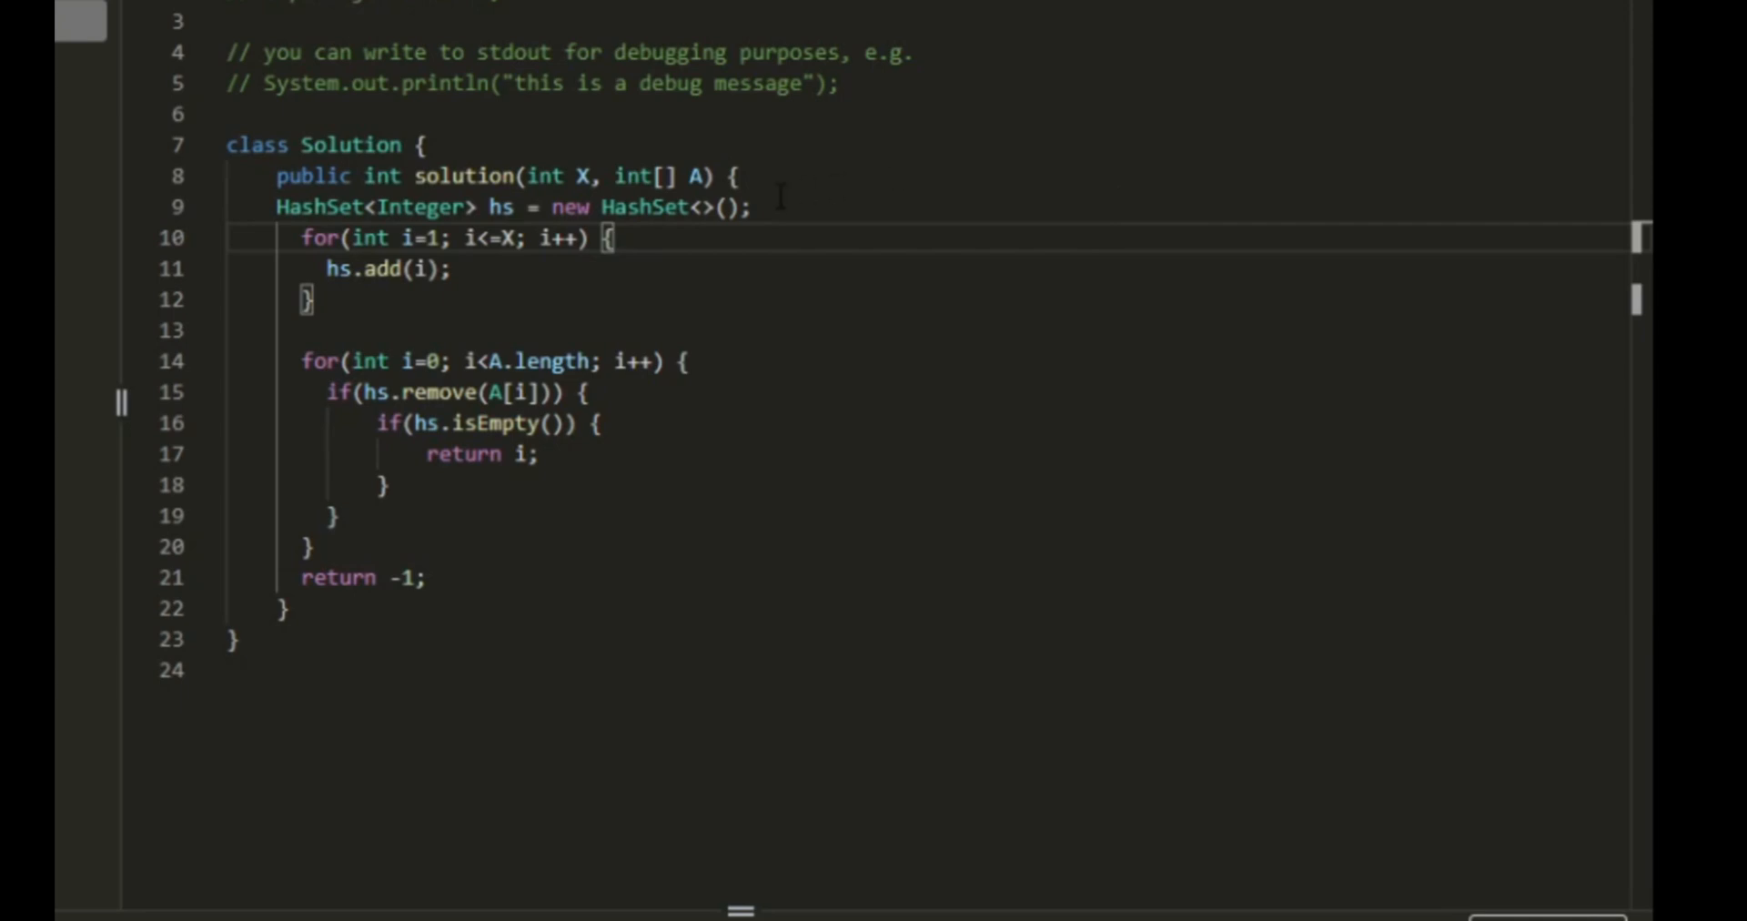
Indent the pasted lines one level and realign the method's closing brace.
drag(273, 207, 400, 561)
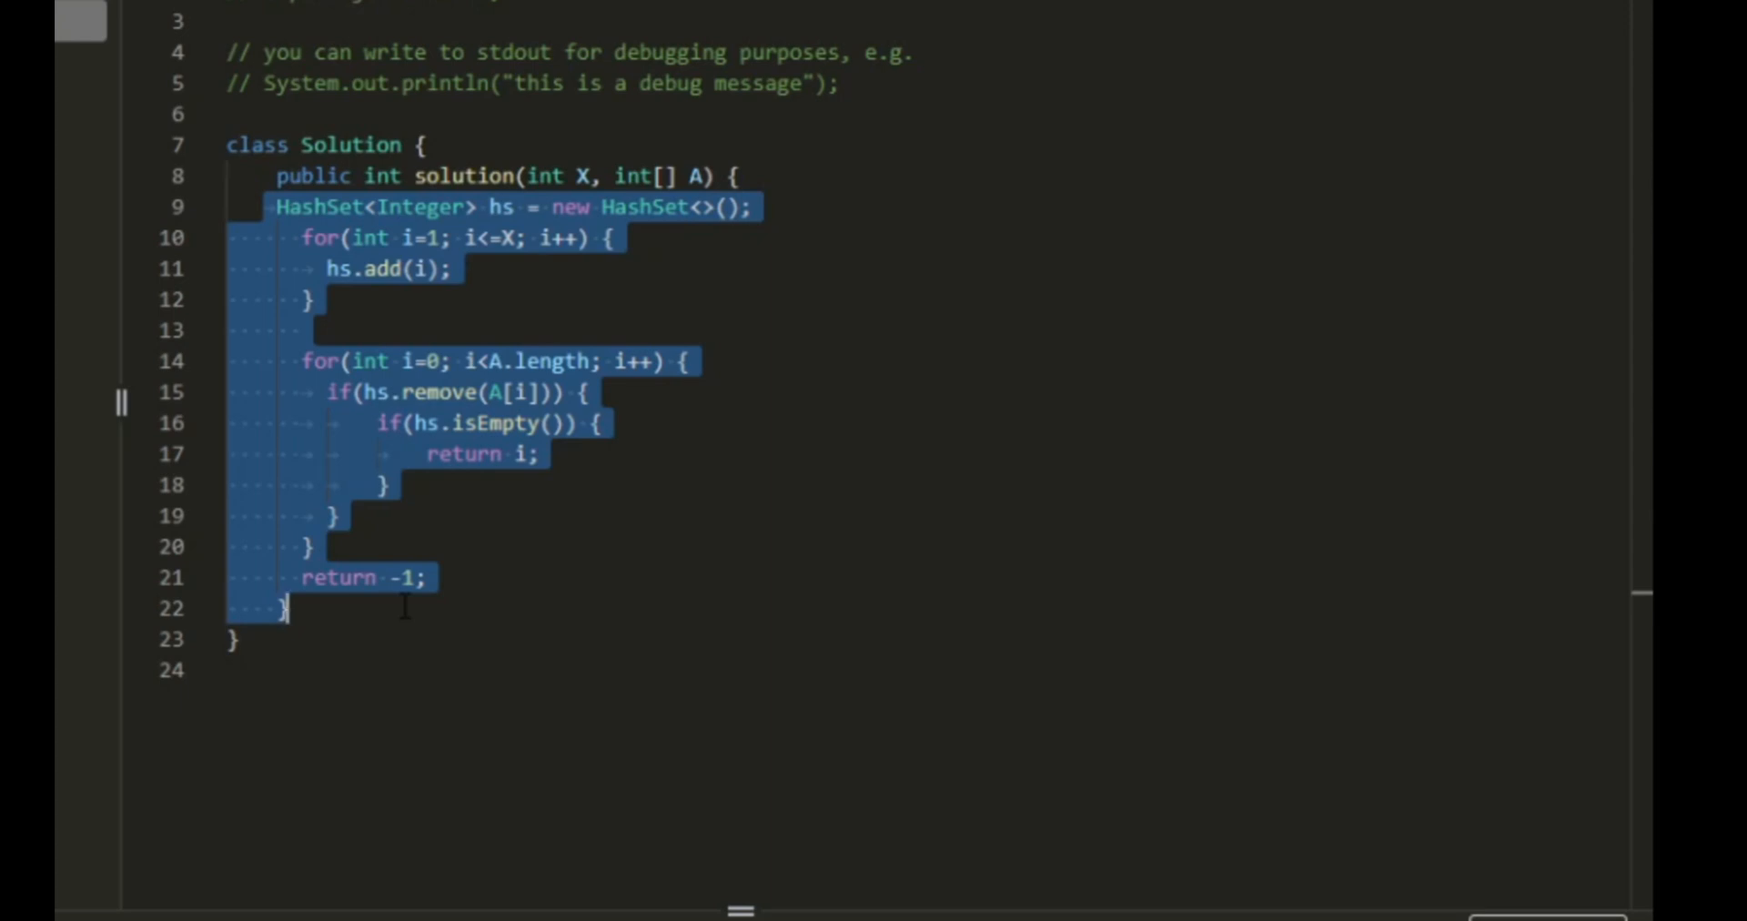
key(Tab)
click(451, 582)
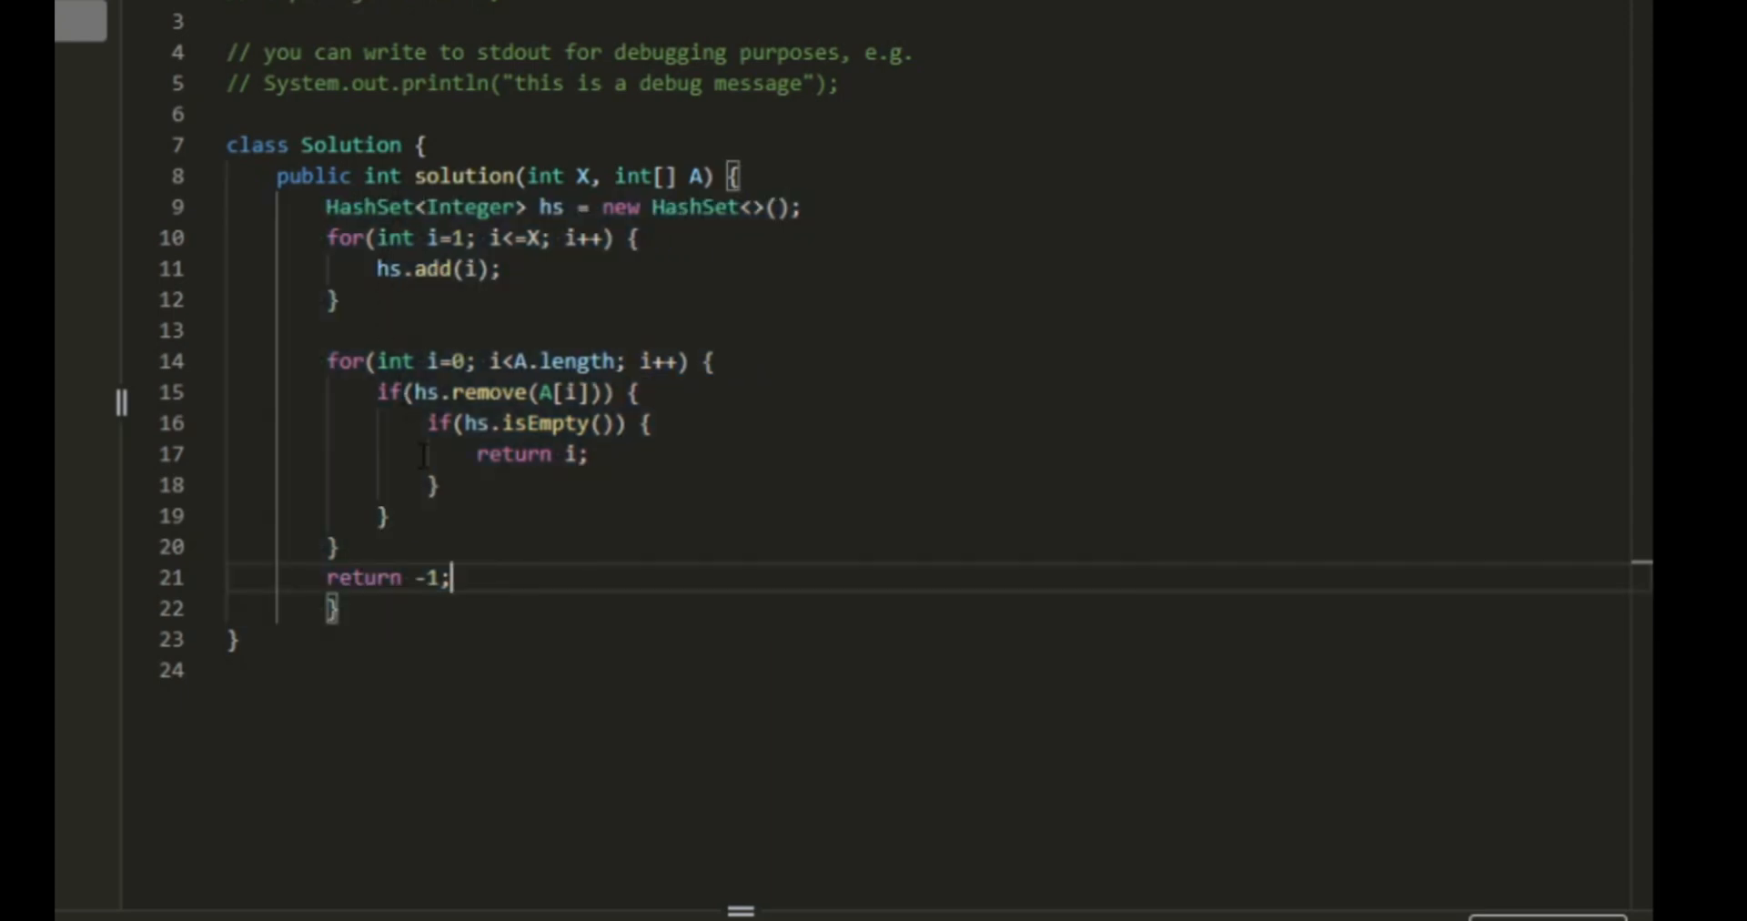
click(328, 608)
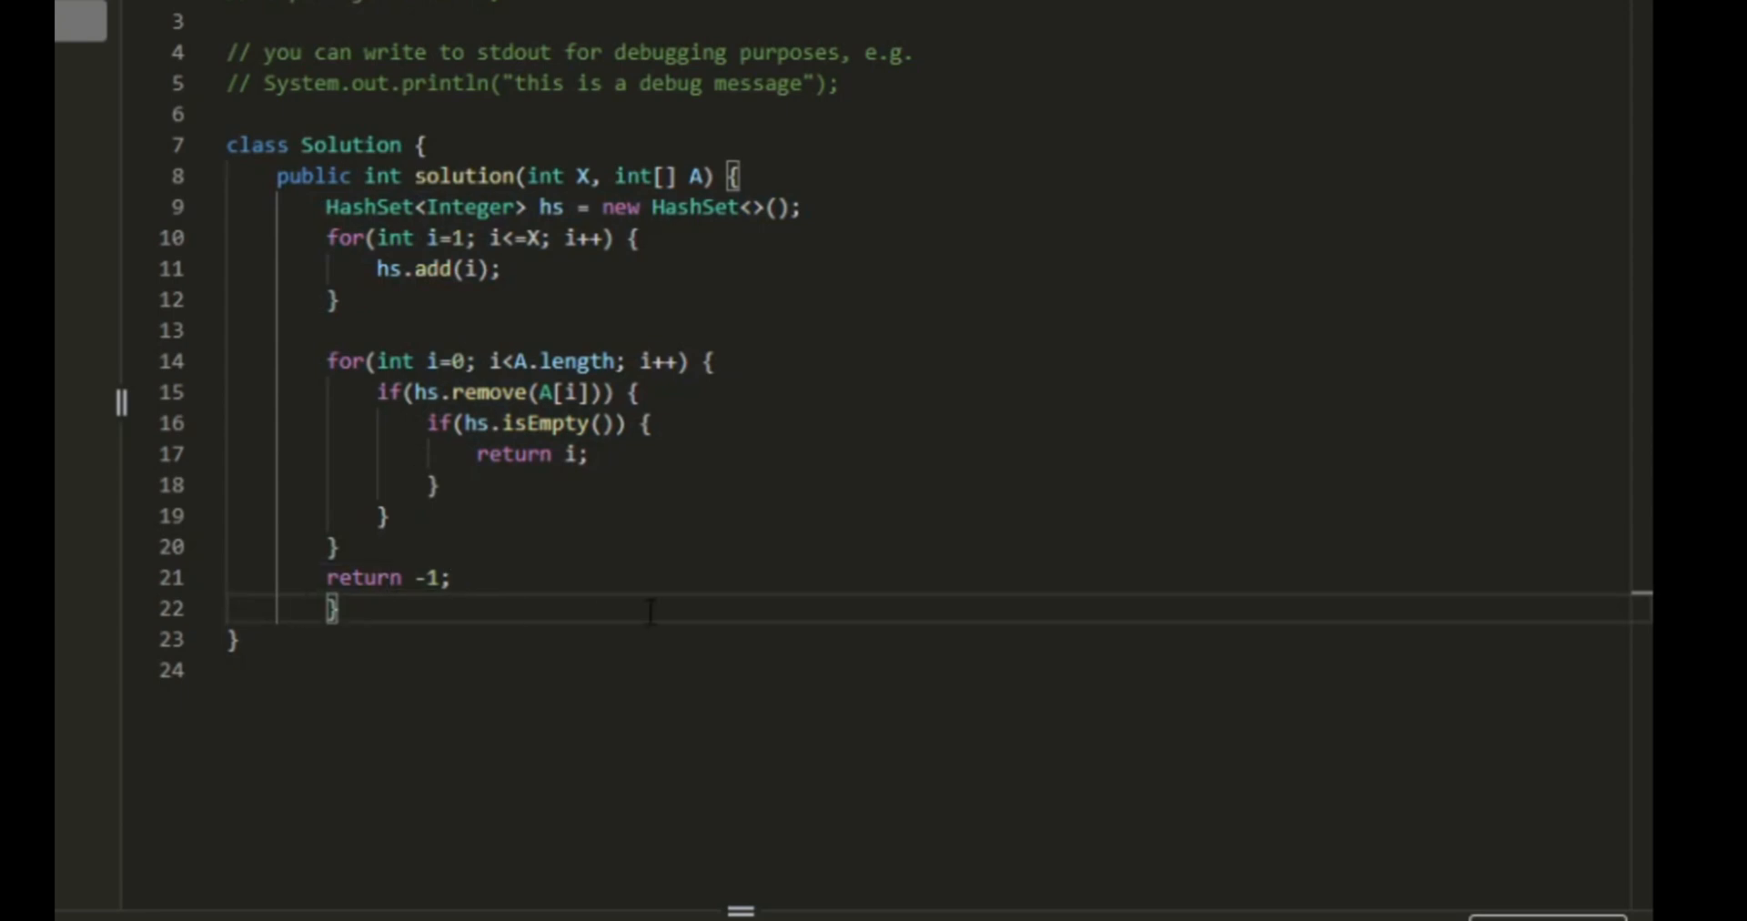
key(BackSpace)
key(BackSpace)
key(BackSpace)
key(BackSpace)
key(BackSpace)
key(BackSpace)
key(BackSpace)
key(Tab)
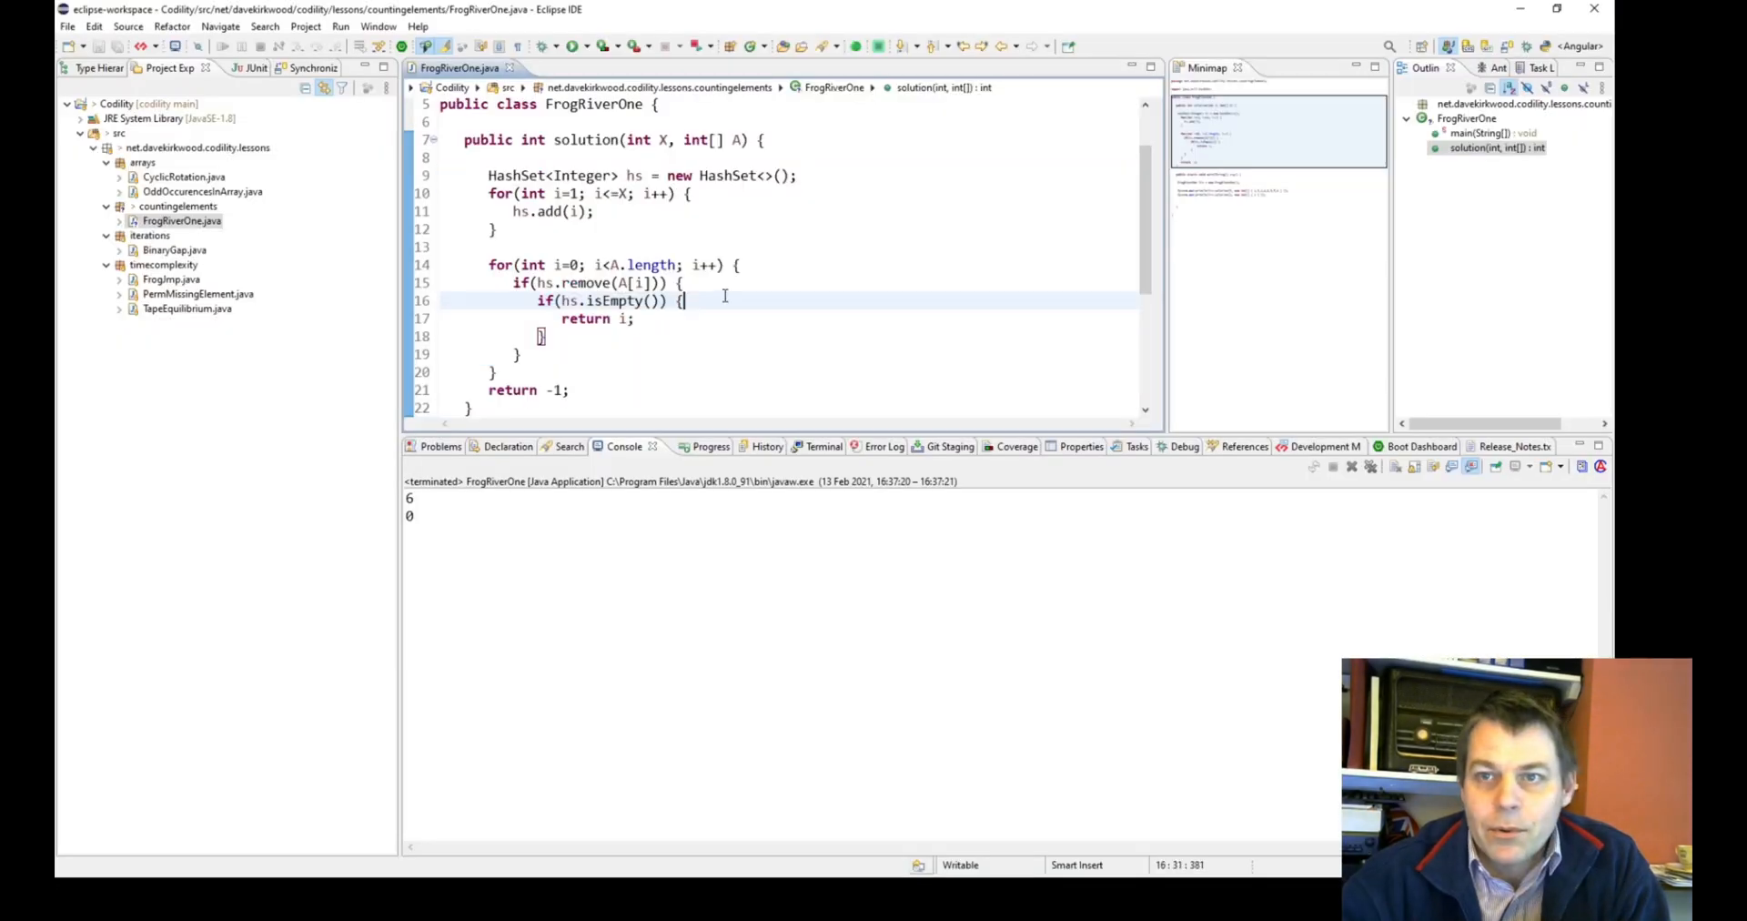
Select the 'import java.util.HashSet;' line and switch to the Codility editor.
drag(669, 142, 409, 145)
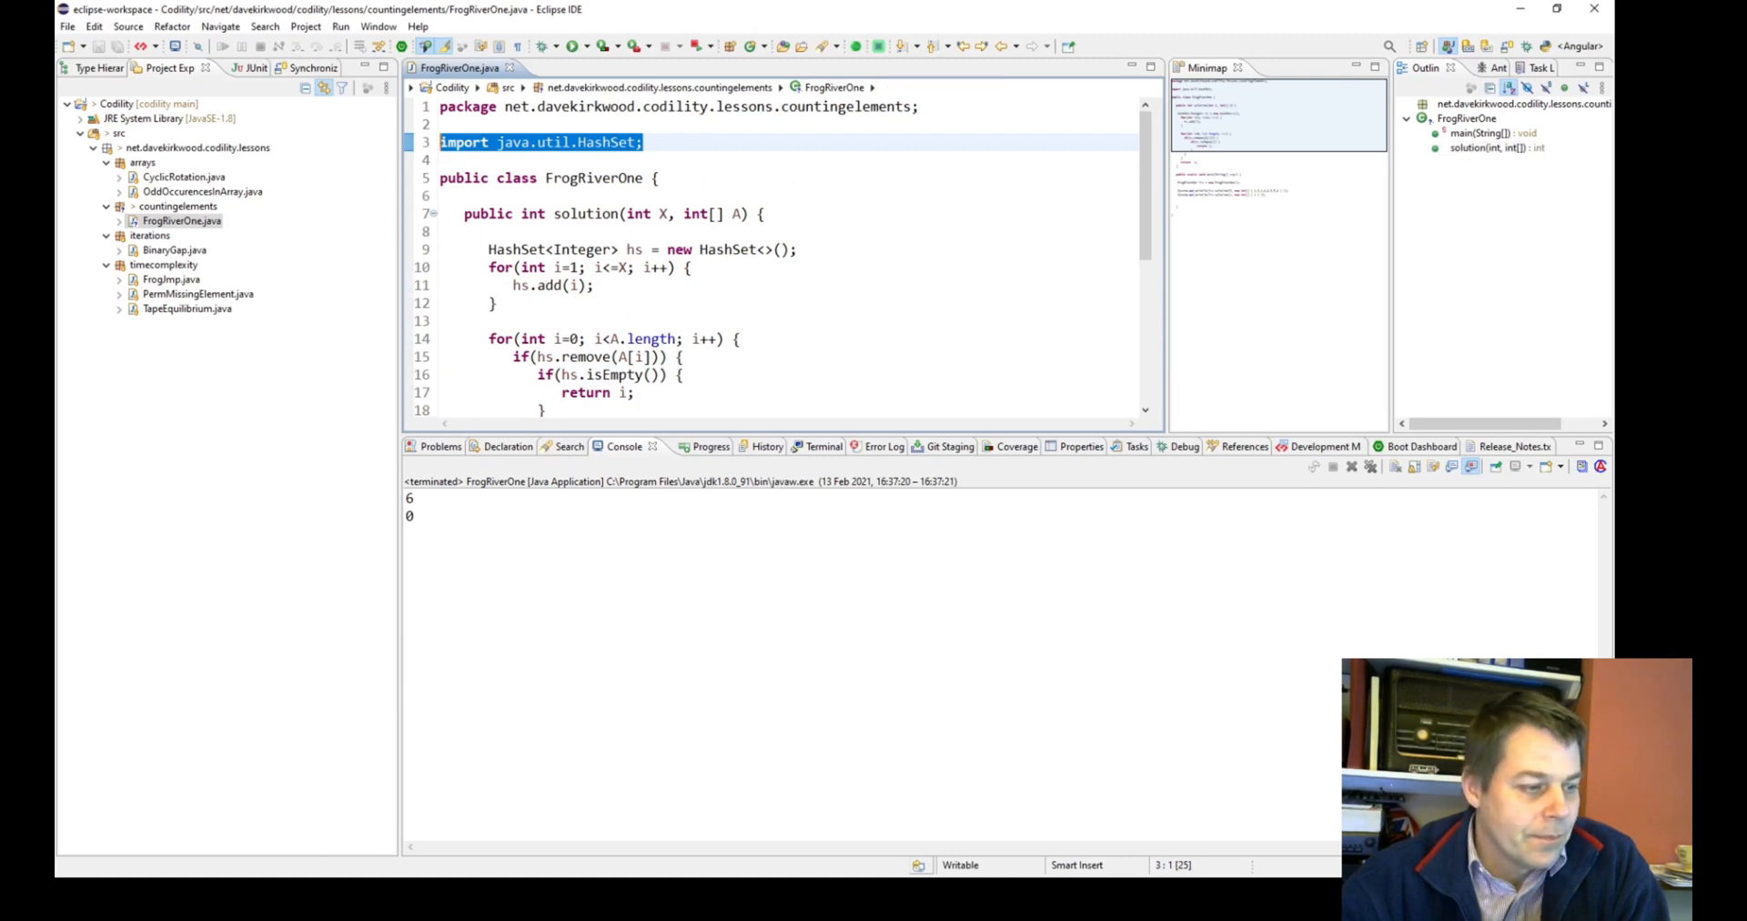
key(alt+Tab)
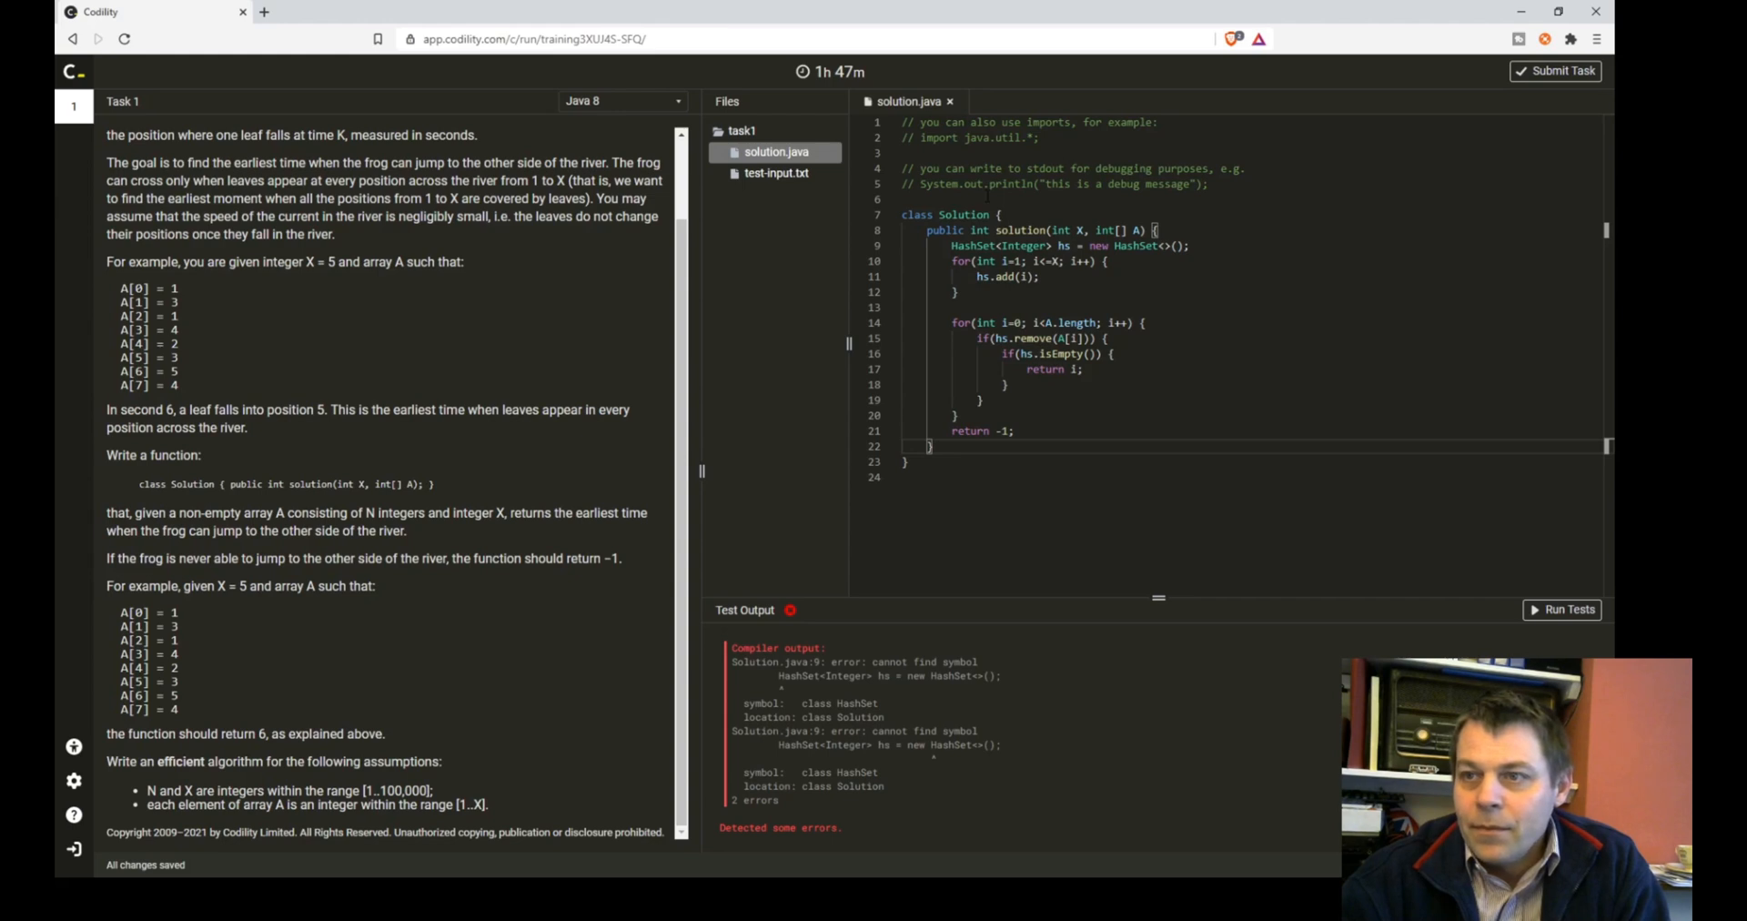
Paste 'import java.util.HashSet;' above the class and run the example tests.
click(1007, 199)
key(Return)
key(Return)
text(import java.util.HashSet;)
click(1569, 618)
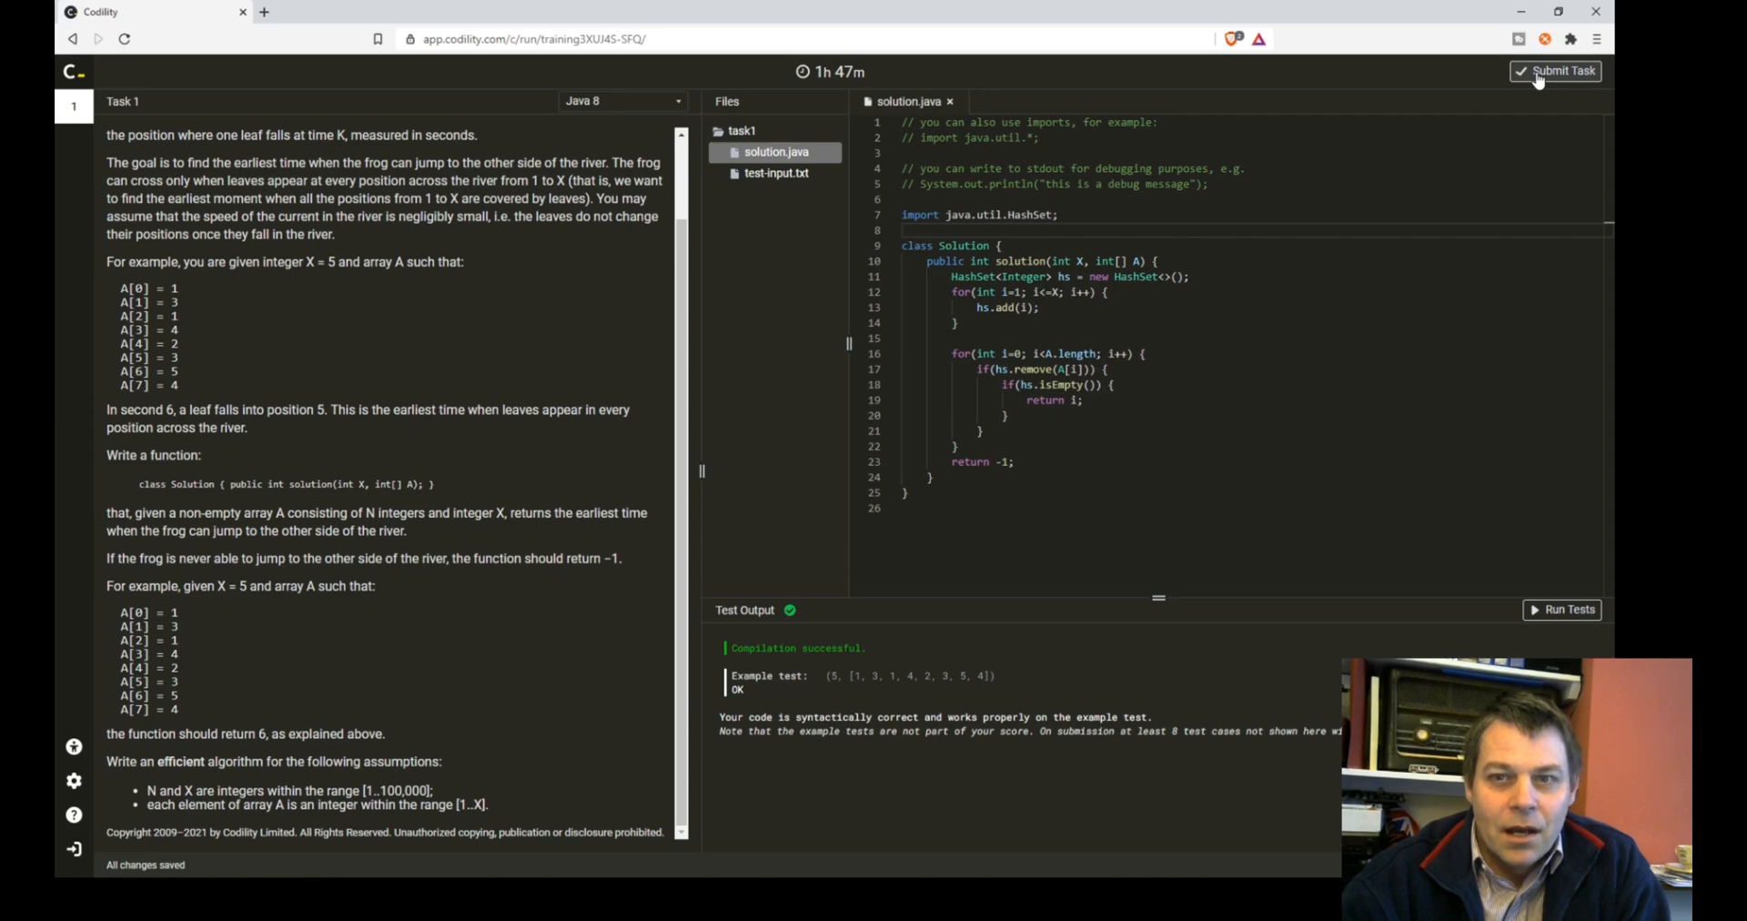
Submit the task, confirm, and continue to the report showing a 100% score.
click(1537, 76)
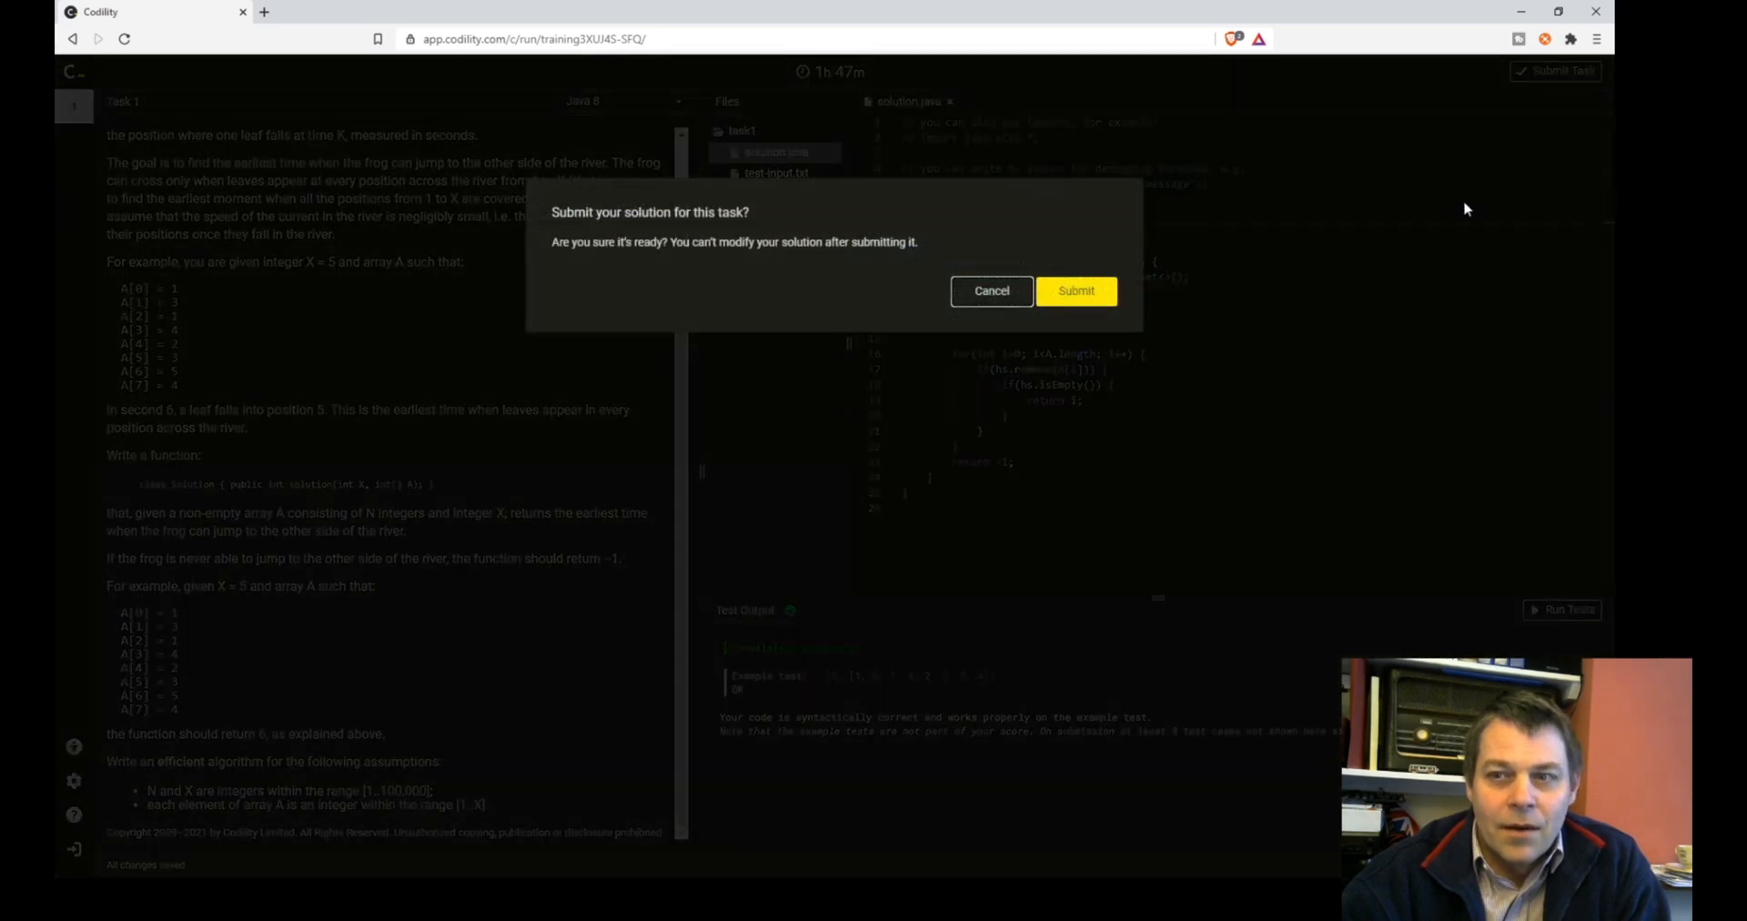
click(1077, 291)
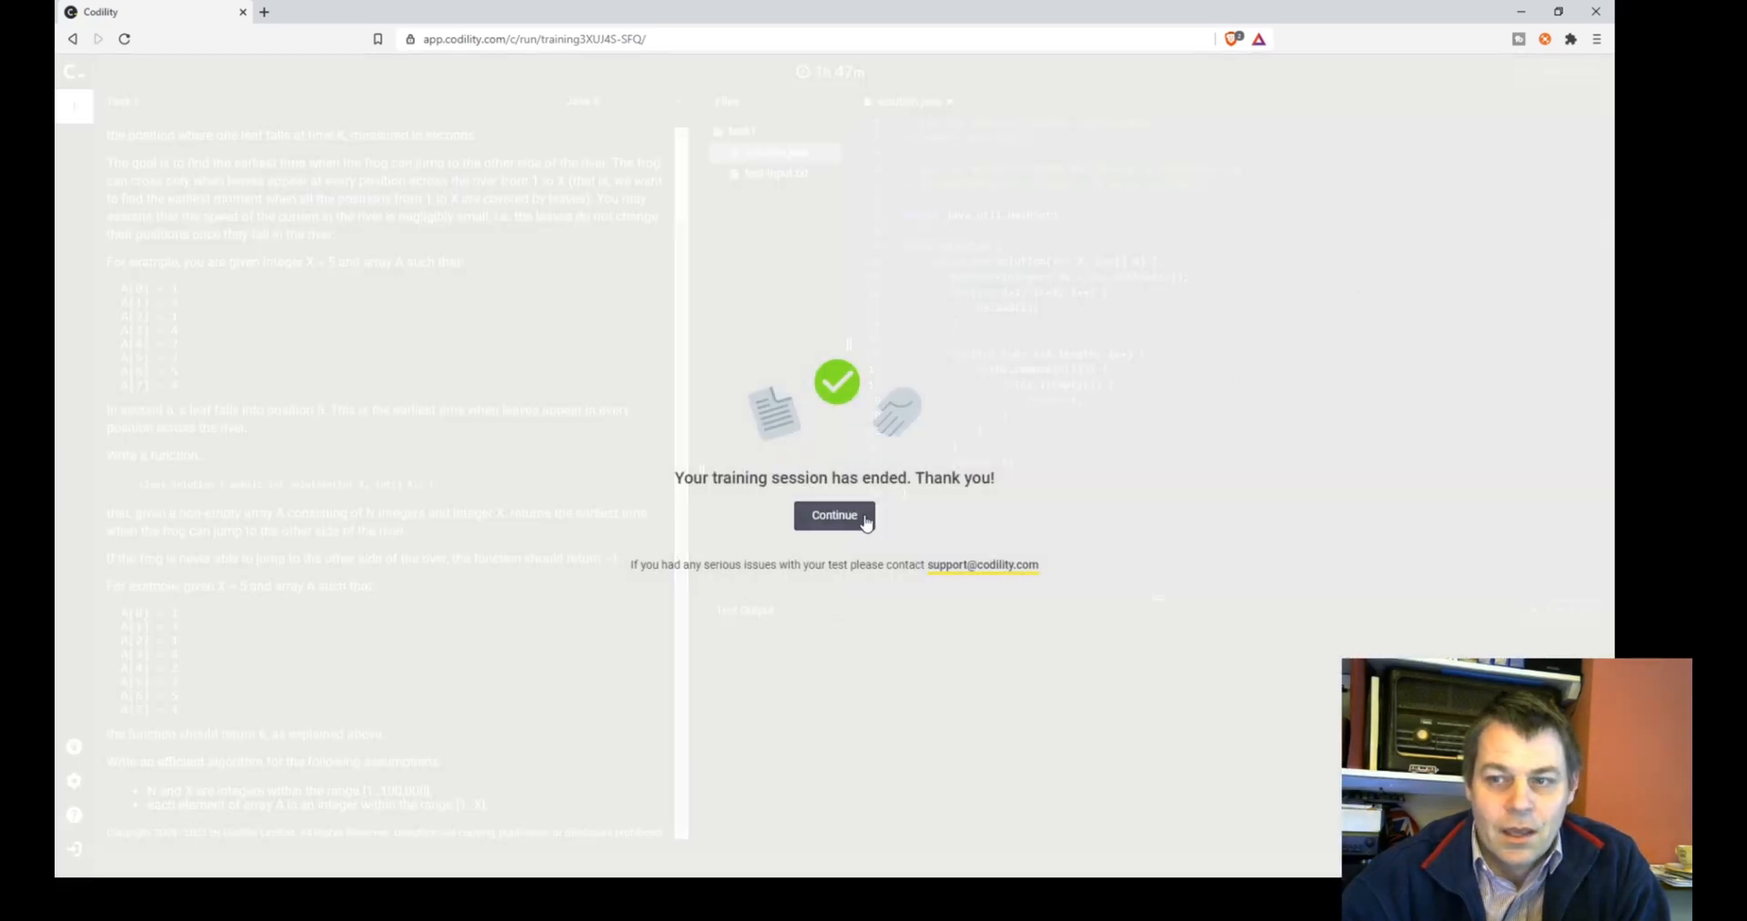
click(833, 515)
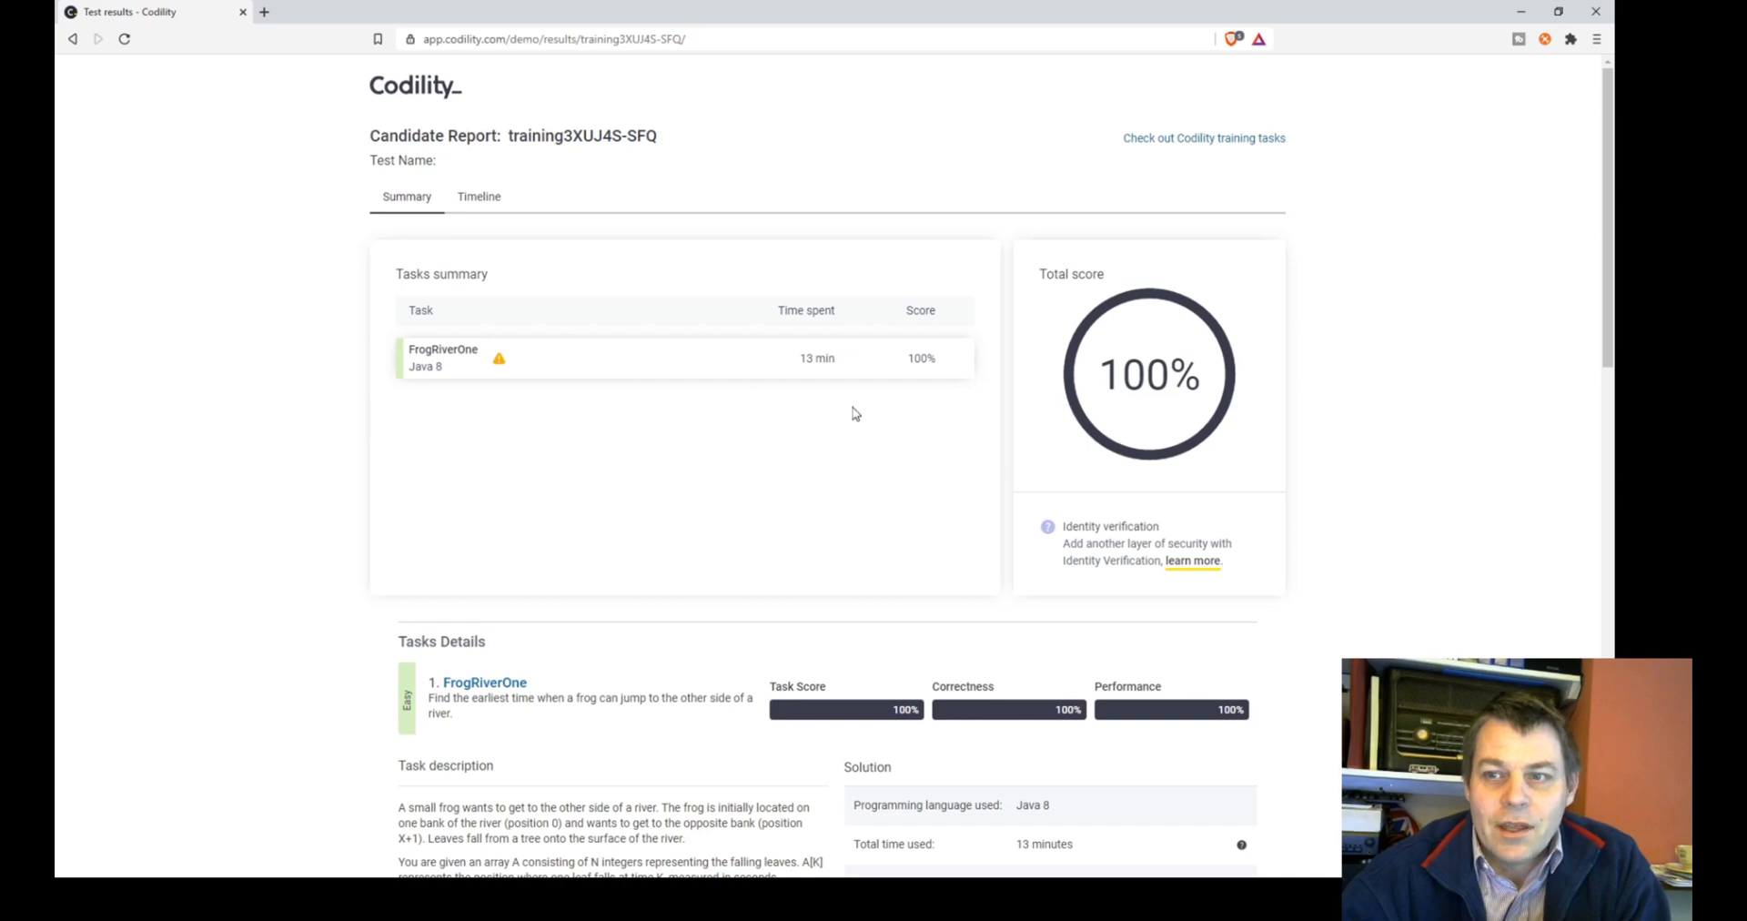
mouse_move(497, 360)
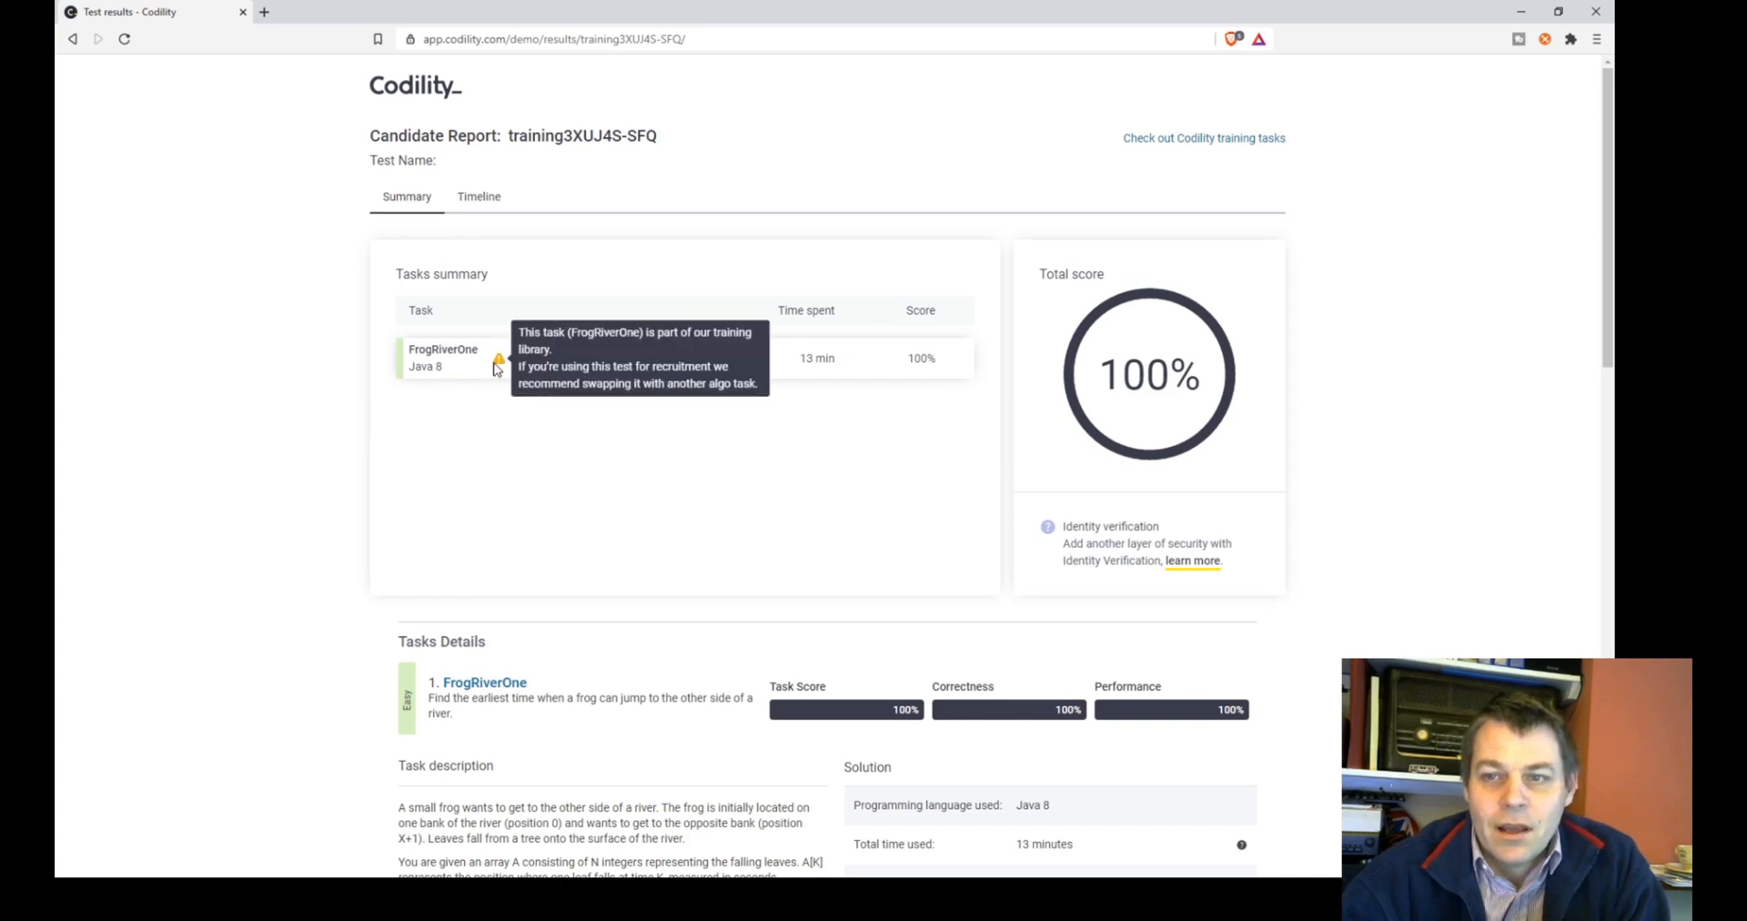
scroll(1341, 360, down, 1)
scroll(1342, 359, down, 2)
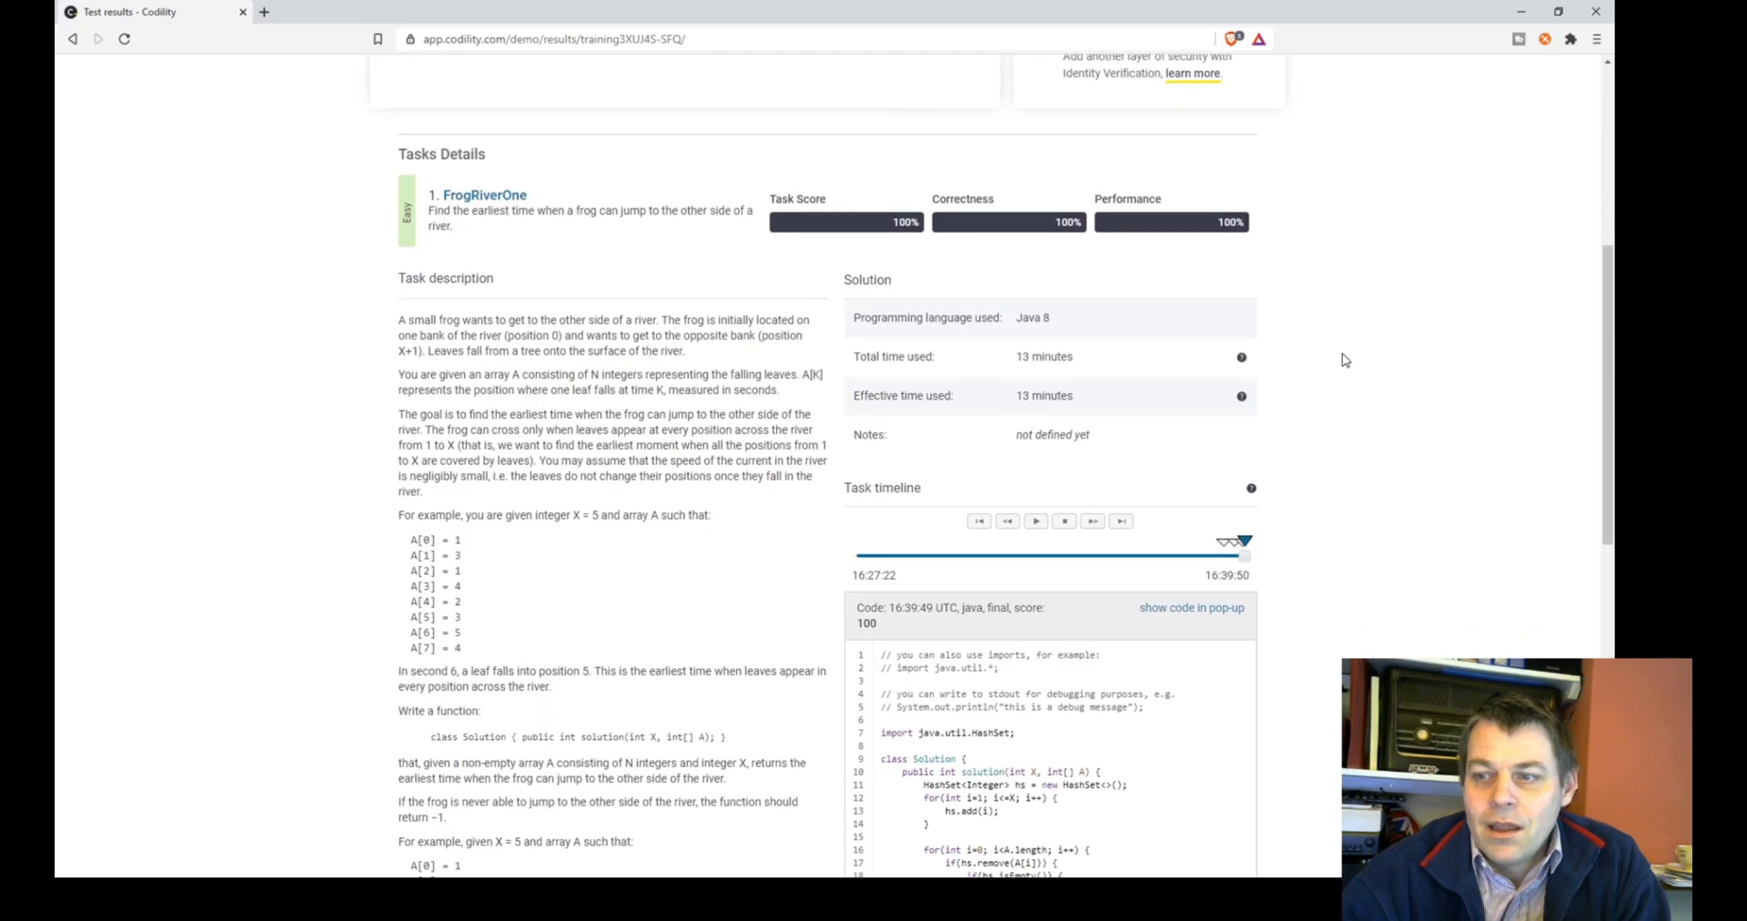
scroll(1341, 359, down, 2)
scroll(1341, 360, down, 2)
scroll(1341, 359, down, 1)
scroll(1341, 359, down, 1)
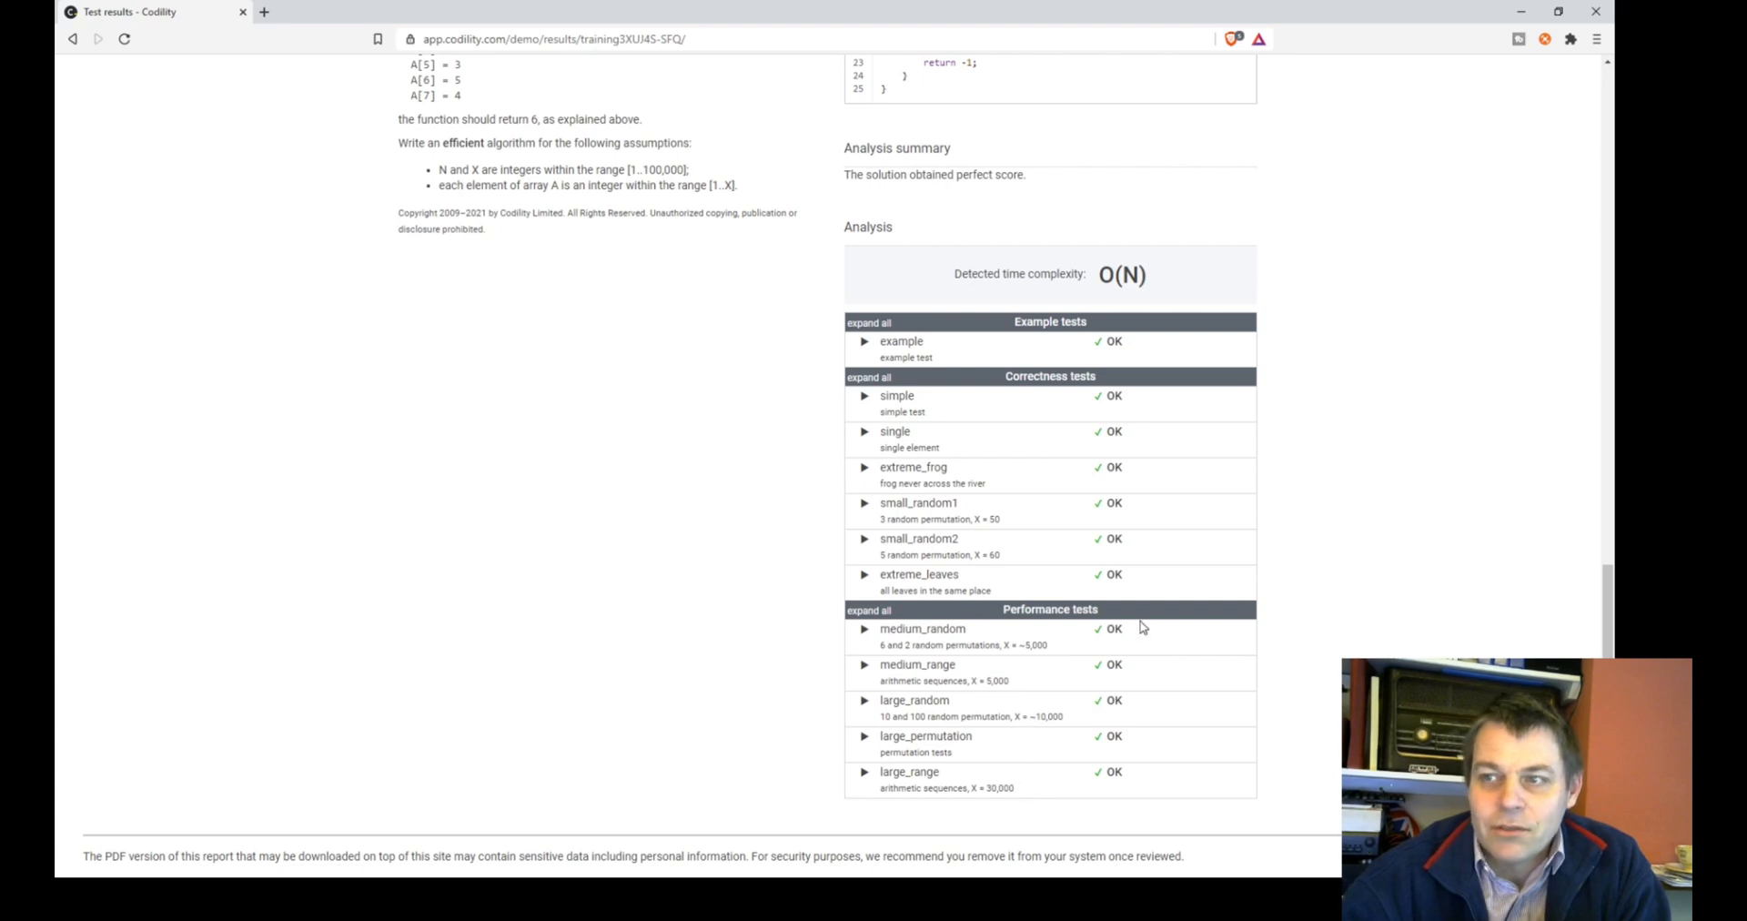
scroll(1228, 529, up, 2)
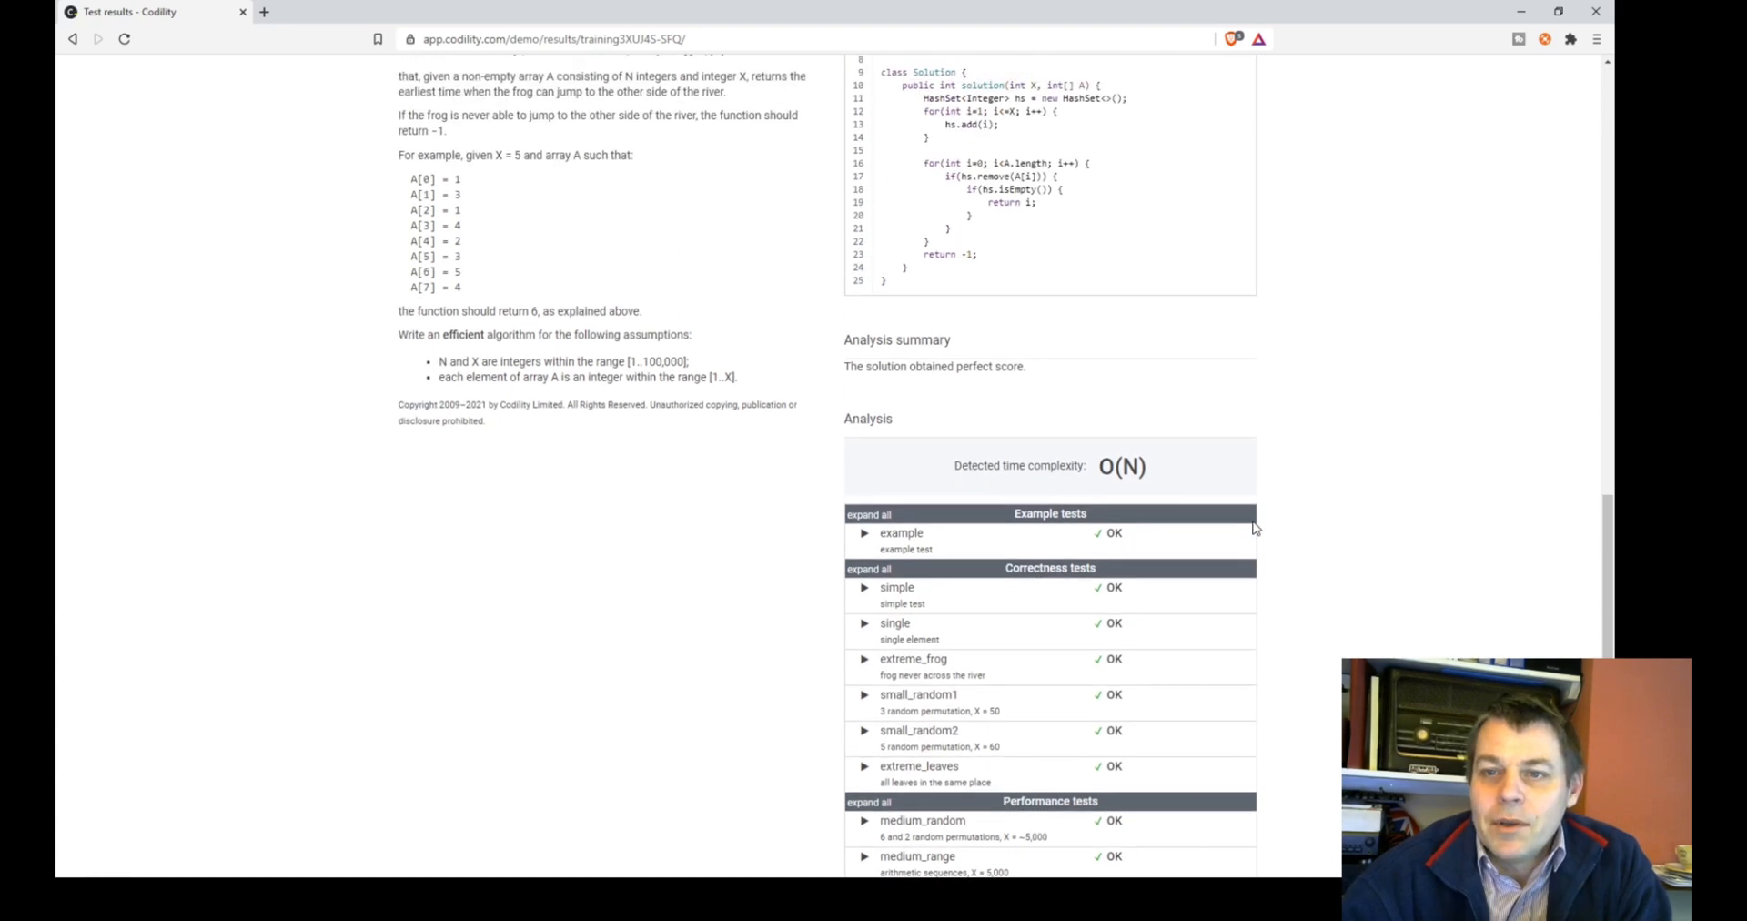
scroll(1249, 529, up, 1)
scroll(1253, 527, up, 2)
scroll(1253, 528, up, 6)
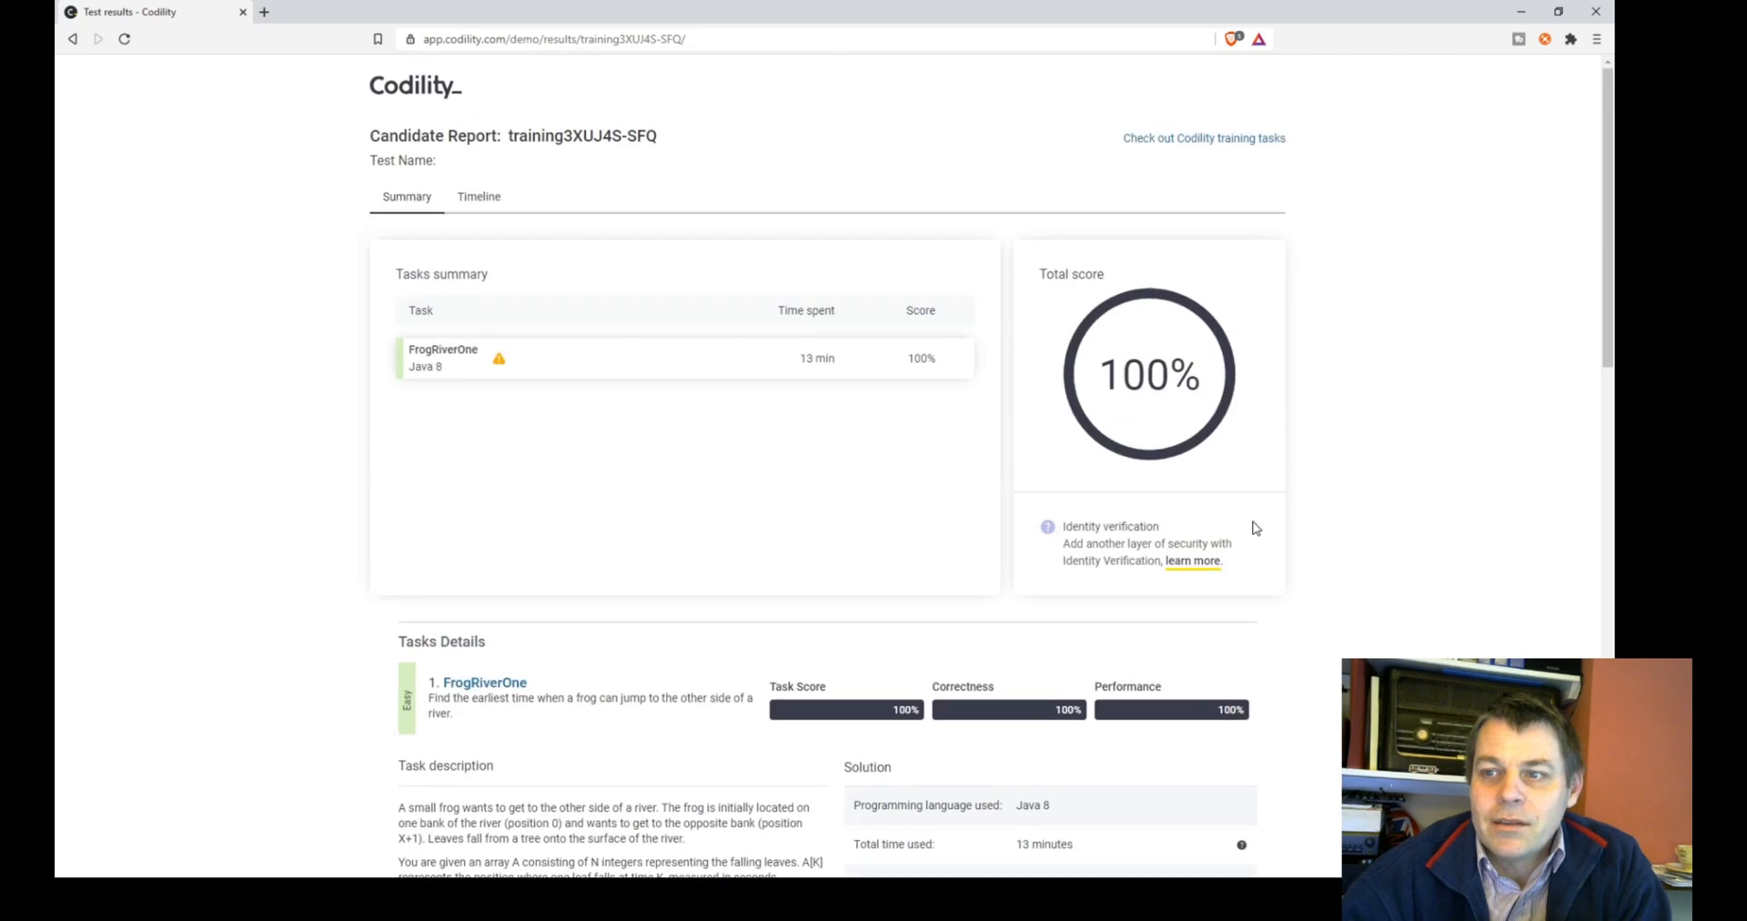